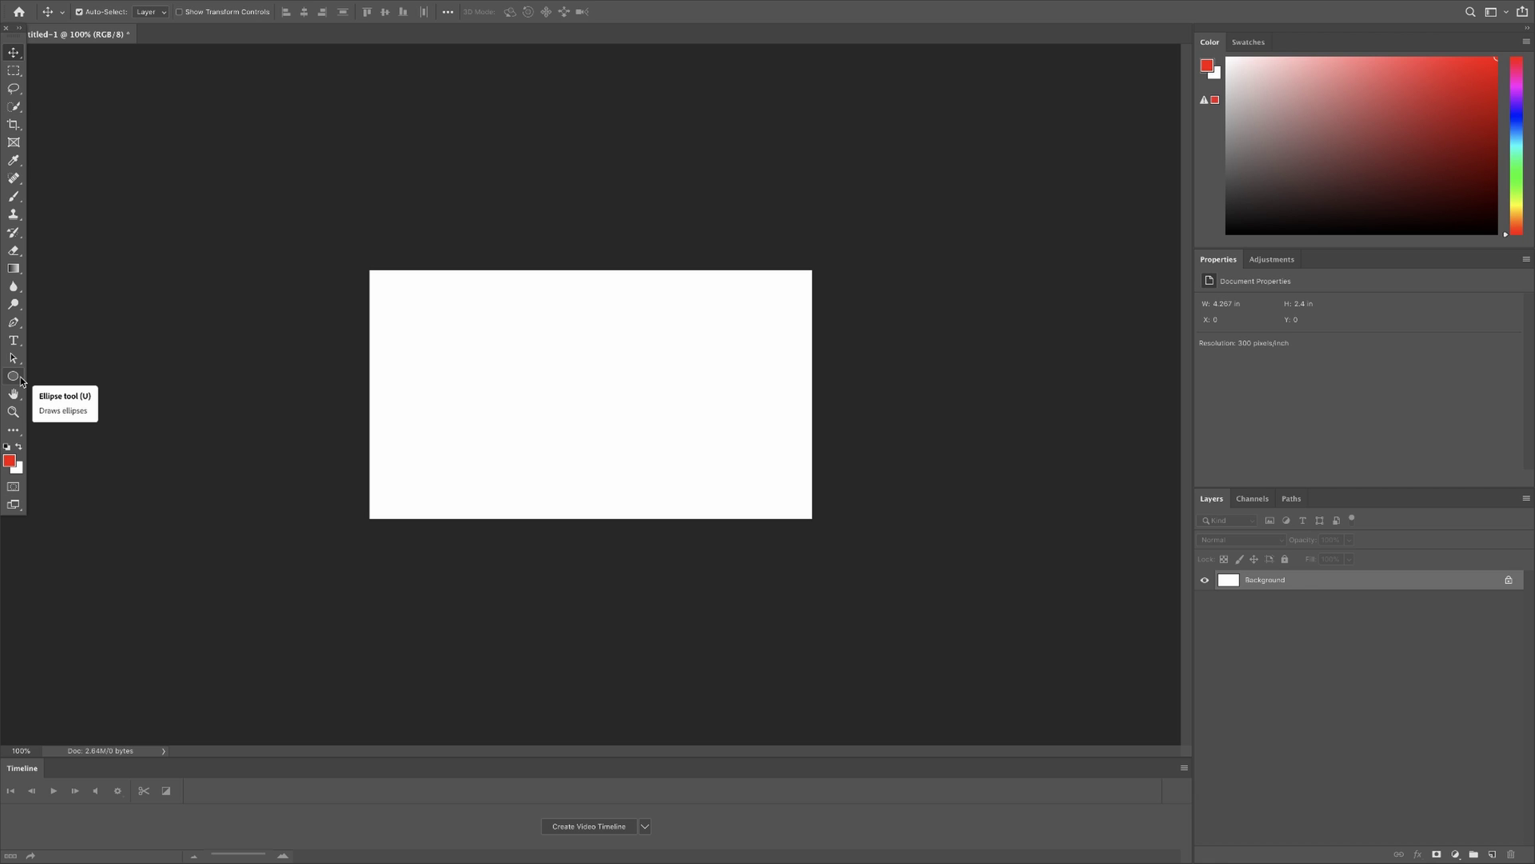
- Select the Ellipse Tool and start changing the stroke width to 10 px
{"action": "right_click", "coordinate": [20, 382]}
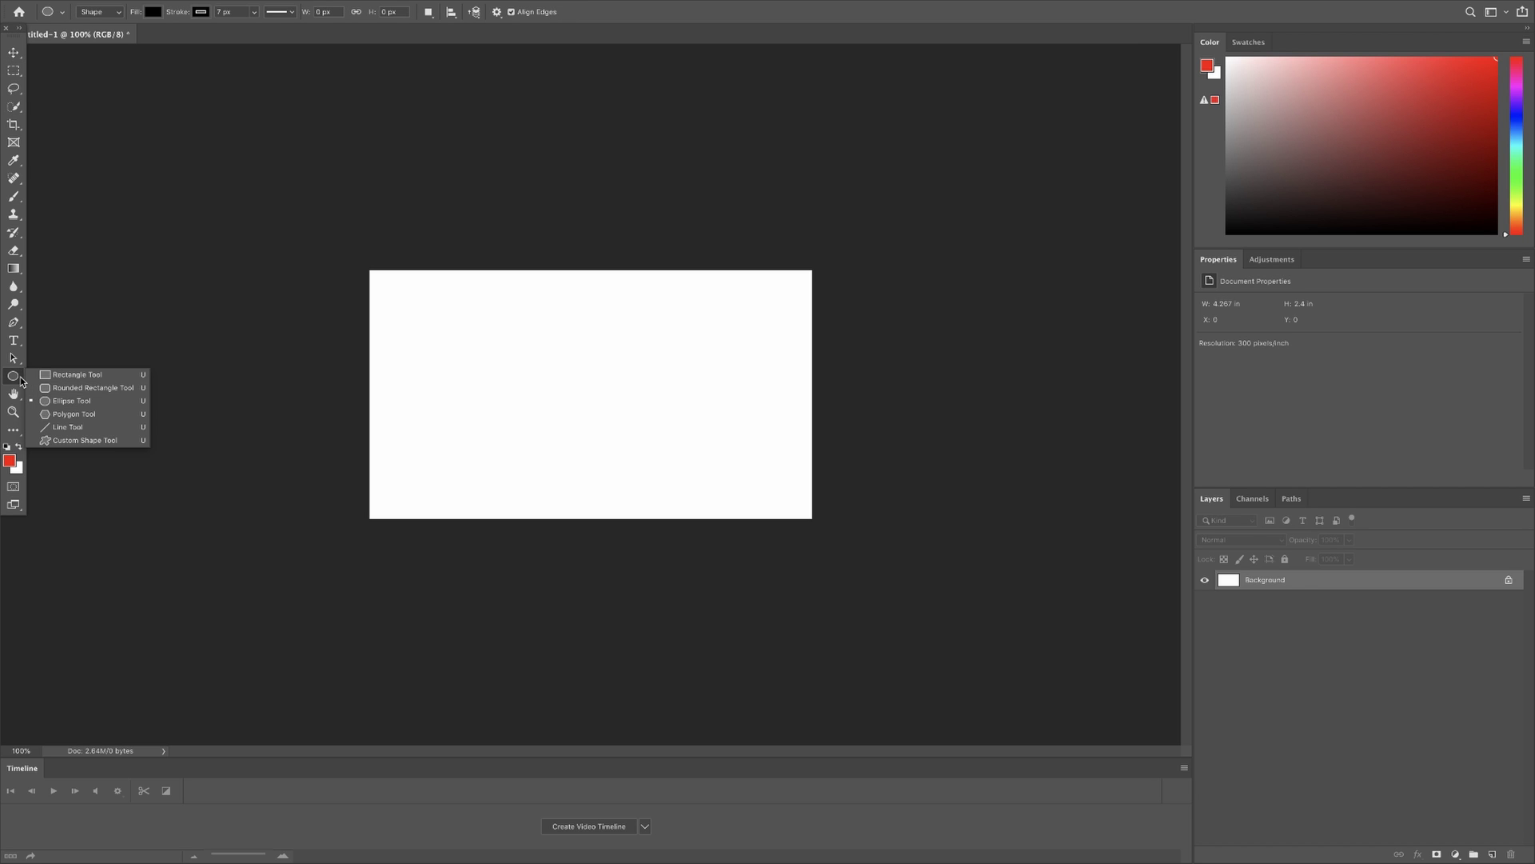
{"action": "left_click", "coordinate": [64, 406]}
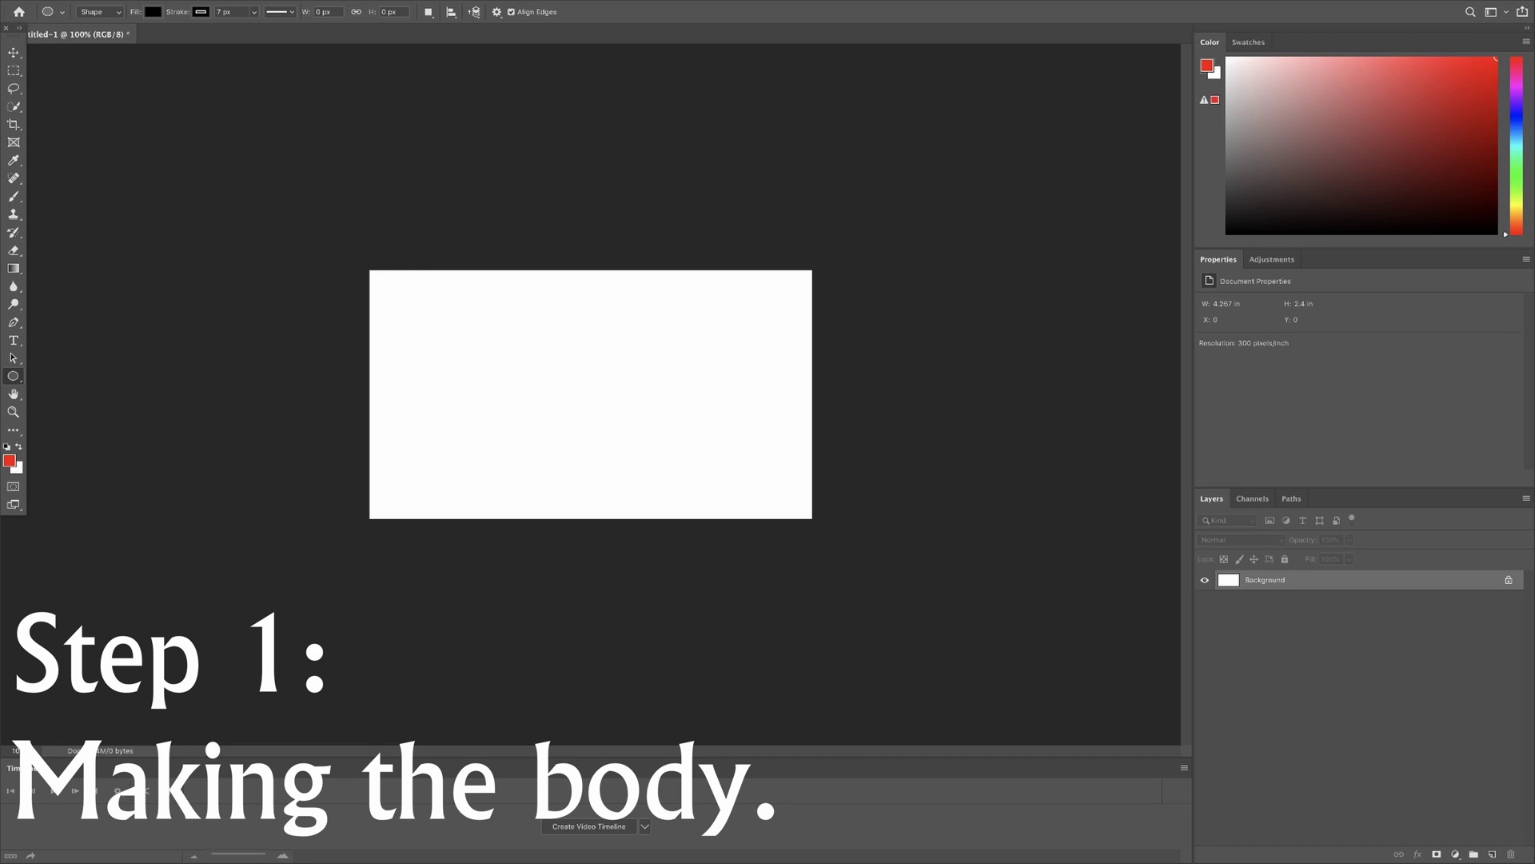
{"action": "left_click", "coordinate": [13, 377]}
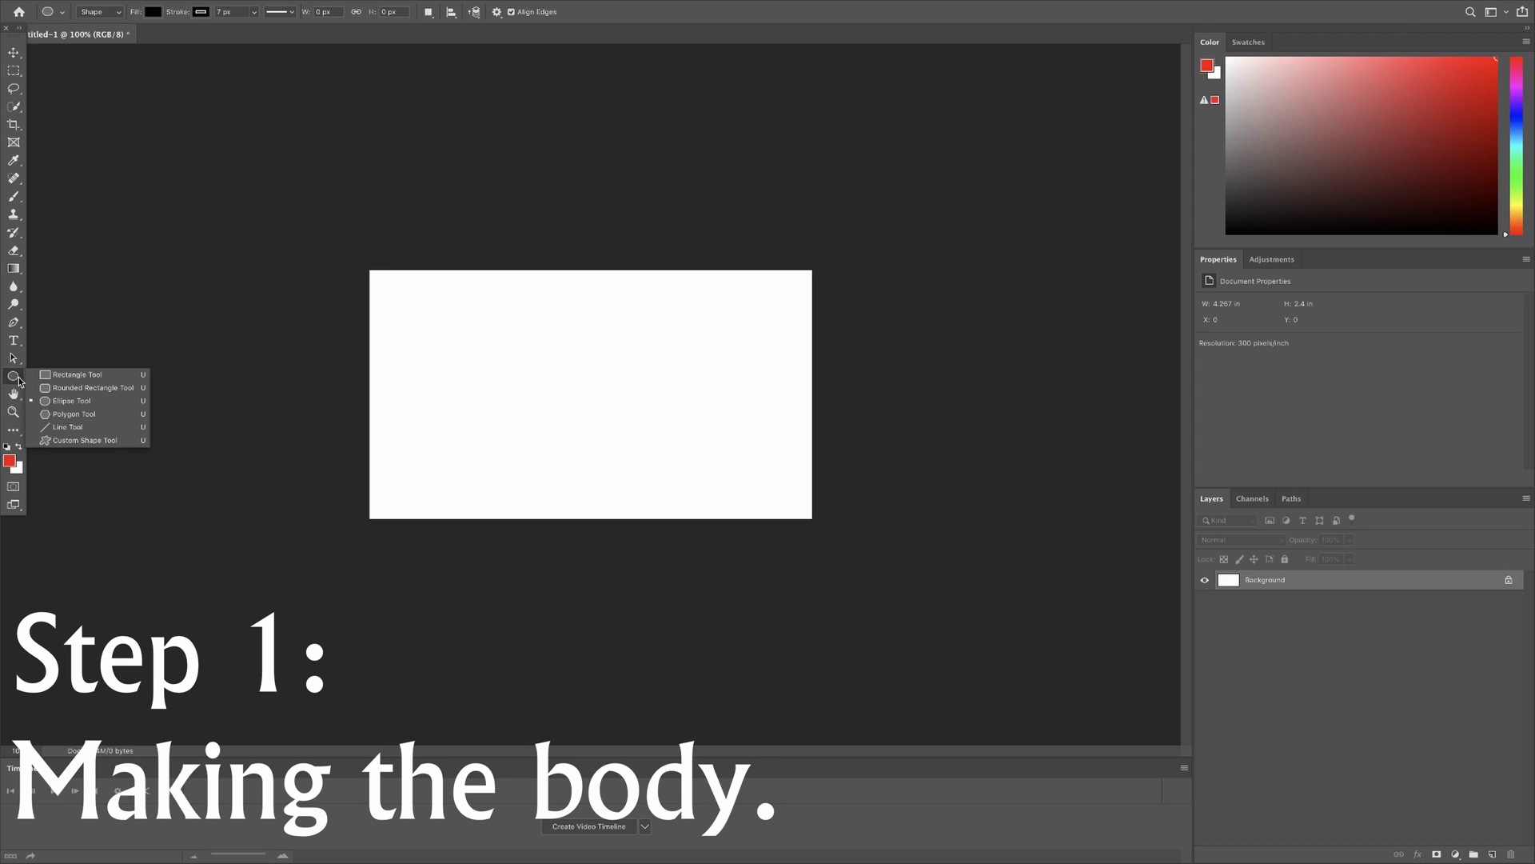
{"action": "left_click", "coordinate": [45, 407]}
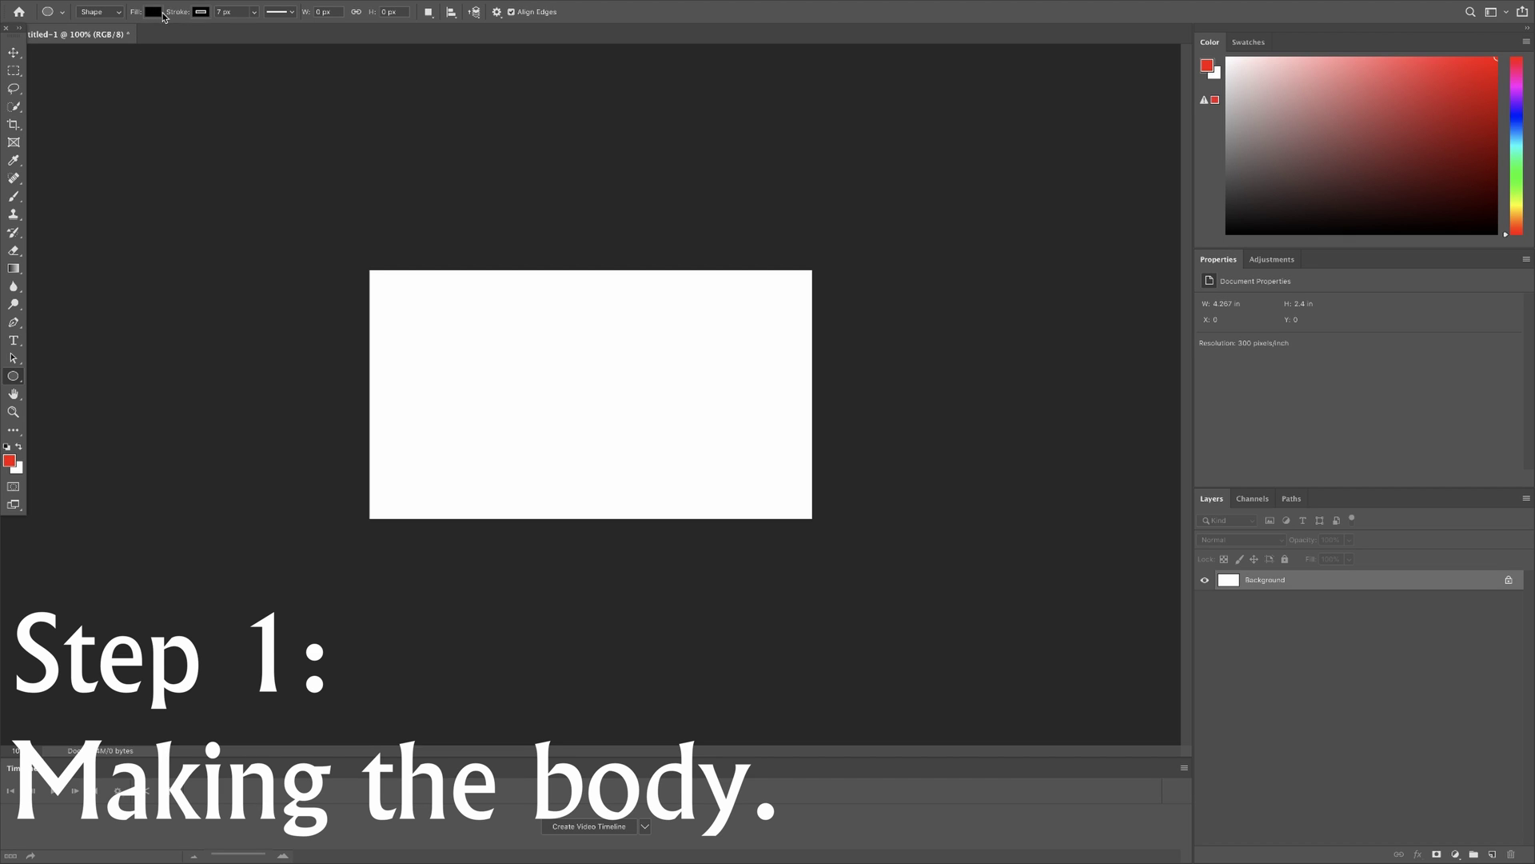
{"action": "left_click", "coordinate": [219, 12]}
{"action": "key", "text": "BackSpace"}
{"action": "type", "text": "10"}
- Draw a black circle near the canvas centre, nudge it up, and start Free Transform
{"action": "left_click_drag", "start_coordinate": [499, 315], "coordinate": [677, 495]}
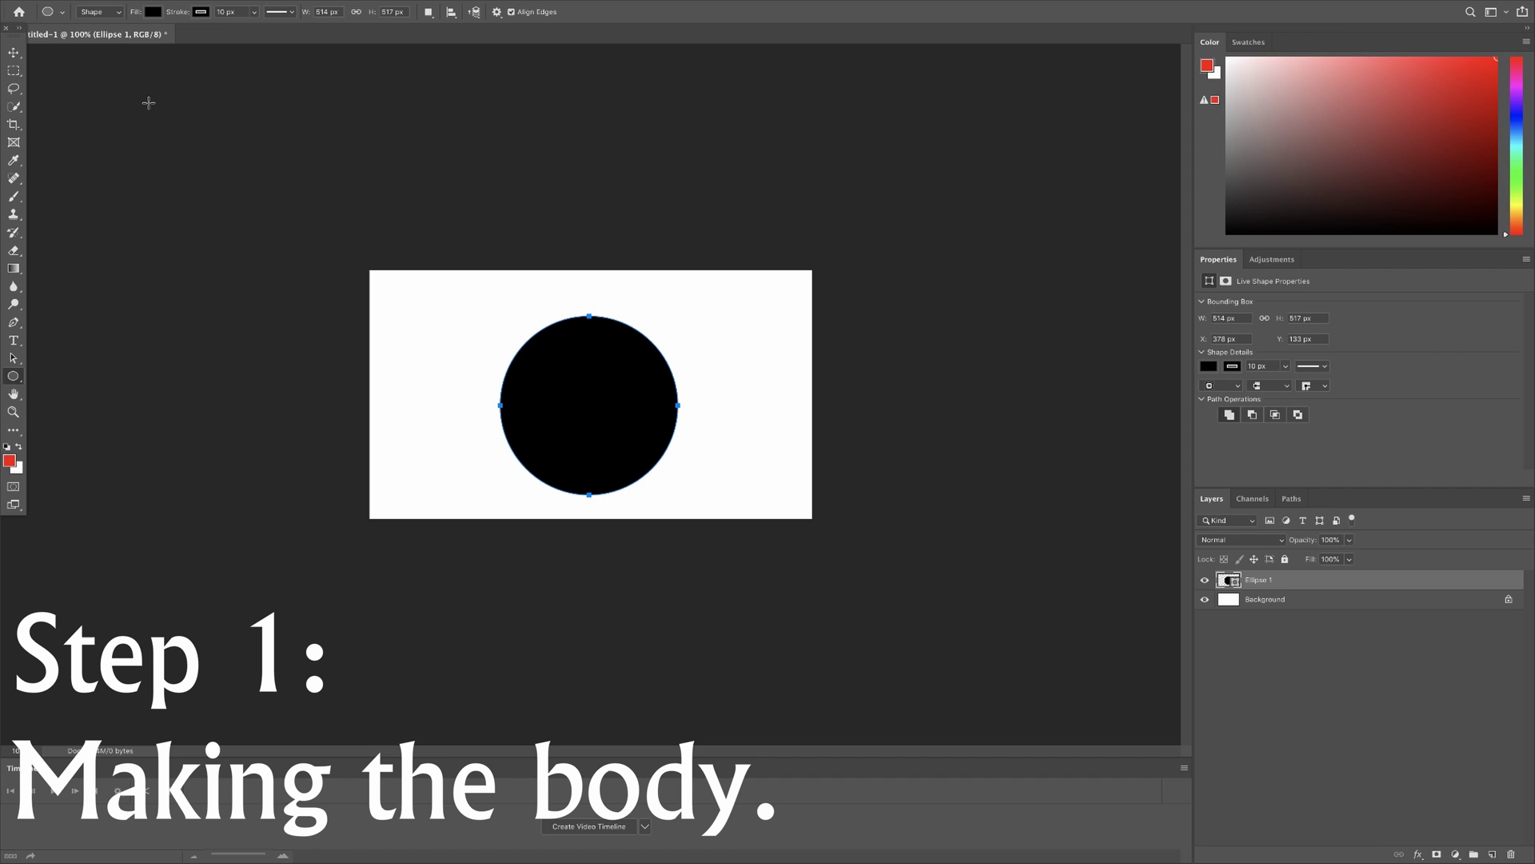
{"action": "left_click", "coordinate": [16, 55]}
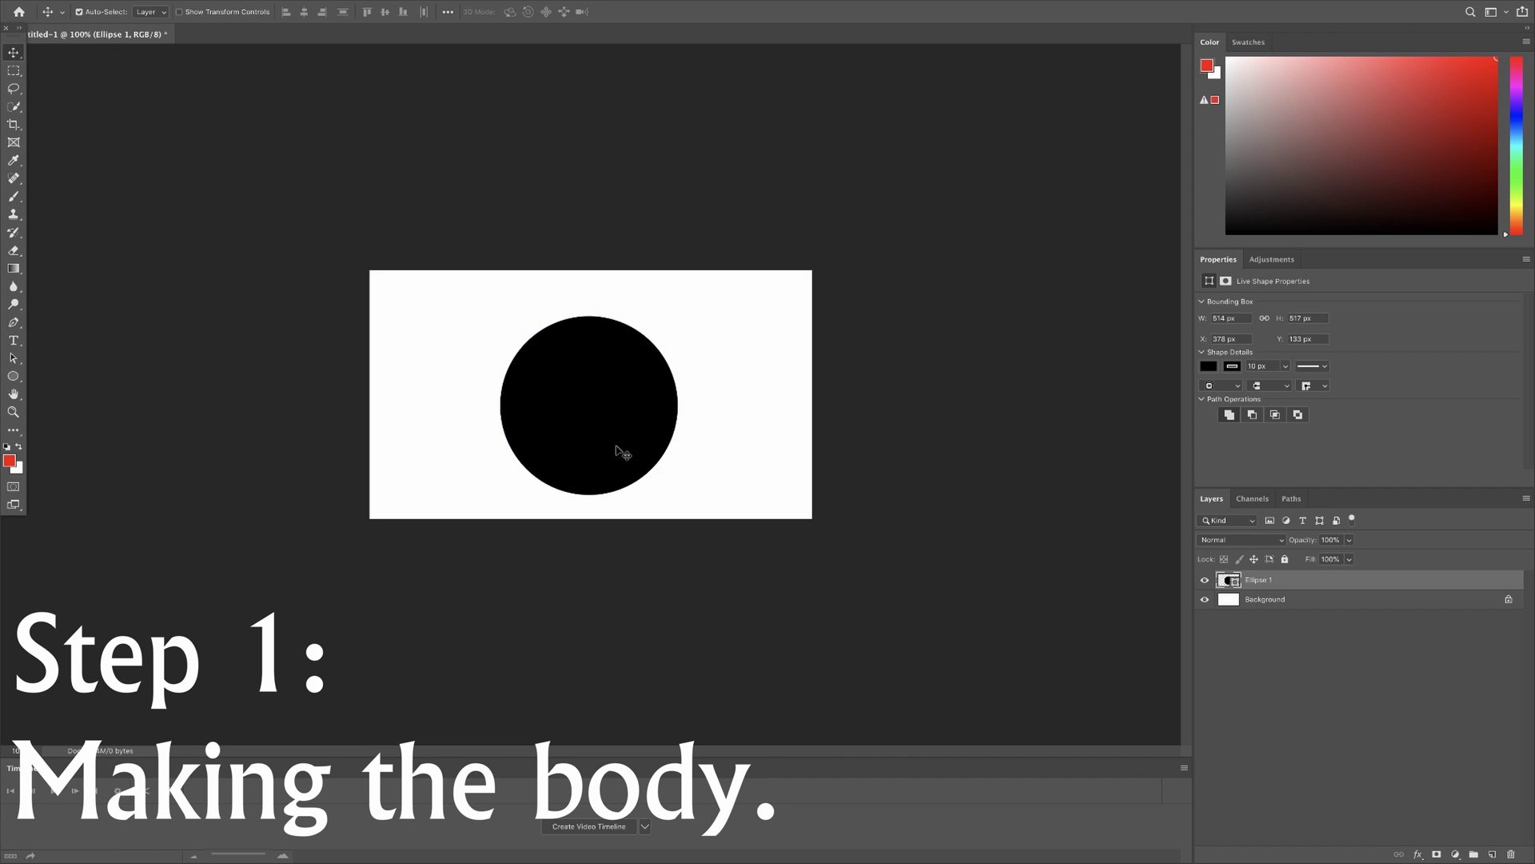
{"action": "left_click_drag", "start_coordinate": [617, 454], "coordinate": [617, 444]}
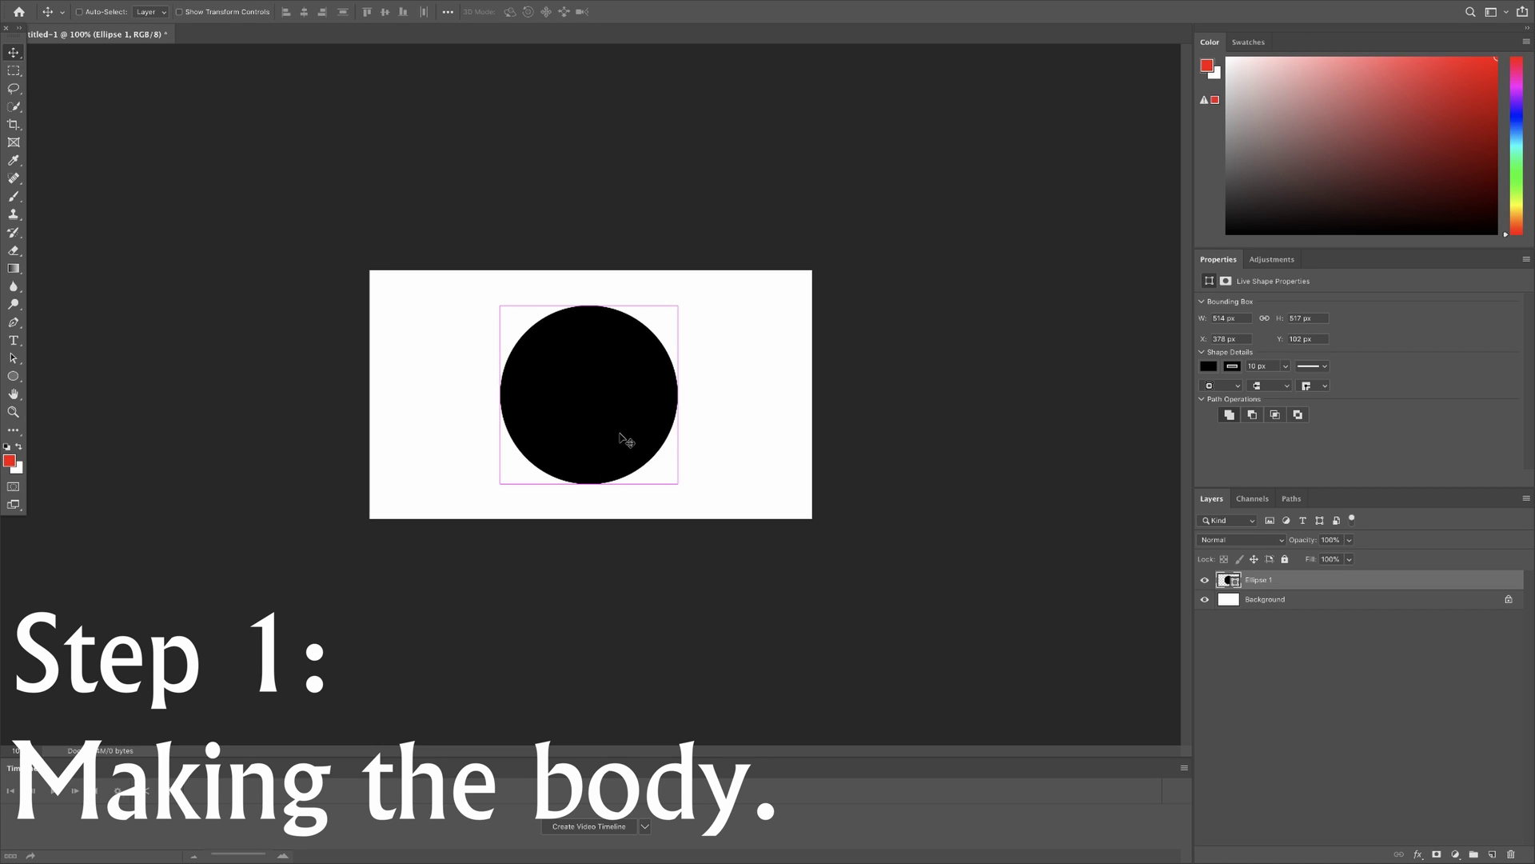
{"action": "key", "text": "ctrl+t"}
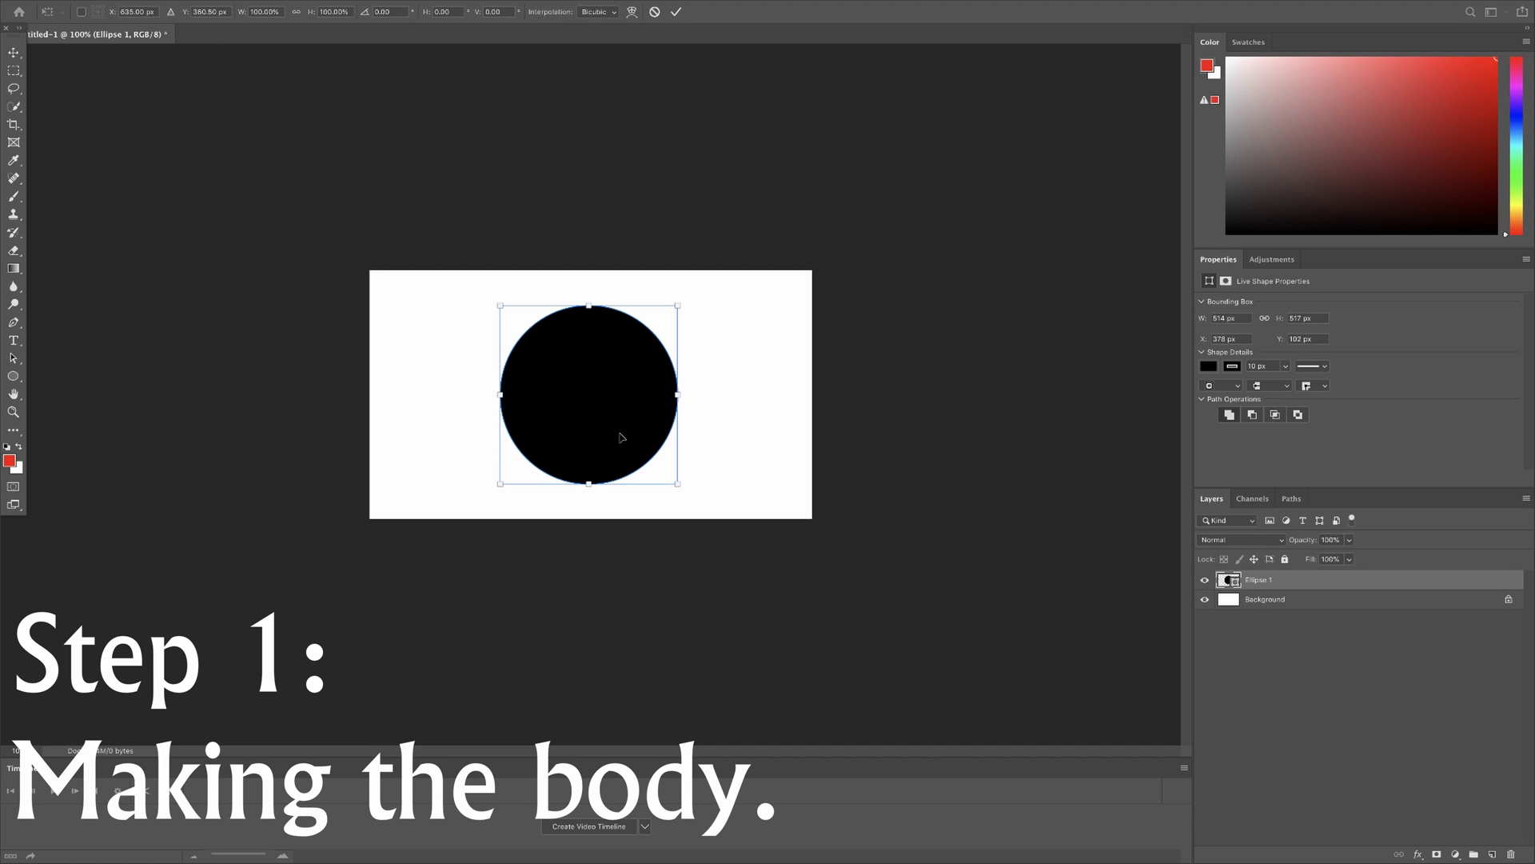
- Warp the circle, pulling the top corner inward and flattening its four side edges
{"action": "right_click", "coordinate": [622, 437]}
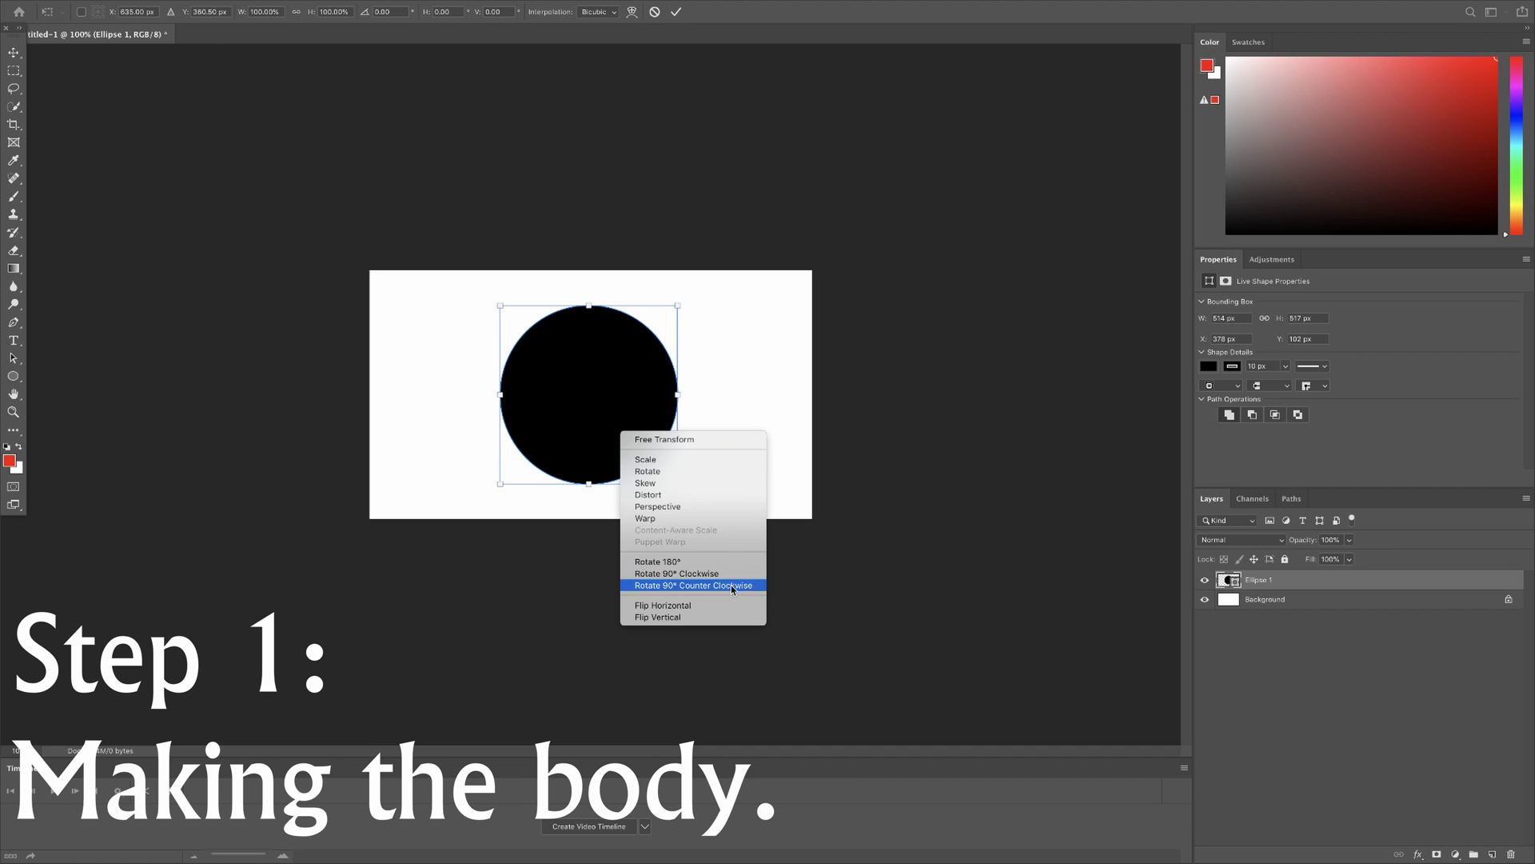
{"action": "left_click", "coordinate": [654, 518]}
{"action": "mouse_move", "coordinate": [679, 307]}
{"action": "left_mouse_down"}
{"action": "mouse_move", "coordinate": [666, 337]}
{"action": "mouse_move", "coordinate": [678, 311]}
{"action": "mouse_move", "coordinate": [560, 319]}
{"action": "left_mouse_up"}
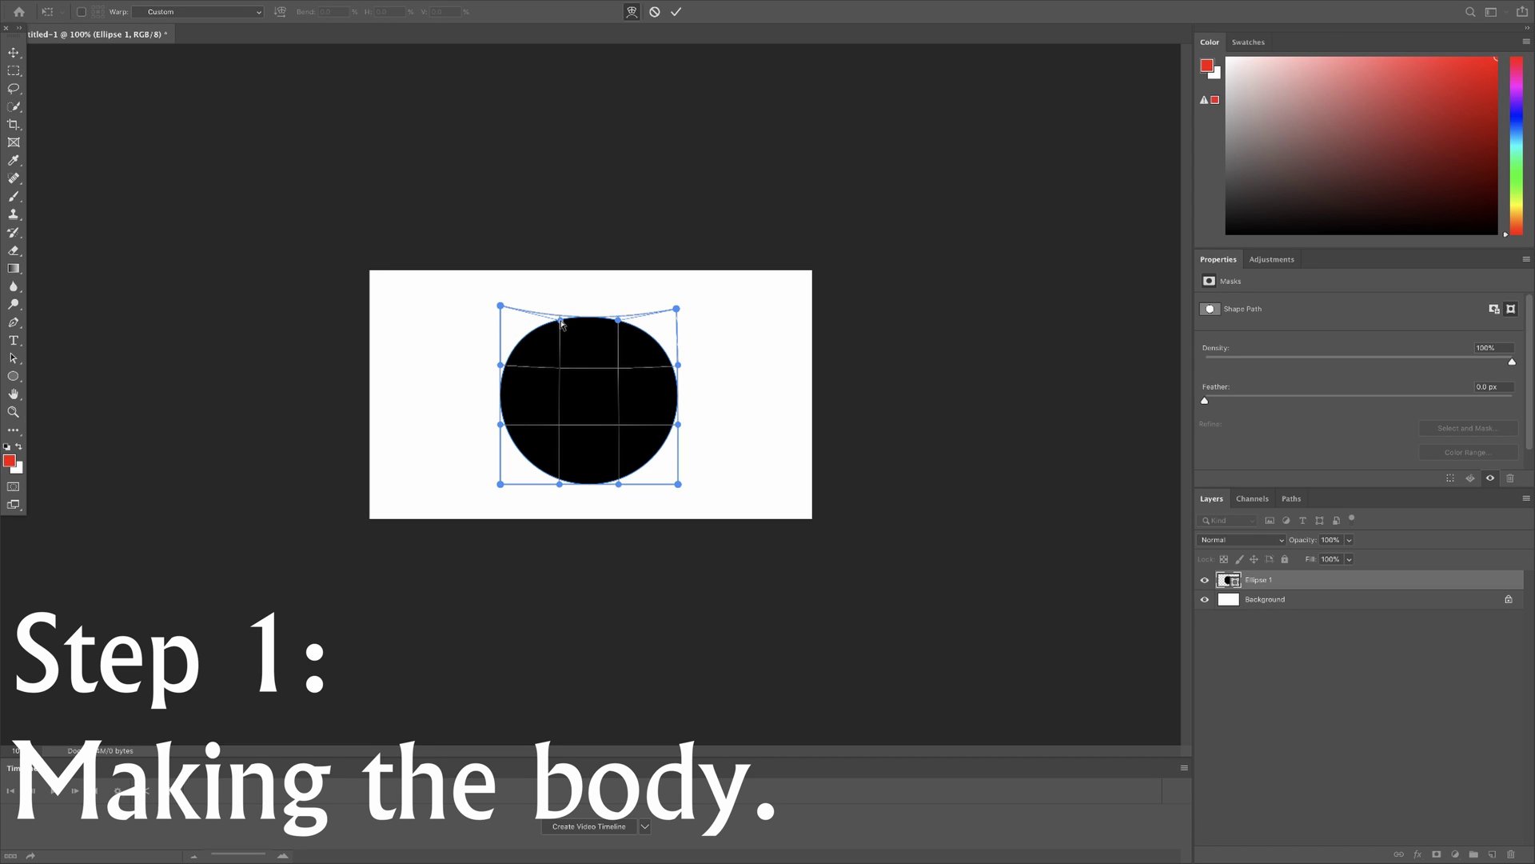
{"action": "left_click_drag", "start_coordinate": [559, 485], "coordinate": [621, 477]}
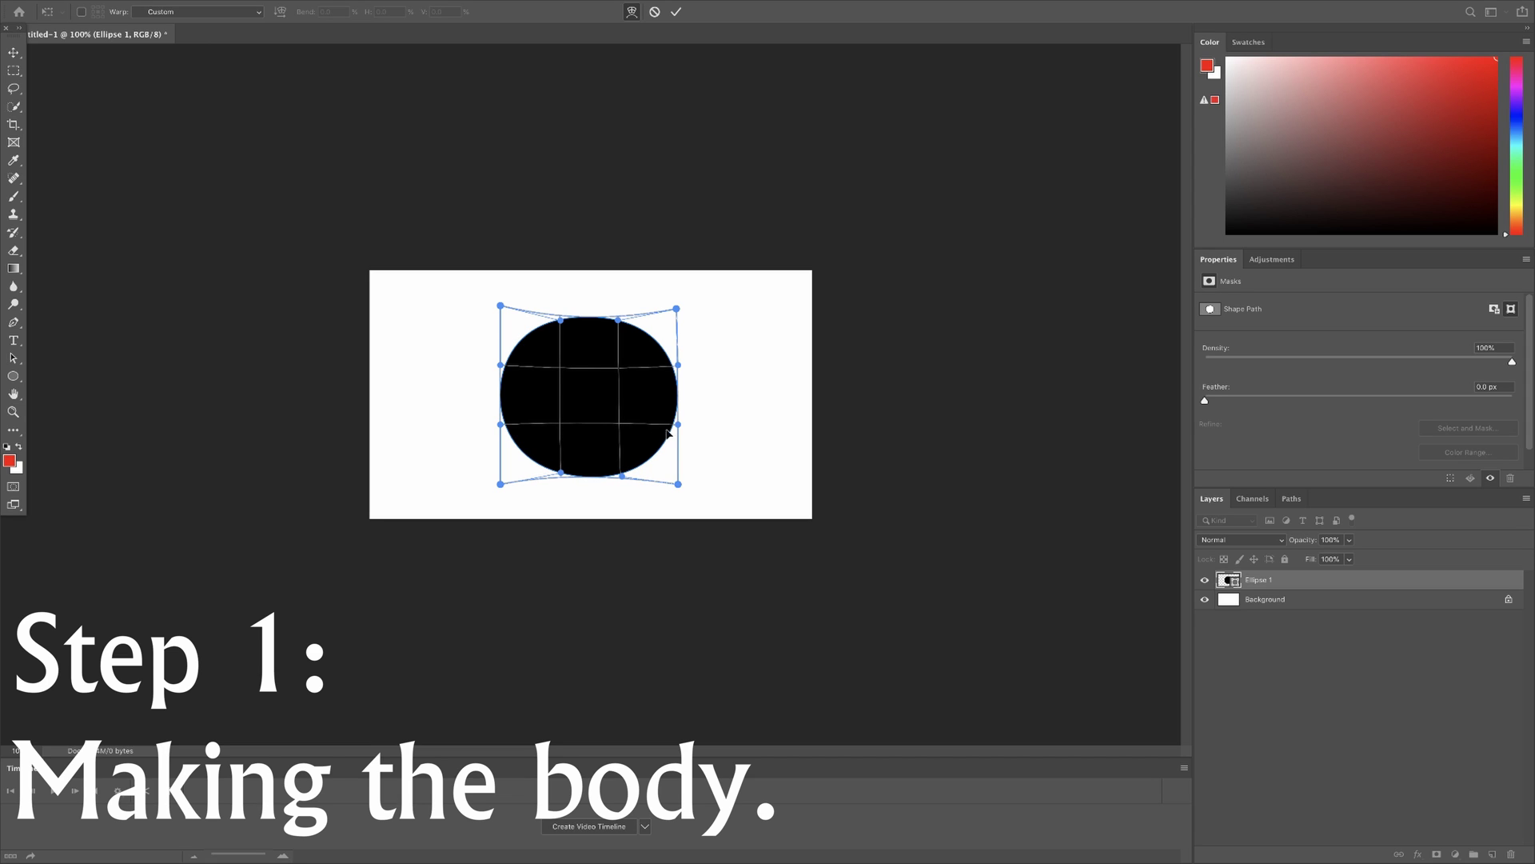
{"action": "left_click_drag", "start_coordinate": [679, 423], "coordinate": [657, 429]}
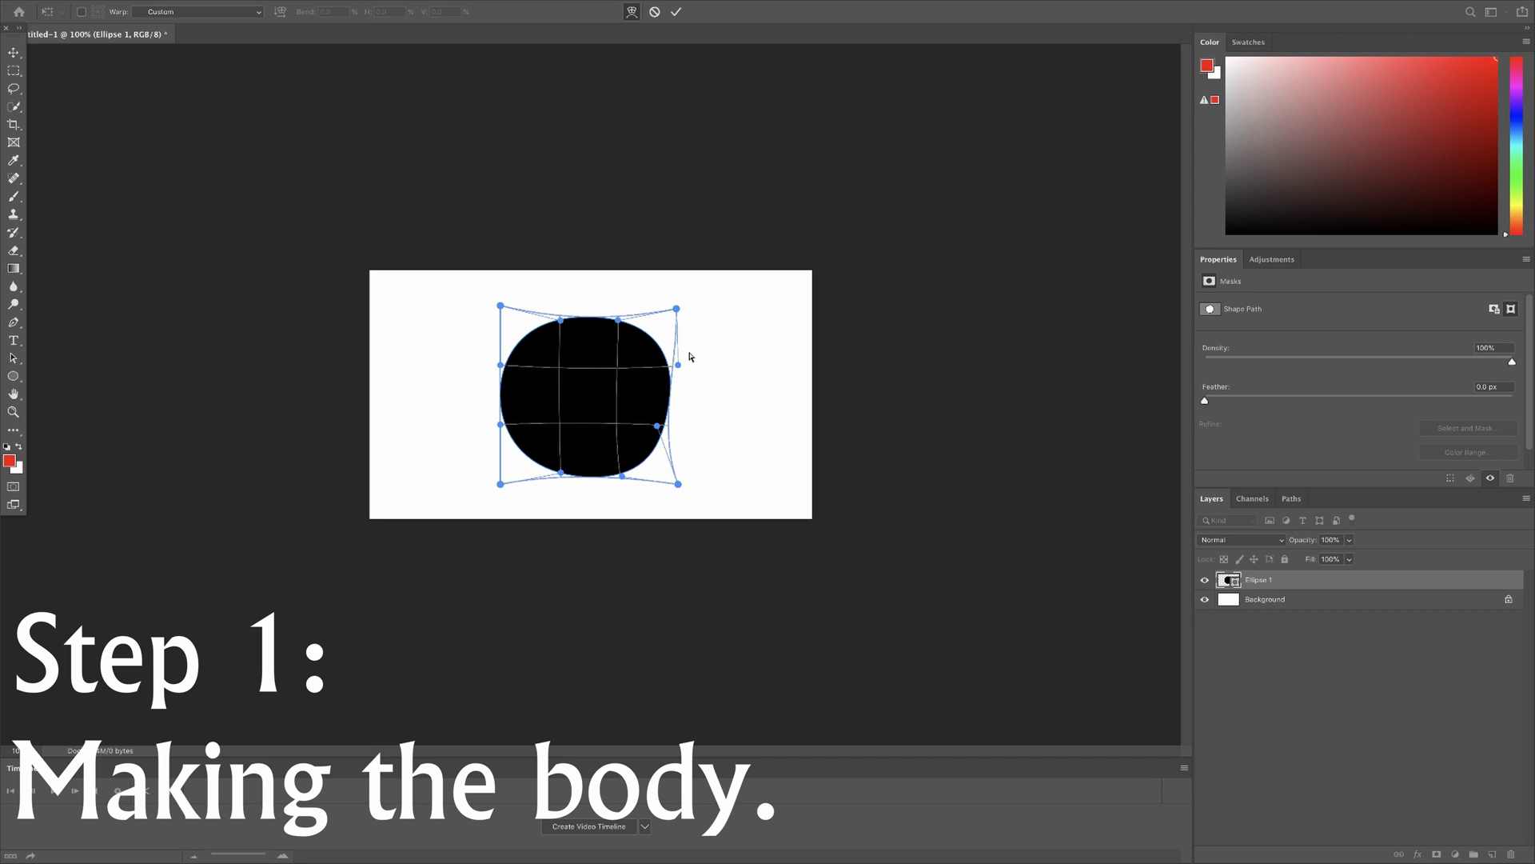
{"action": "left_click_drag", "start_coordinate": [678, 364], "coordinate": [663, 362]}
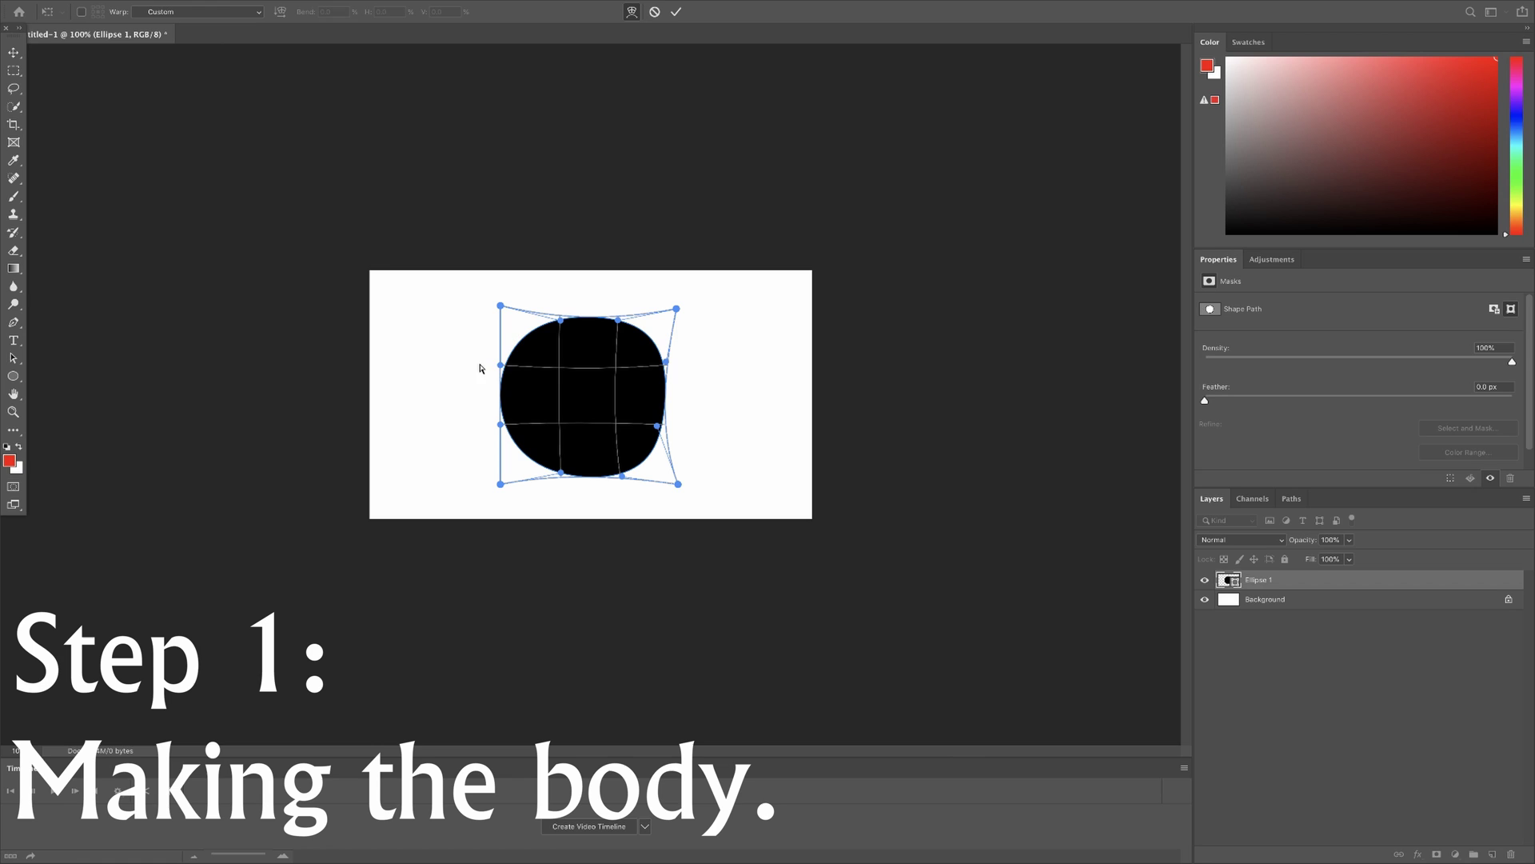
{"action": "left_click_drag", "start_coordinate": [499, 364], "coordinate": [514, 367]}
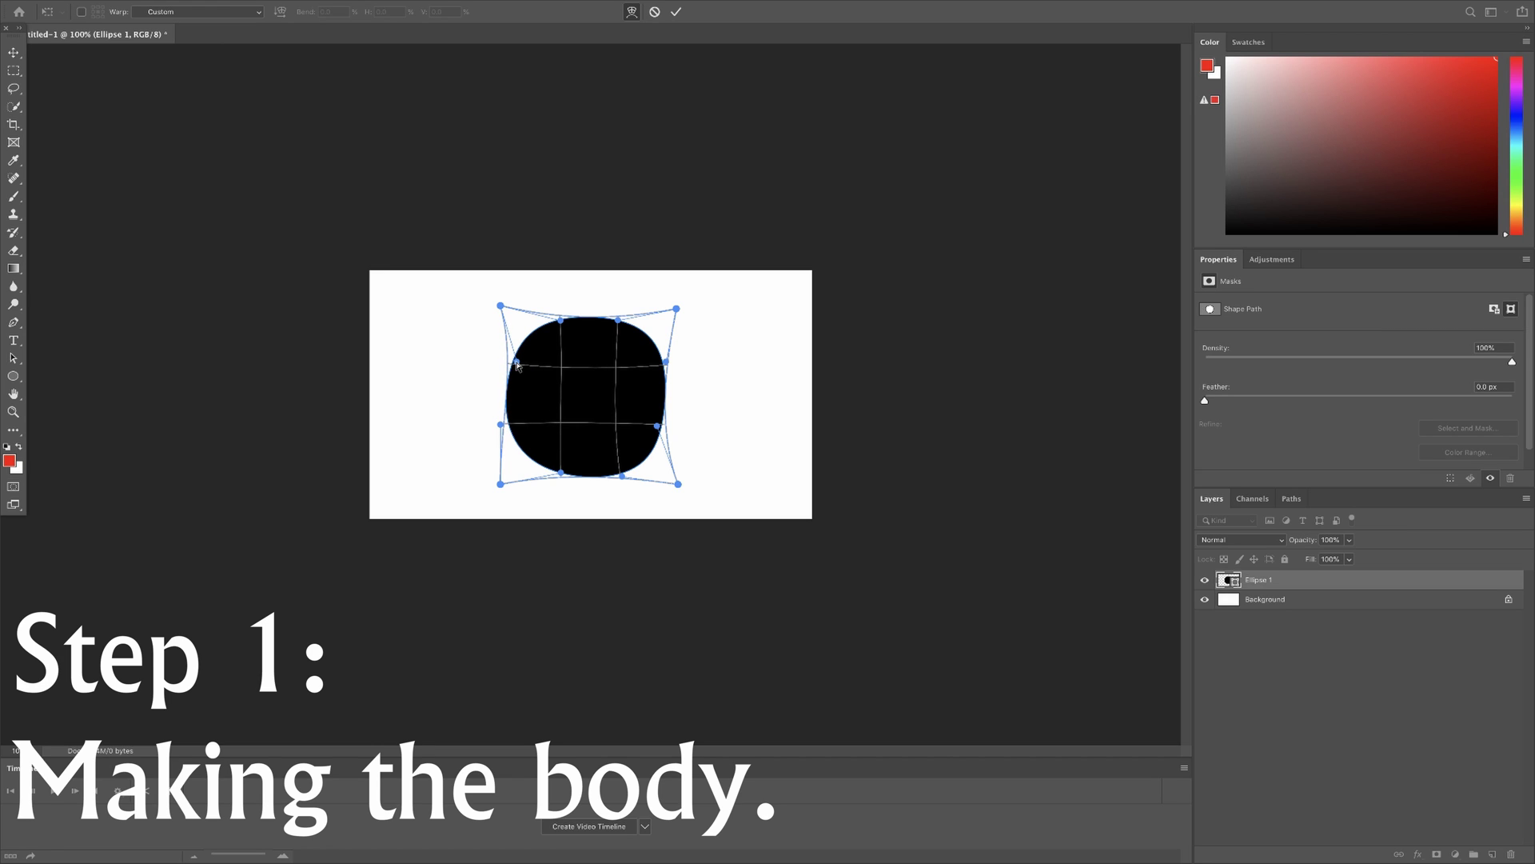
{"action": "left_click_drag", "start_coordinate": [500, 423], "coordinate": [515, 429]}
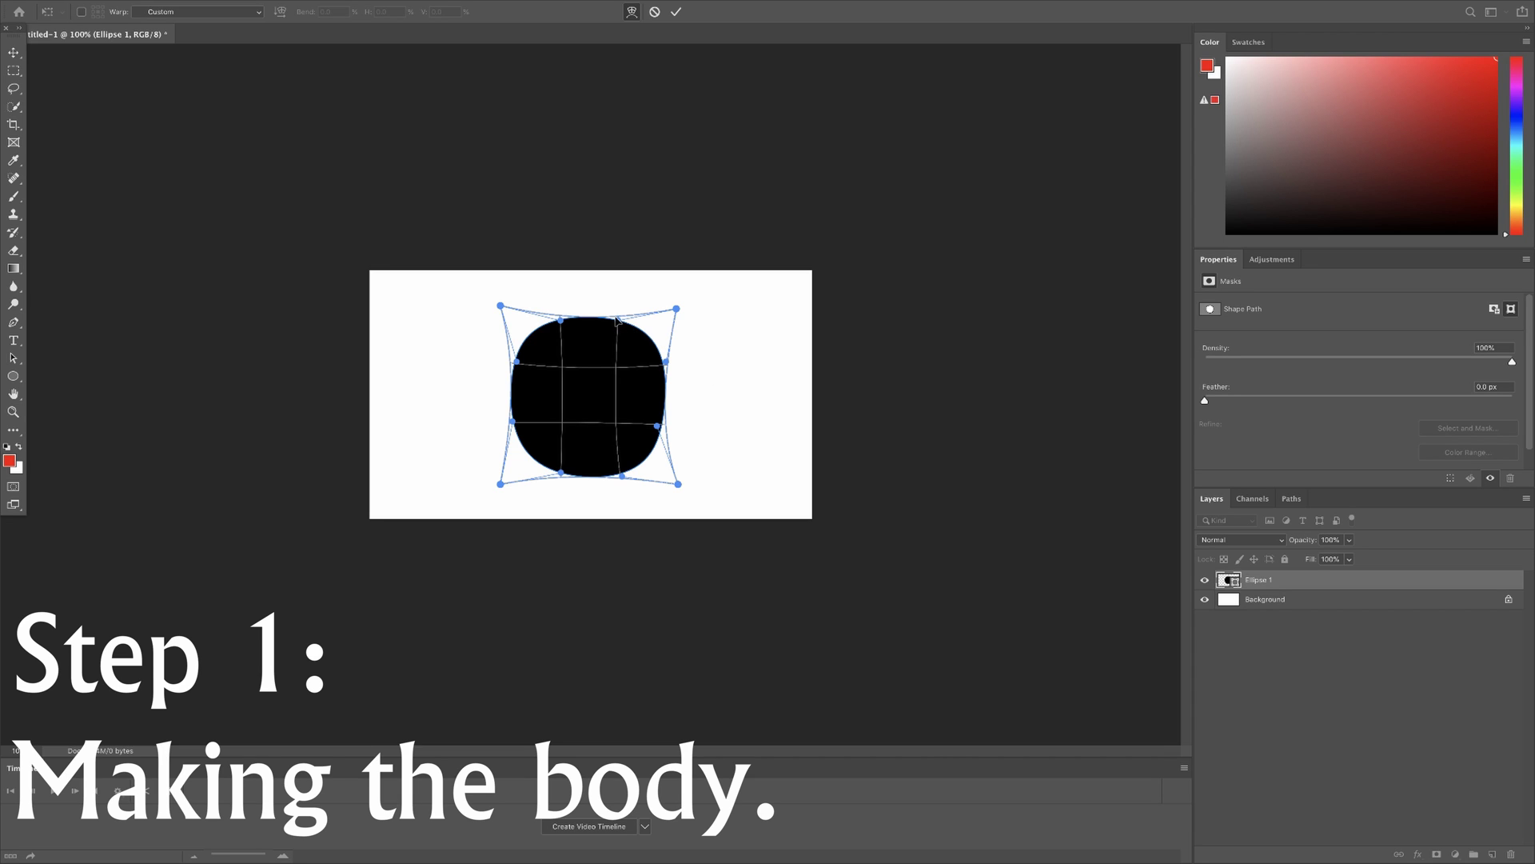
- Refine the warp by lowering the top and bulging the side edges, then commit it
{"action": "mouse_move", "coordinate": [619, 321]}
{"action": "left_mouse_down"}
{"action": "mouse_move", "coordinate": [620, 337]}
{"action": "mouse_move", "coordinate": [559, 336]}
{"action": "mouse_move", "coordinate": [560, 303]}
{"action": "mouse_move", "coordinate": [626, 312]}
{"action": "mouse_move", "coordinate": [559, 312]}
{"action": "left_mouse_up"}
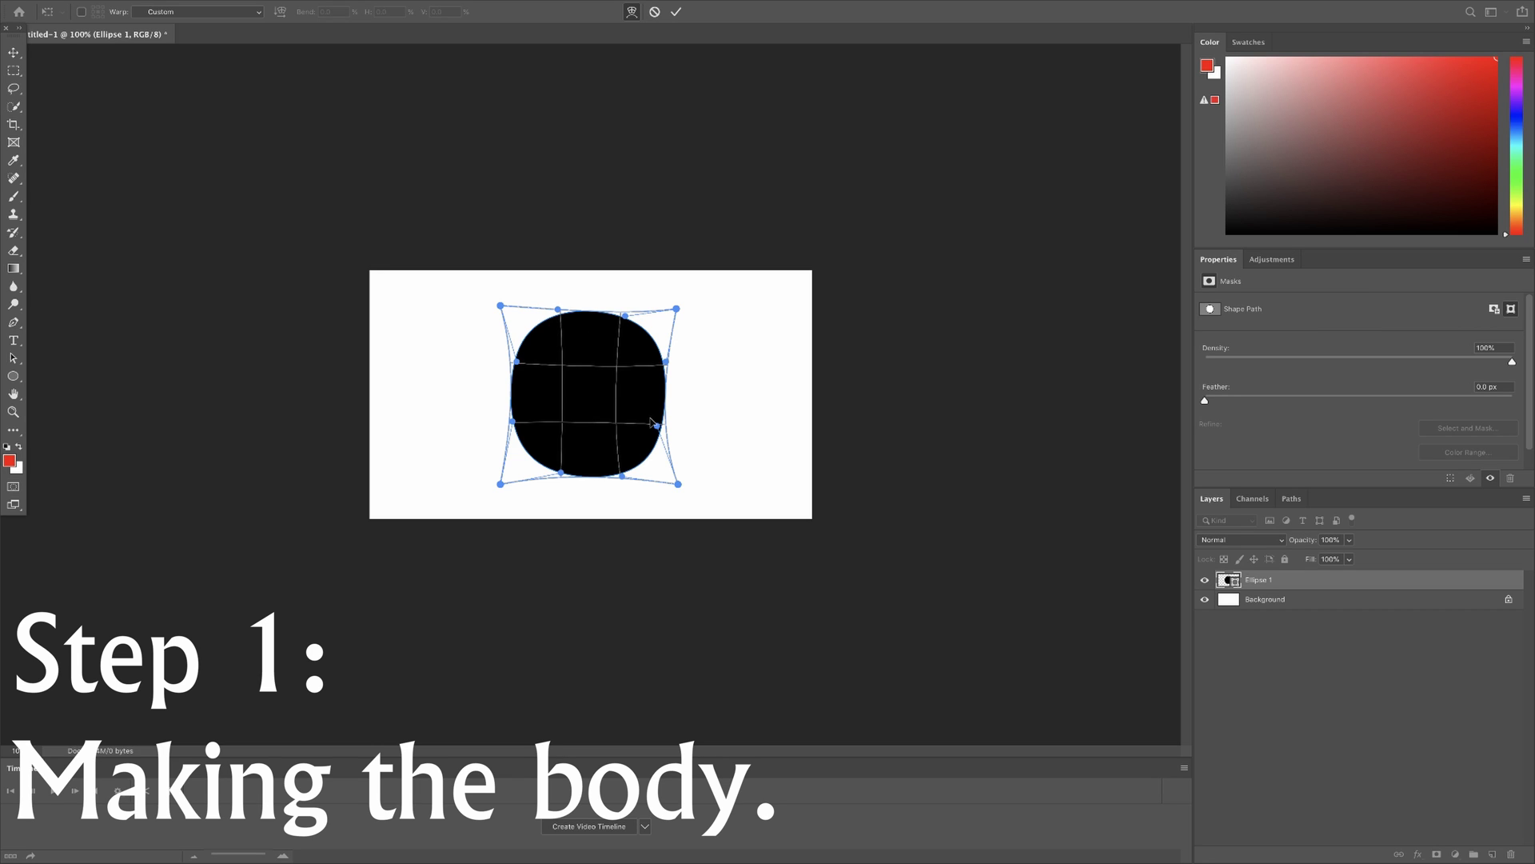
{"action": "left_click_drag", "start_coordinate": [658, 427], "coordinate": [664, 425]}
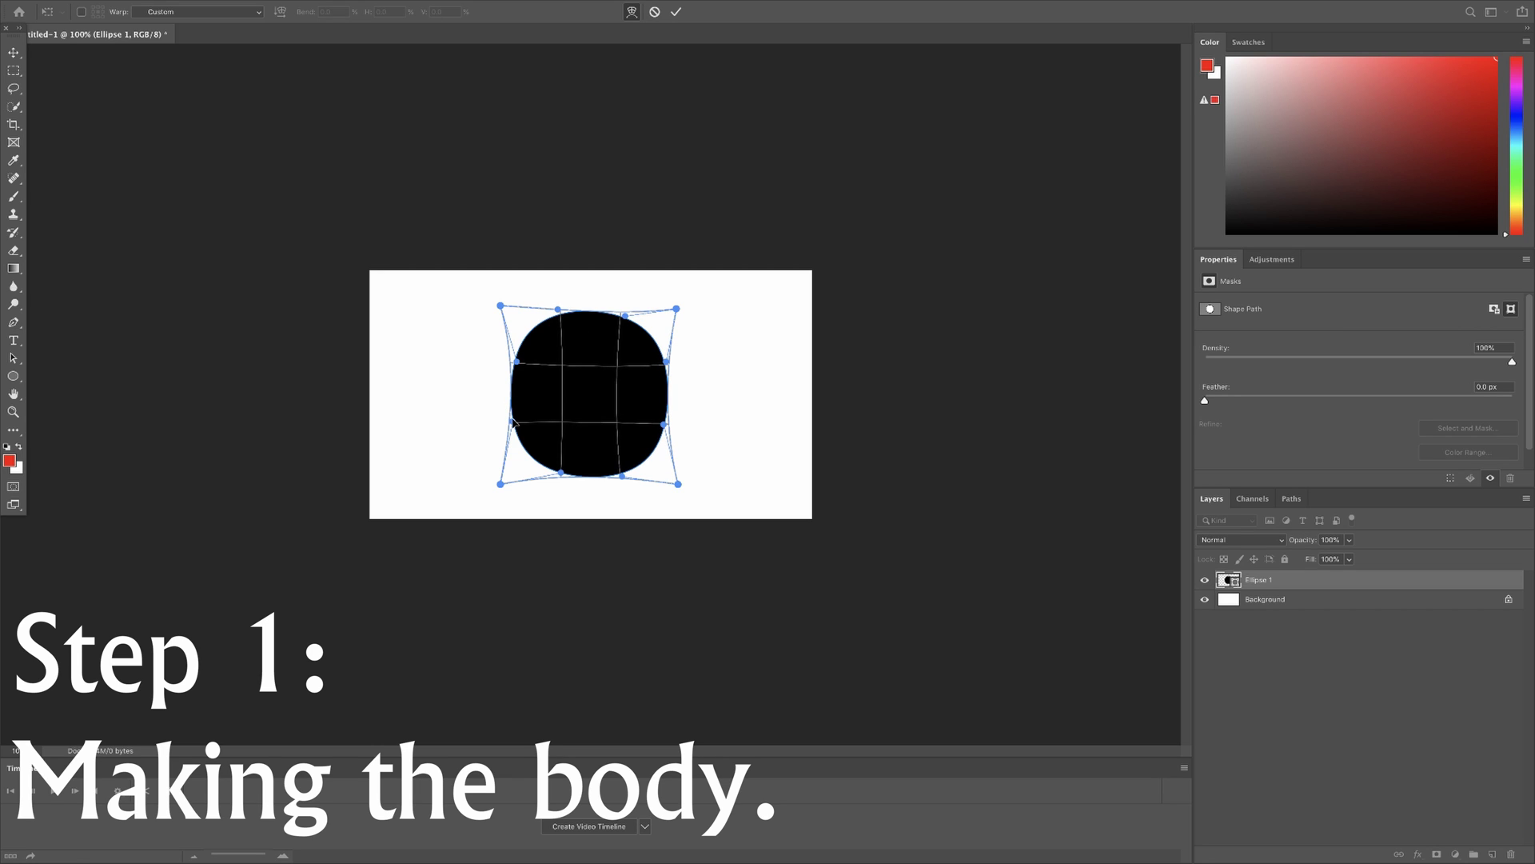
{"action": "left_click_drag", "start_coordinate": [511, 422], "coordinate": [507, 421]}
{"action": "left_click_drag", "start_coordinate": [515, 364], "coordinate": [512, 364]}
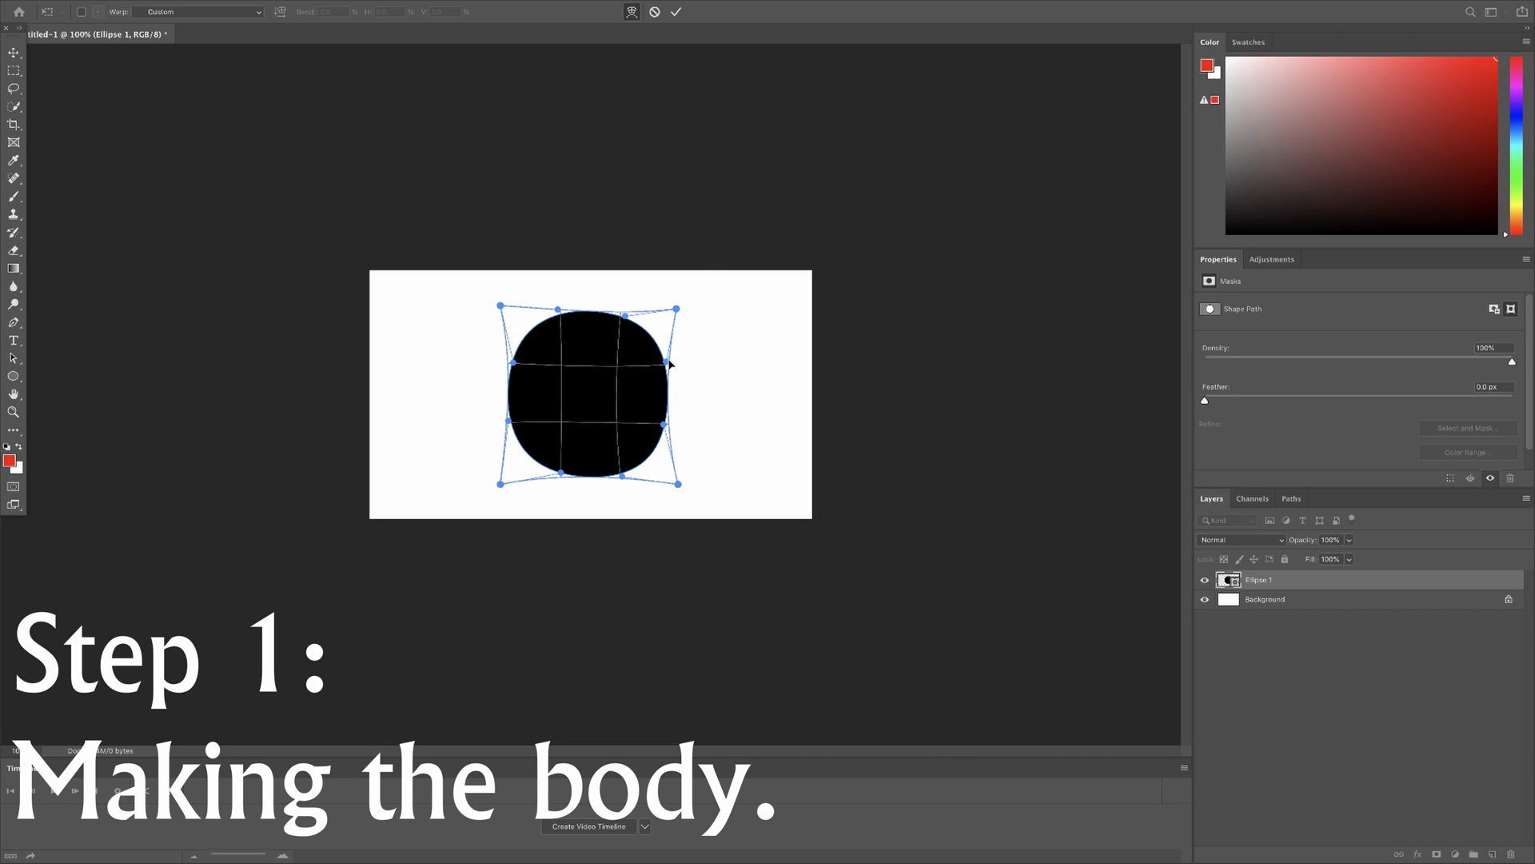
{"action": "left_click_drag", "start_coordinate": [667, 363], "coordinate": [672, 362]}
{"action": "left_click_drag", "start_coordinate": [666, 425], "coordinate": [669, 424]}
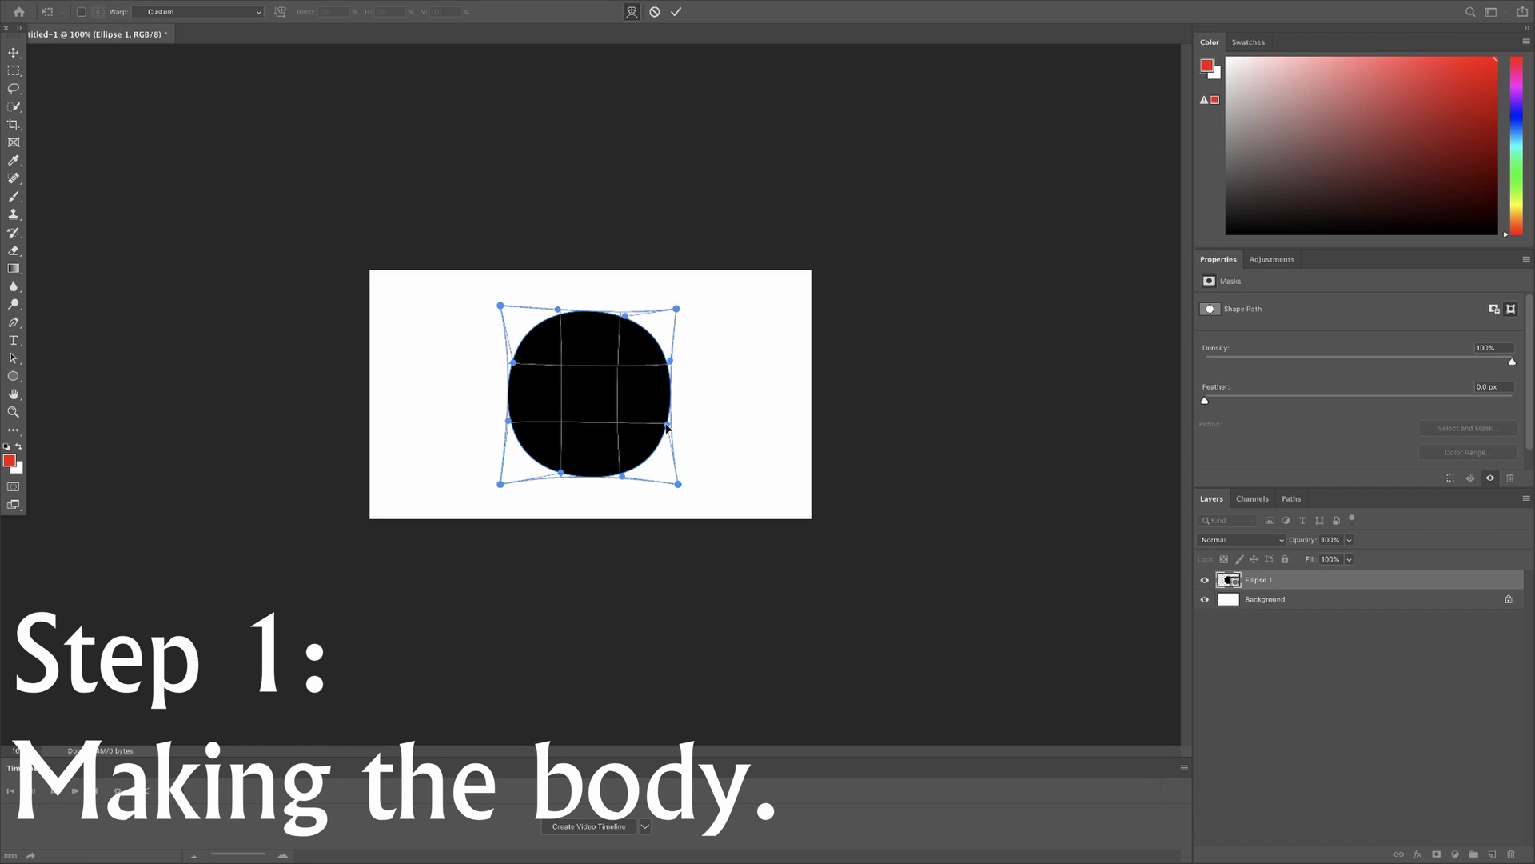
{"action": "left_click_drag", "start_coordinate": [625, 315], "coordinate": [626, 311]}
{"action": "key", "text": "Return"}
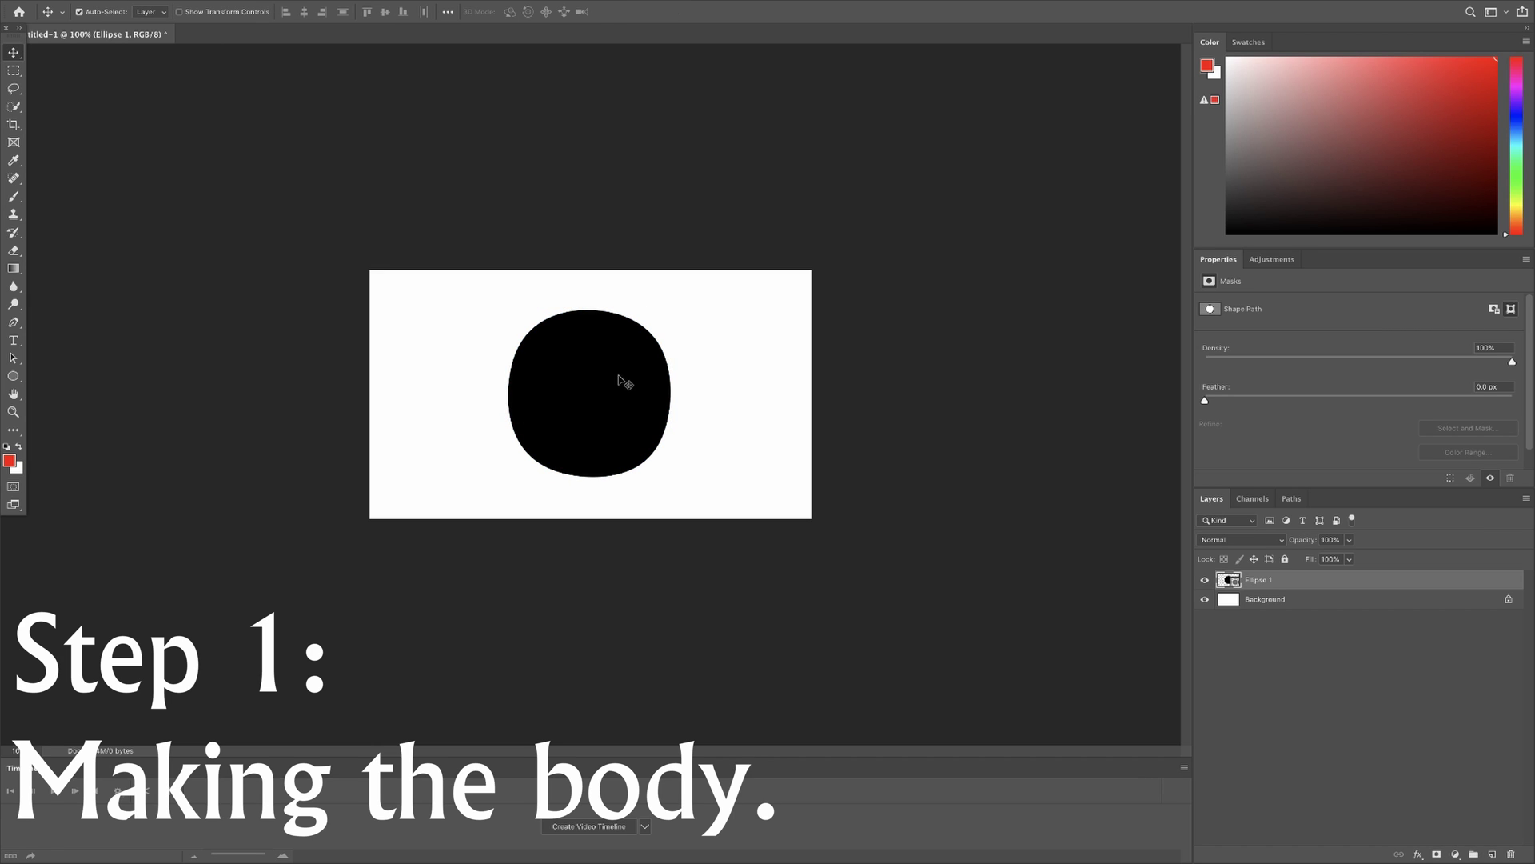
- Copy the Turkish flag image from the browser and return to Photoshop
{"action": "left_click", "coordinate": [620, 381]}
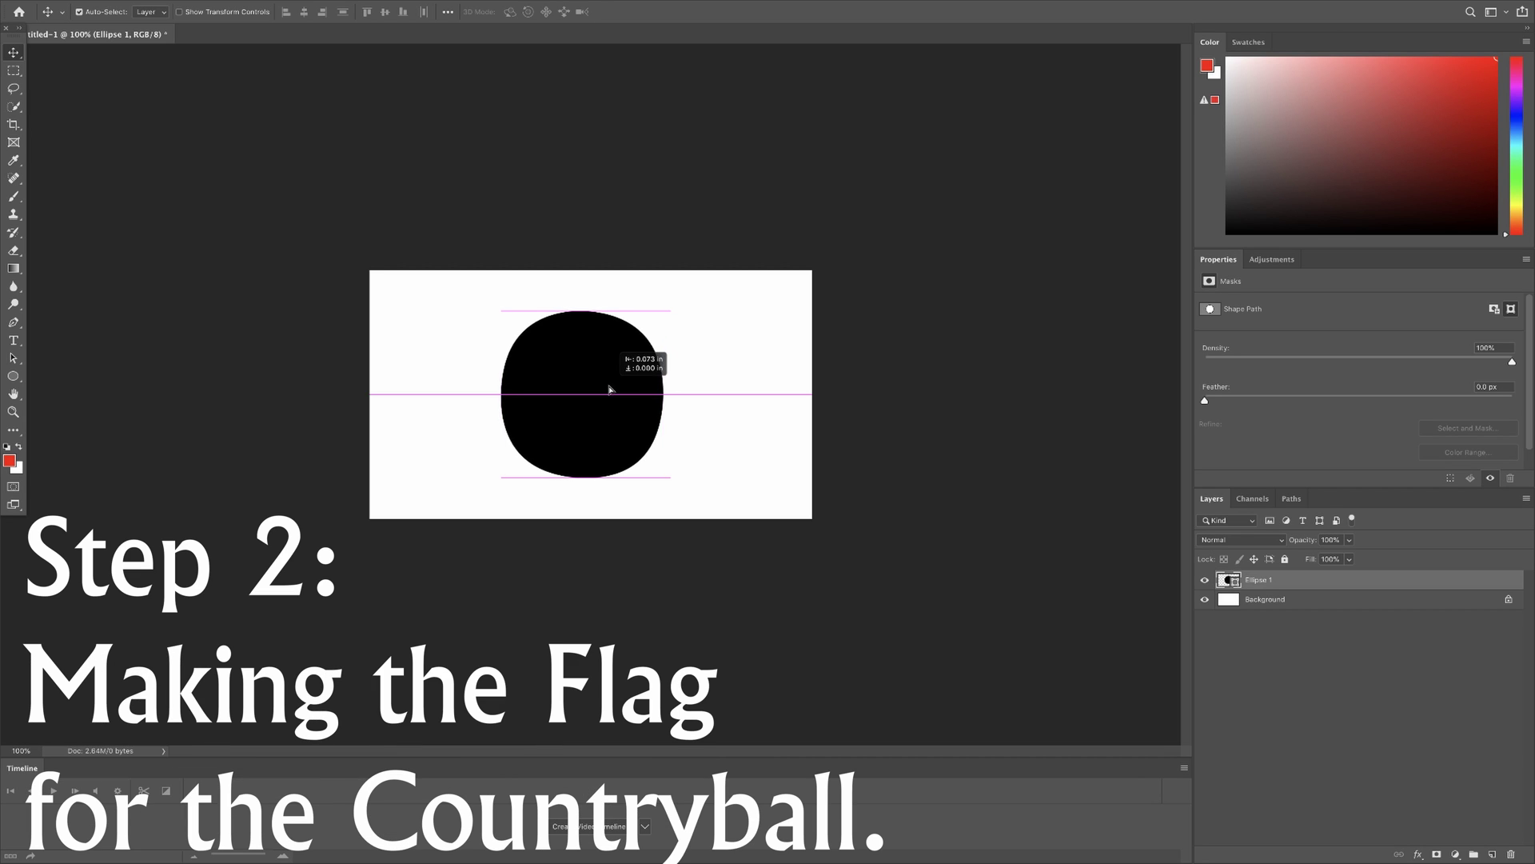
{"action": "left_click_drag", "start_coordinate": [621, 387], "coordinate": [617, 388]}
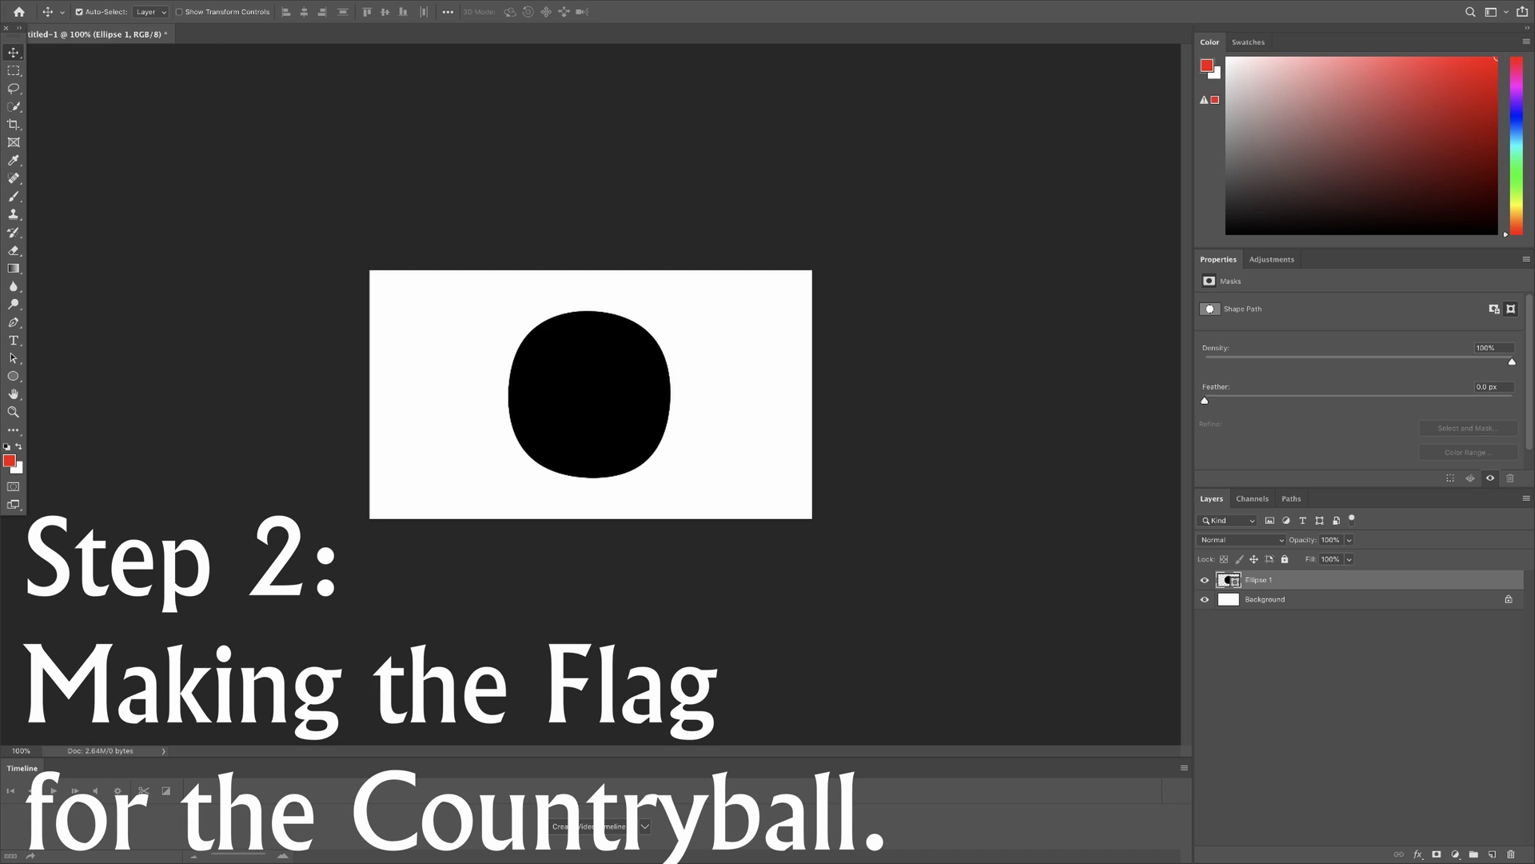
{"action": "key", "text": "super+Tab"}
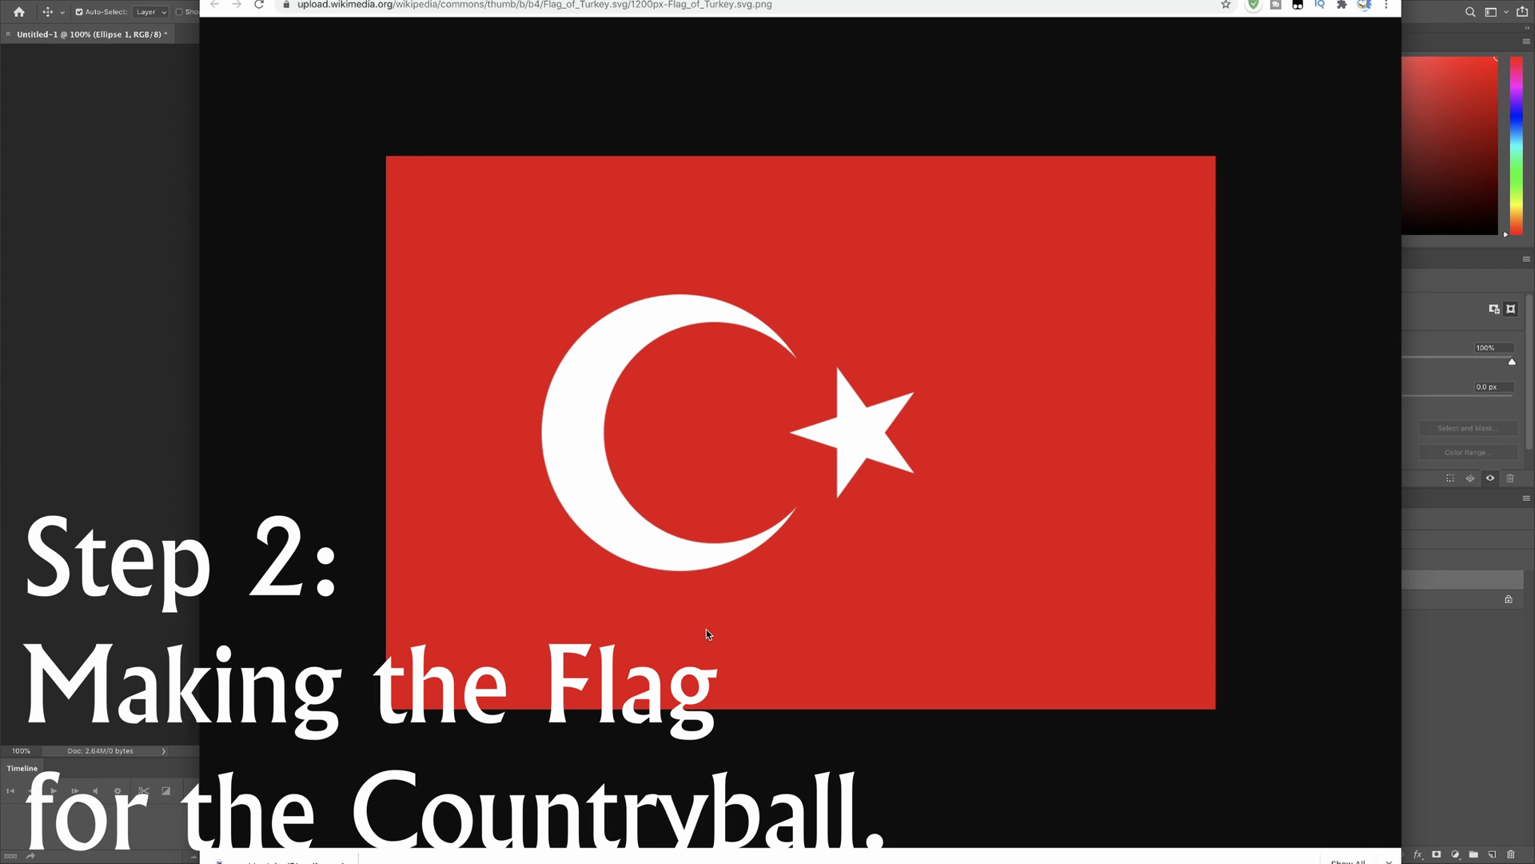
{"action": "right_click", "coordinate": [711, 614]}
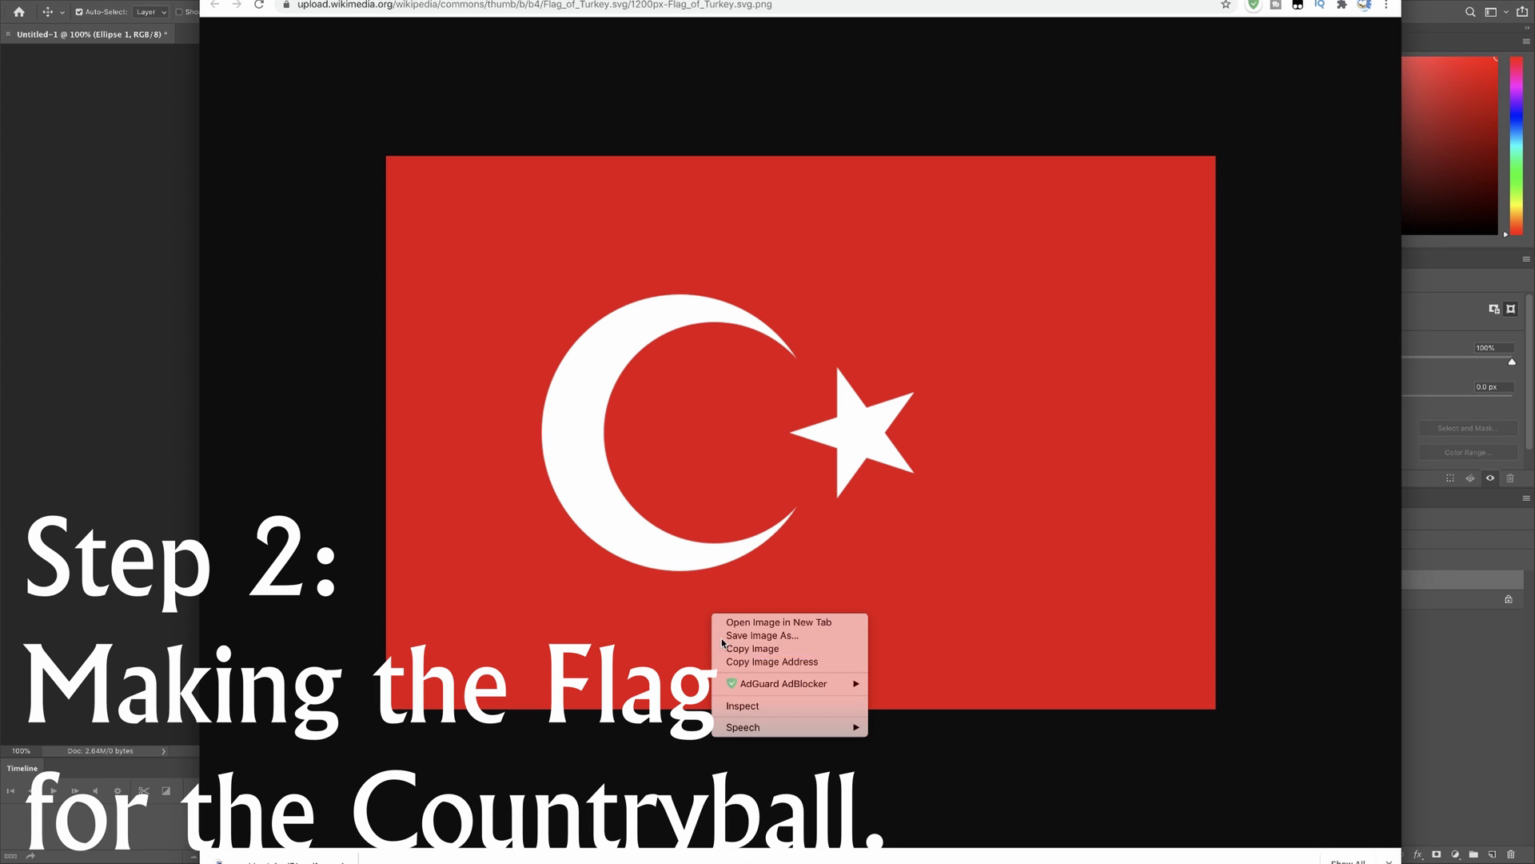
{"action": "left_click", "coordinate": [750, 649]}
{"action": "left_click", "coordinate": [109, 466]}
- Paste the Turkish flag and scale it down over the ball
{"action": "key", "text": "ctrl+v"}
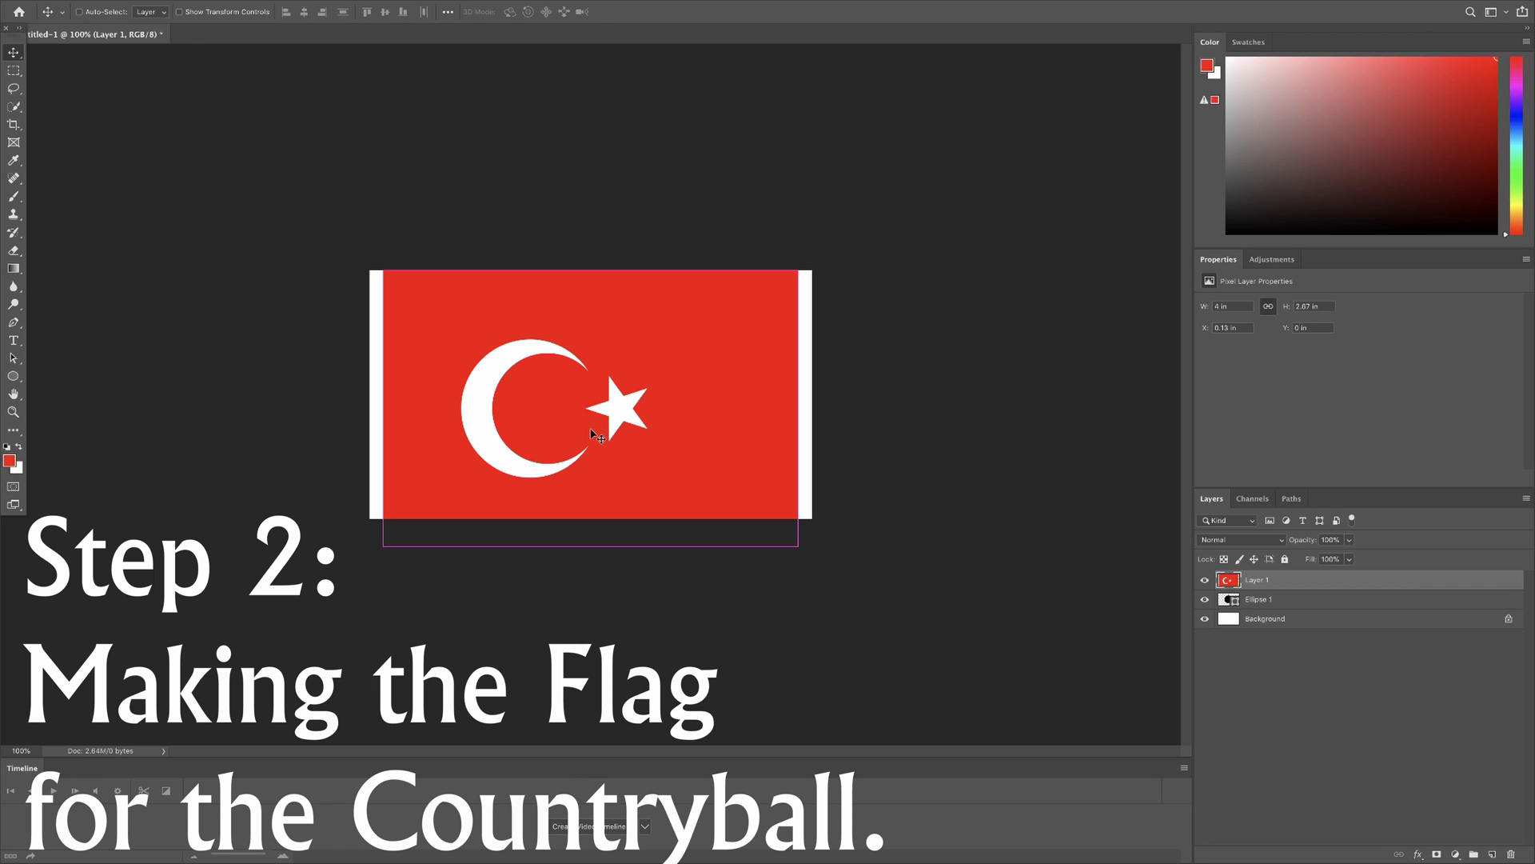
{"action": "key", "text": "ctrl+t"}
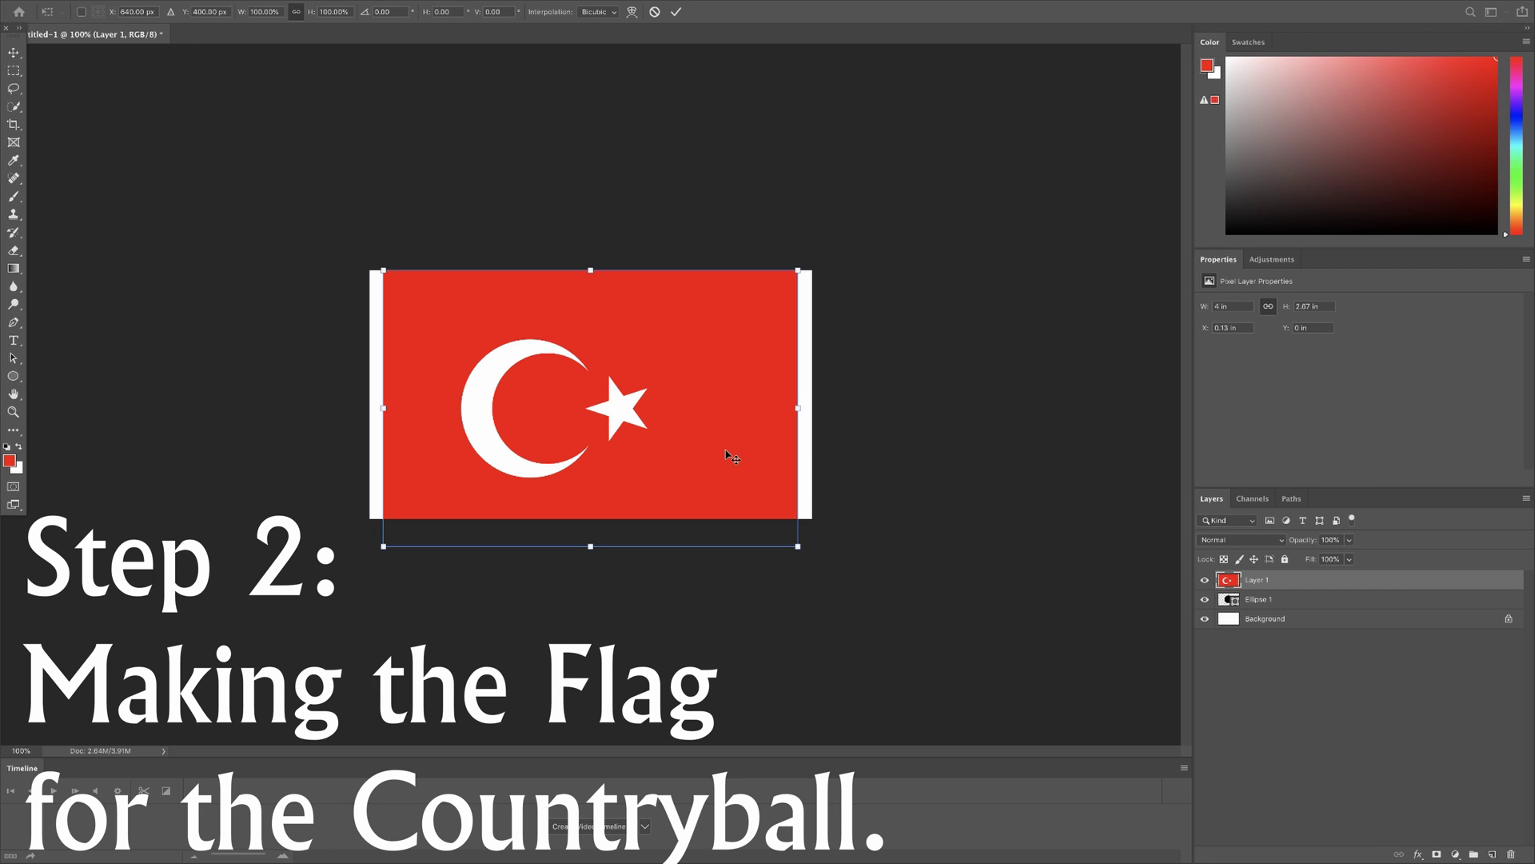
{"action": "mouse_move", "coordinate": [795, 546]}
{"action": "left_mouse_down"}
{"action": "mouse_move", "coordinate": [623, 429]}
{"action": "mouse_move", "coordinate": [698, 468]}
{"action": "left_mouse_up"}
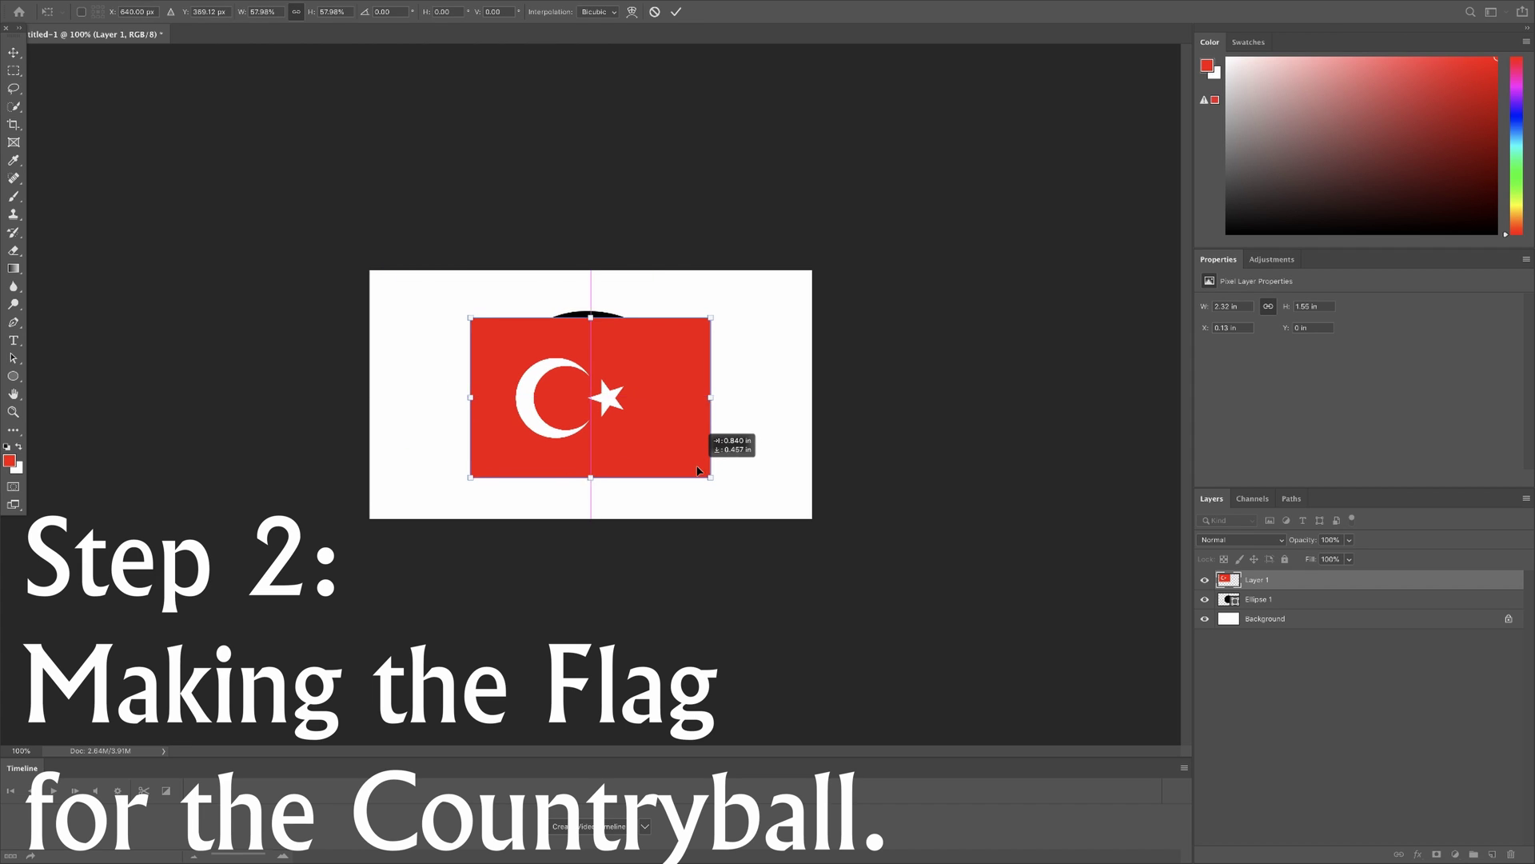
- Clip the flag layer to the ball shape and nudge it slightly right
{"action": "right_click", "coordinate": [1259, 578]}
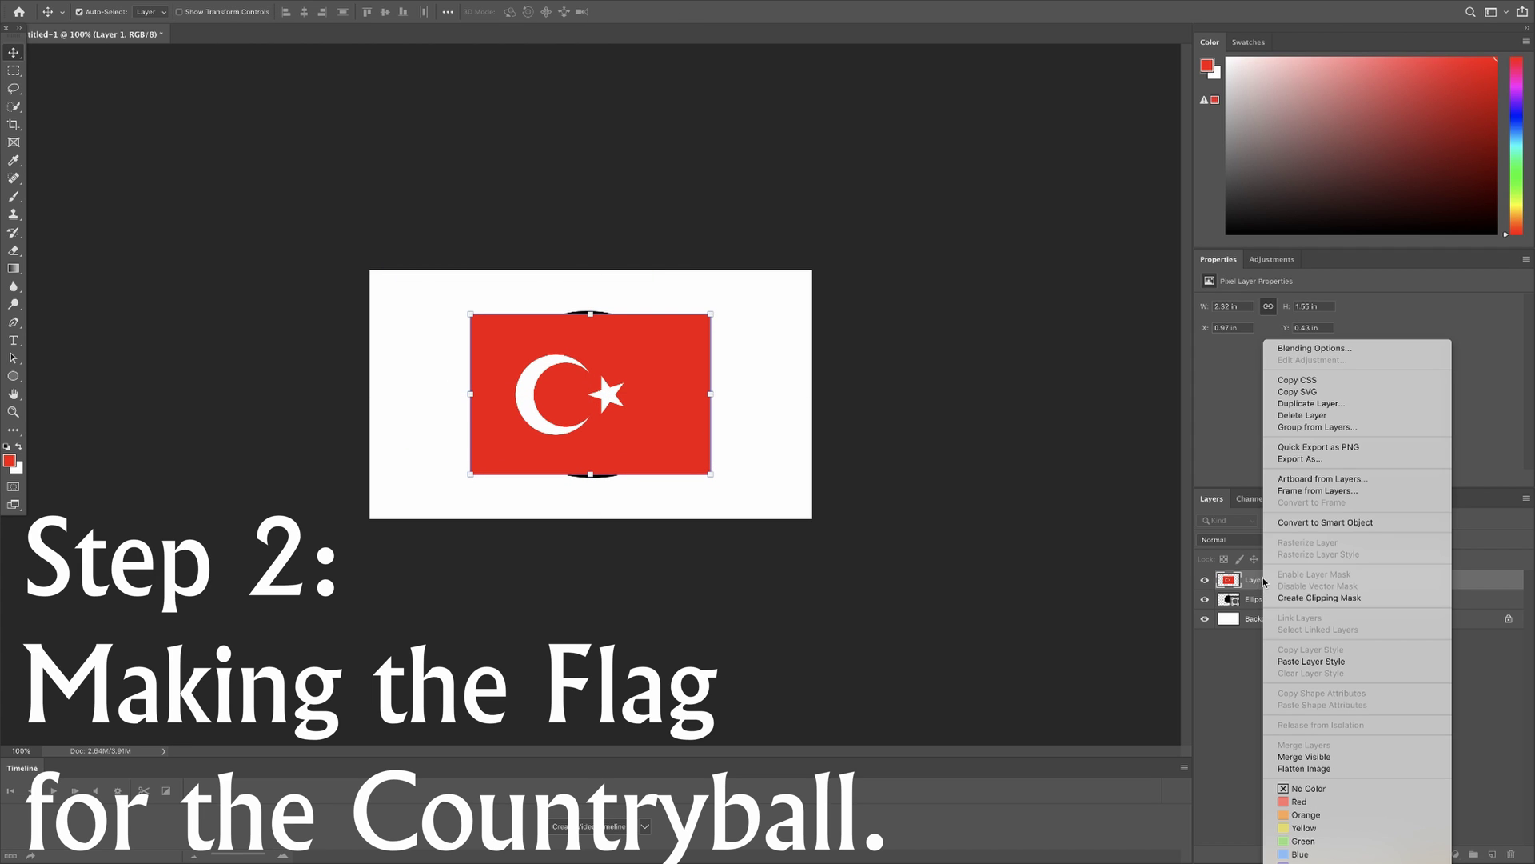
{"action": "left_click", "coordinate": [1293, 597]}
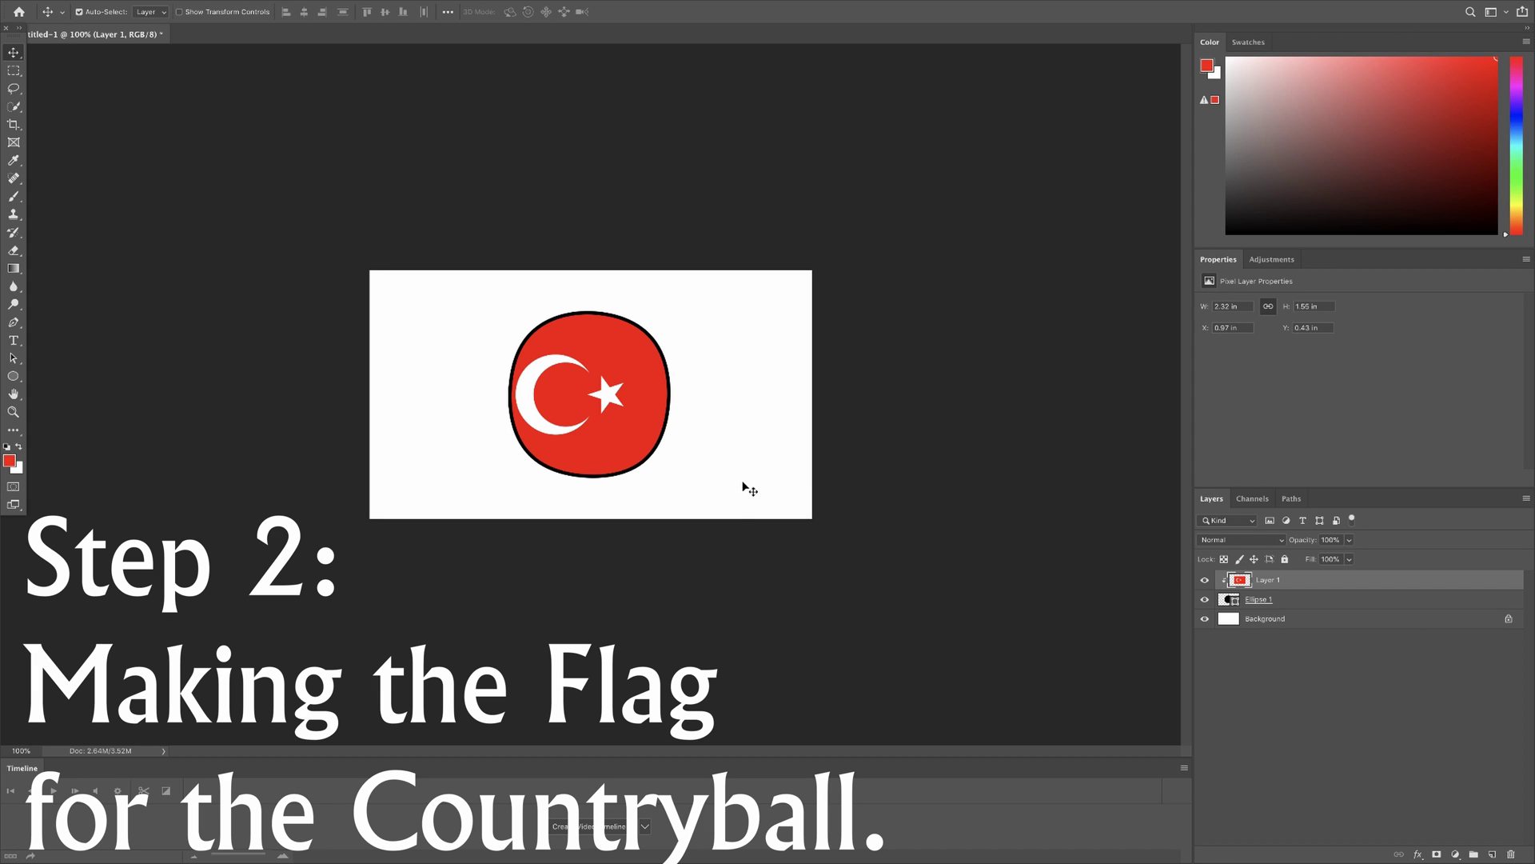
{"action": "right_click", "coordinate": [1255, 585]}
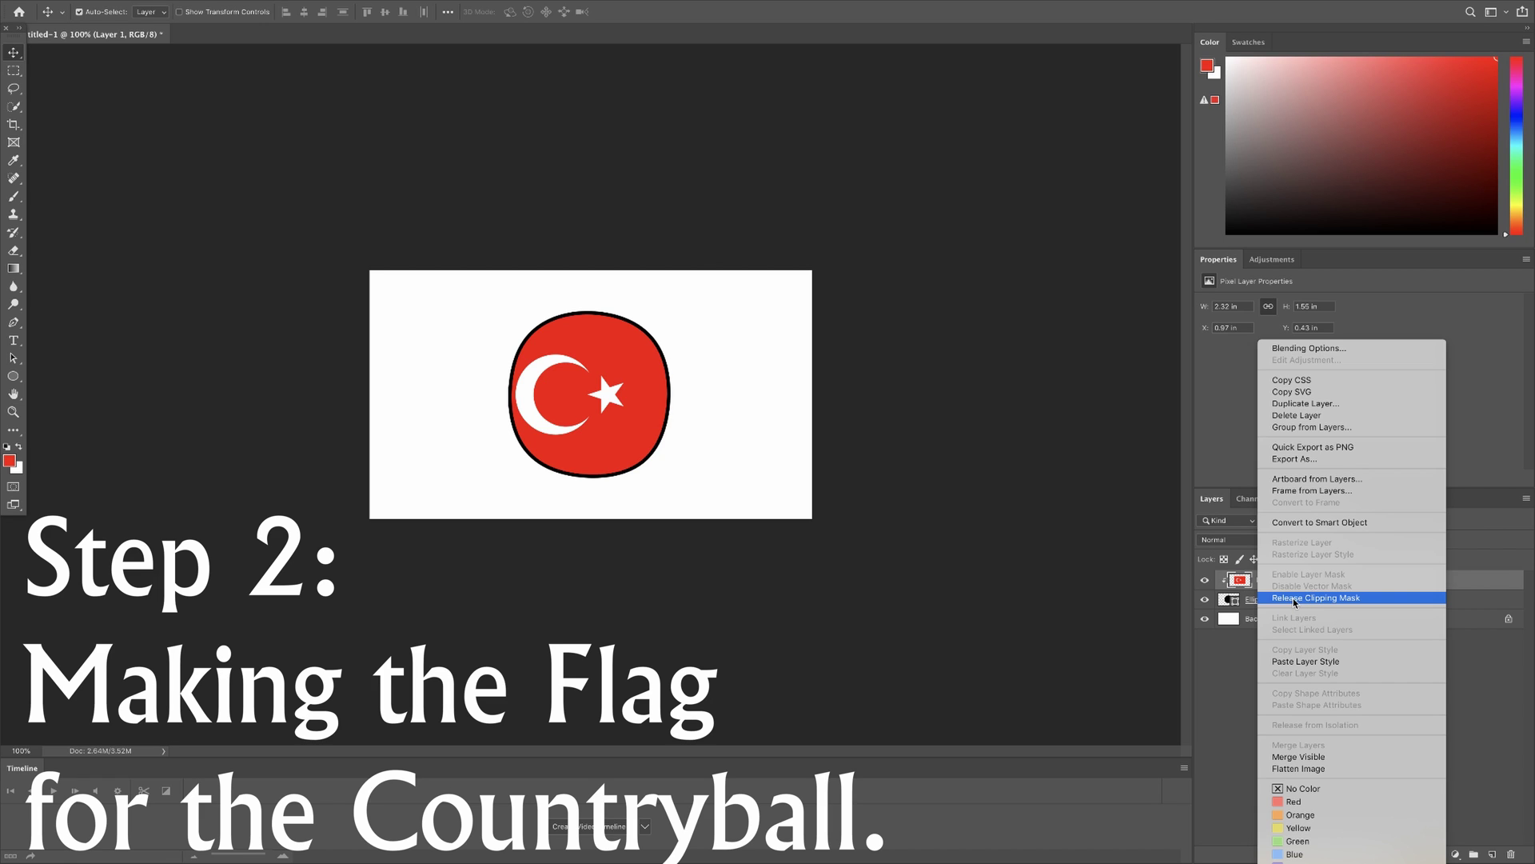
{"action": "left_click", "coordinate": [542, 375]}
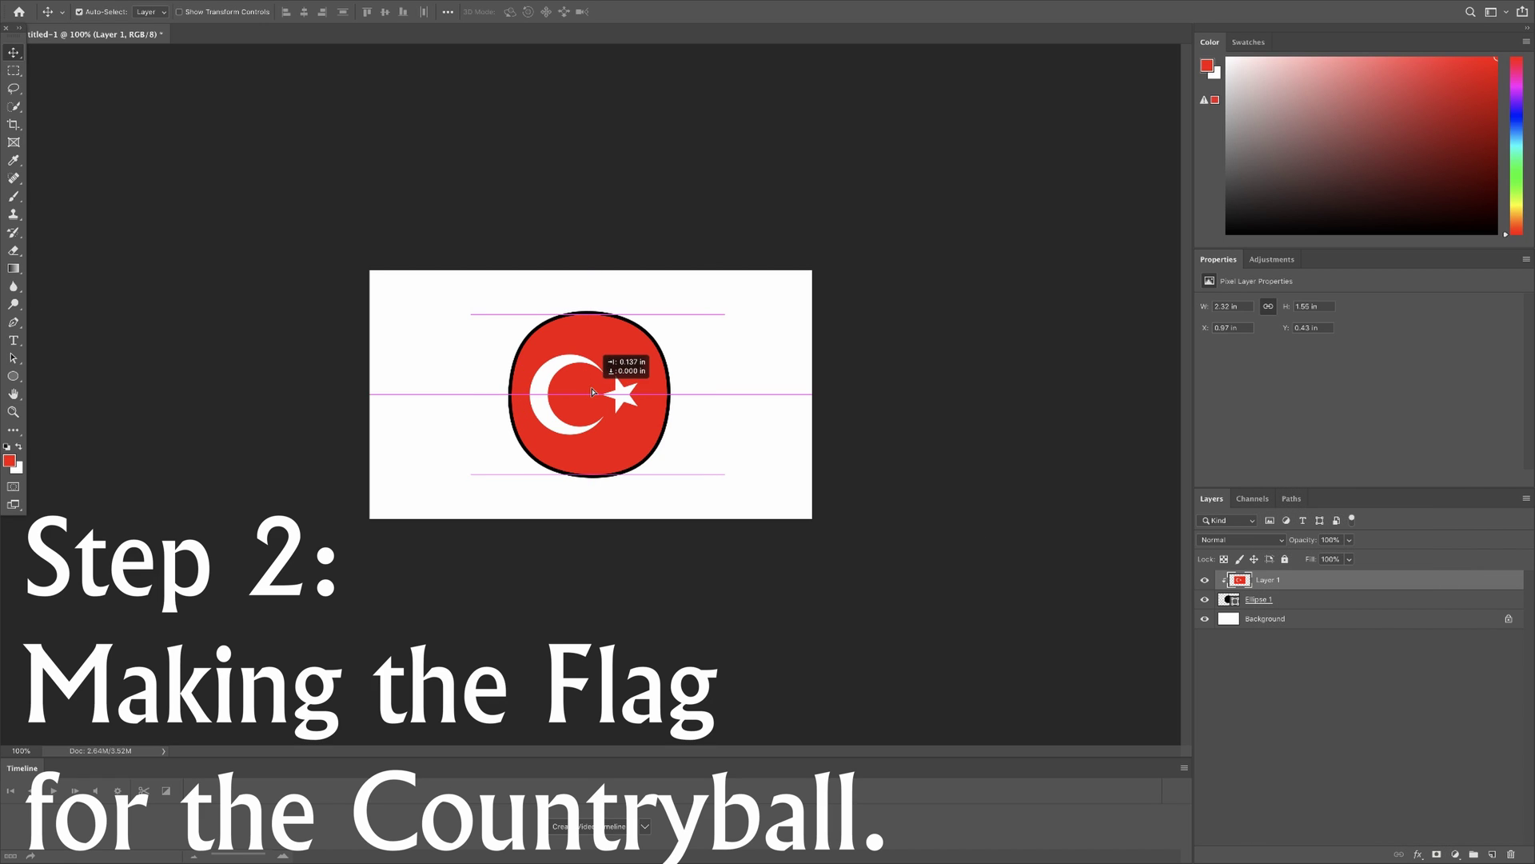
{"action": "left_click_drag", "start_coordinate": [578, 392], "coordinate": [590, 392]}
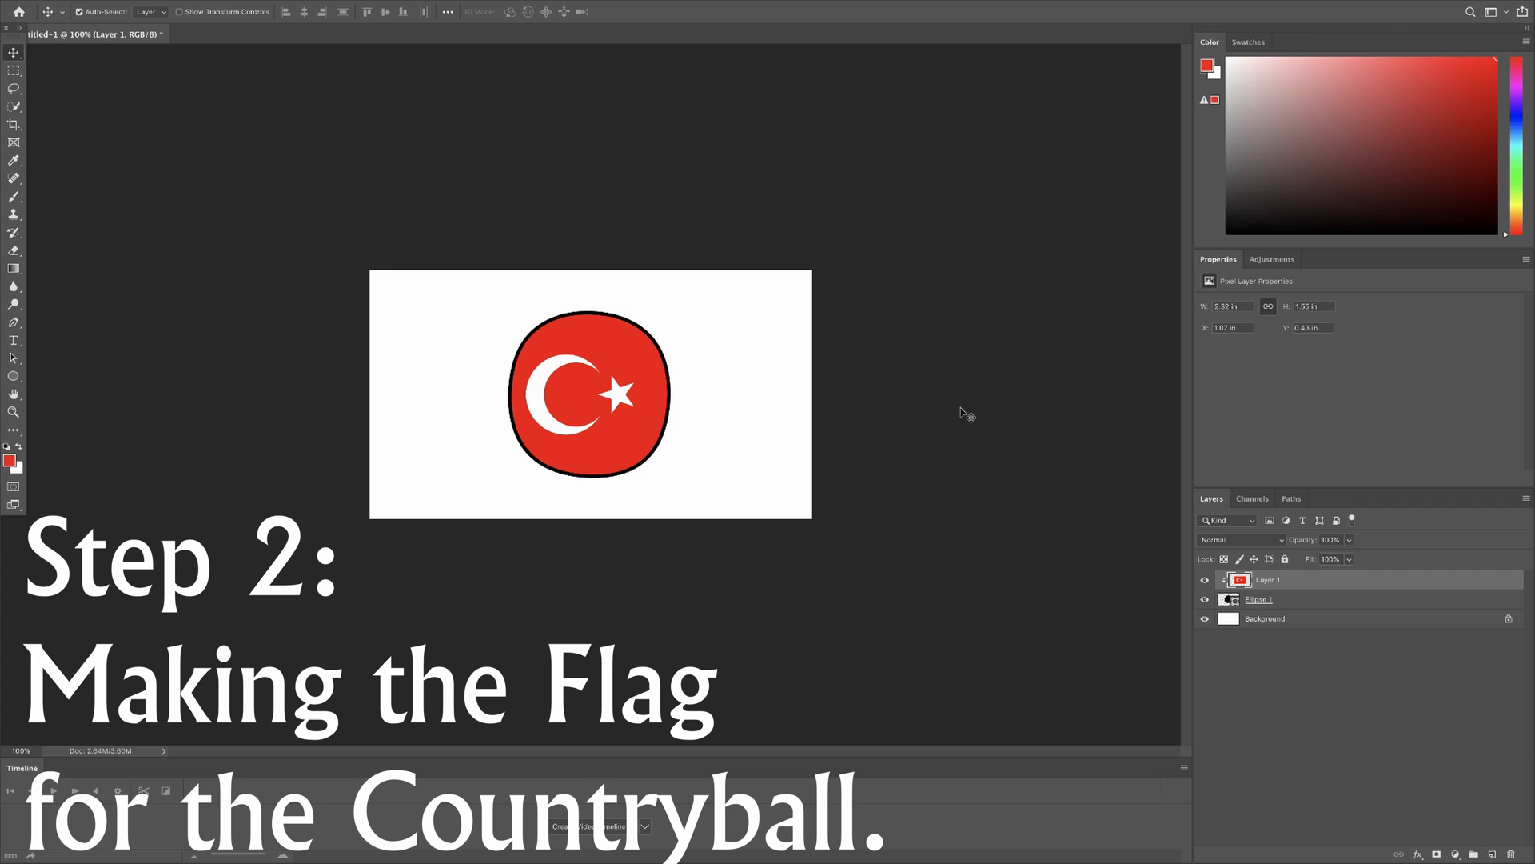
{"action": "left_click", "coordinate": [13, 376]}
{"action": "left_click", "coordinate": [52, 389]}
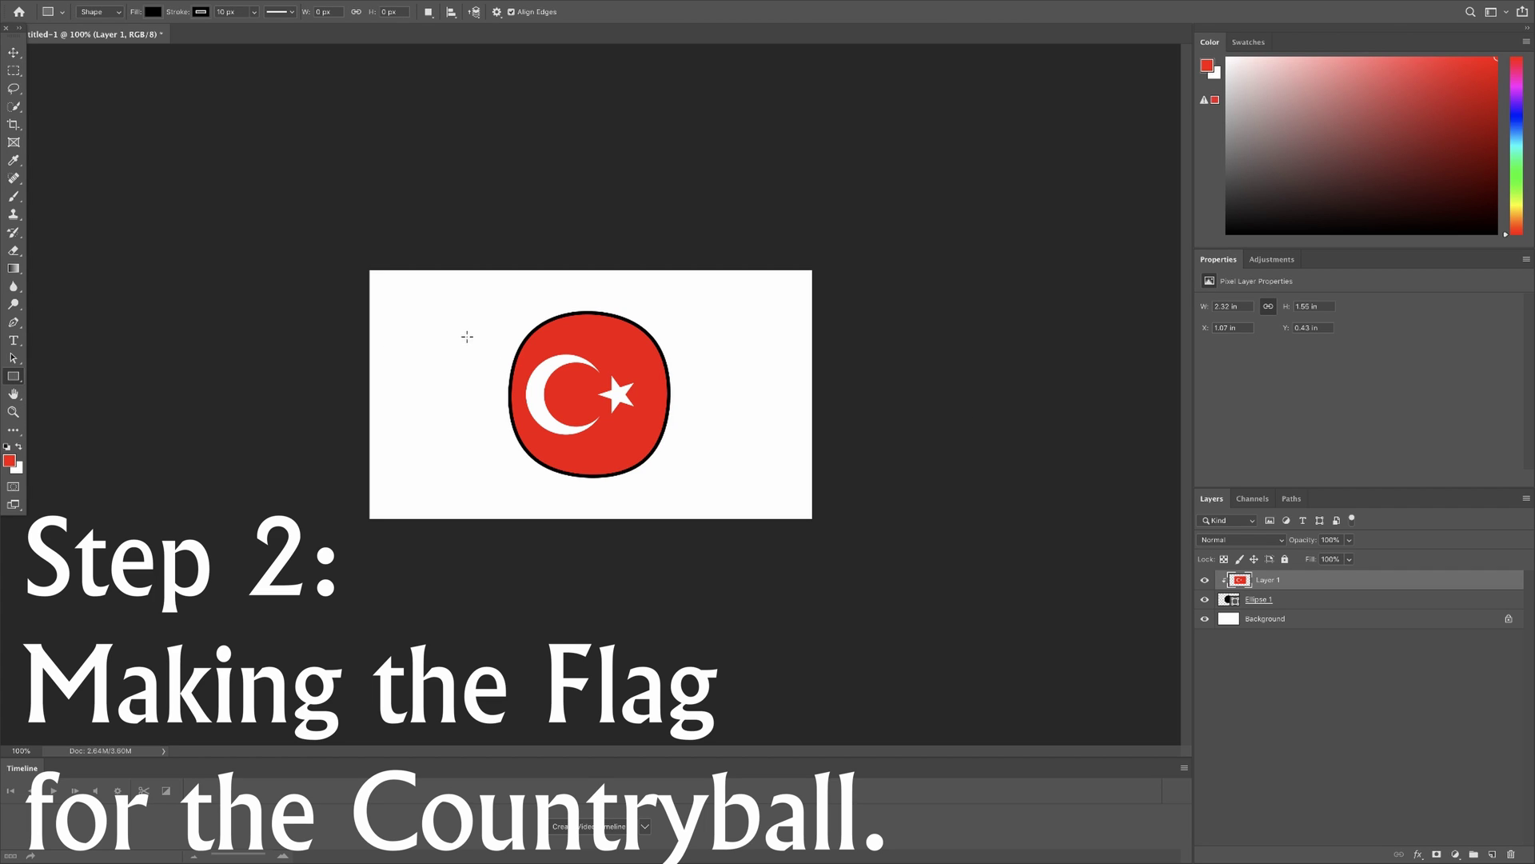
{"action": "left_click_drag", "start_coordinate": [452, 295], "coordinate": [707, 490]}
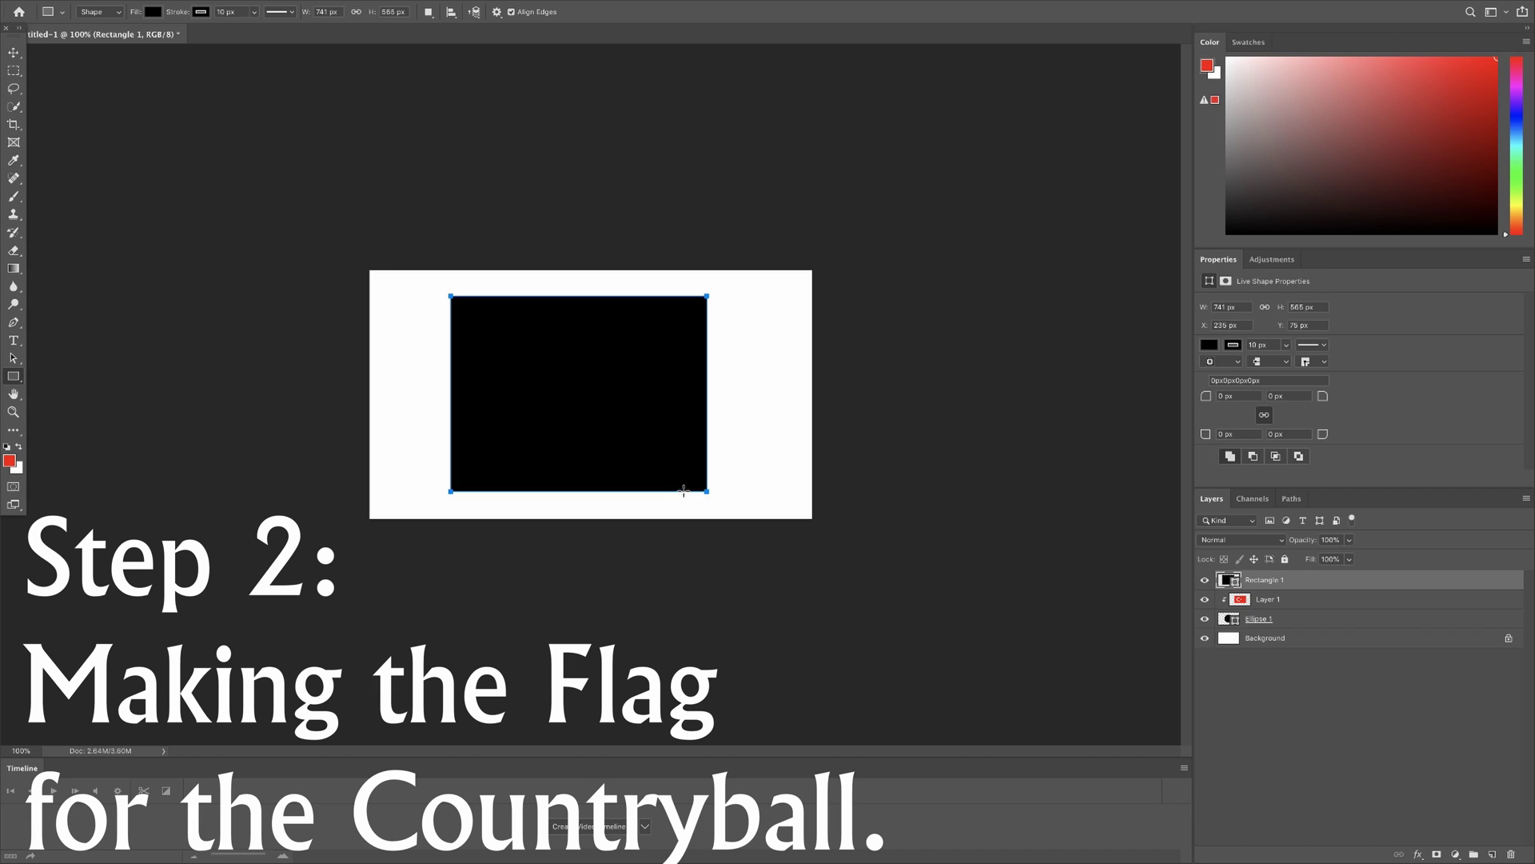
{"action": "left_click", "coordinate": [202, 13]}
{"action": "left_click", "coordinate": [140, 39]}
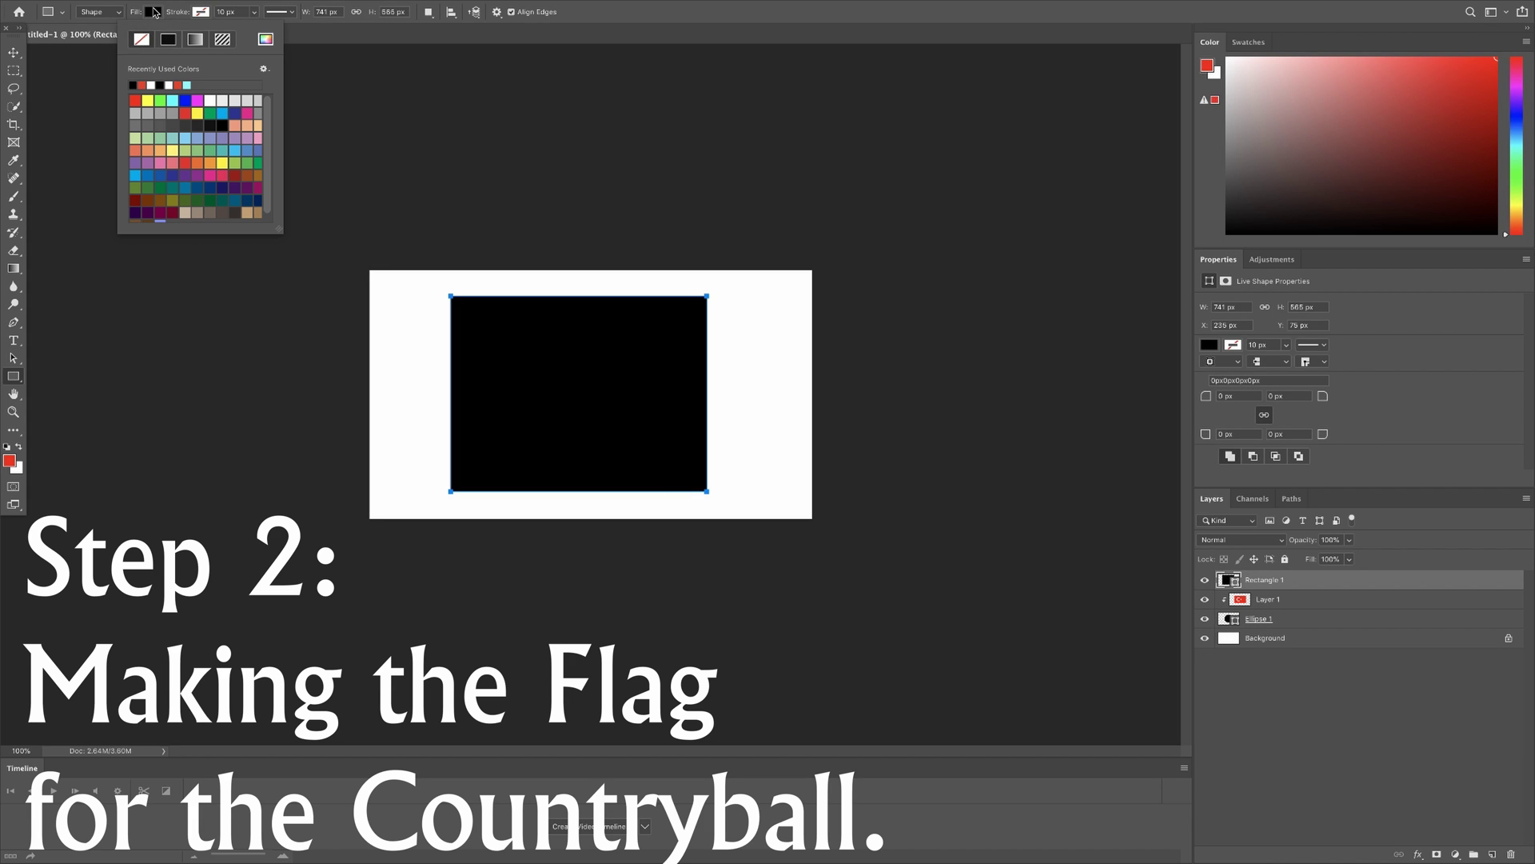
{"action": "left_click", "coordinate": [155, 12]}
{"action": "left_click", "coordinate": [136, 100]}
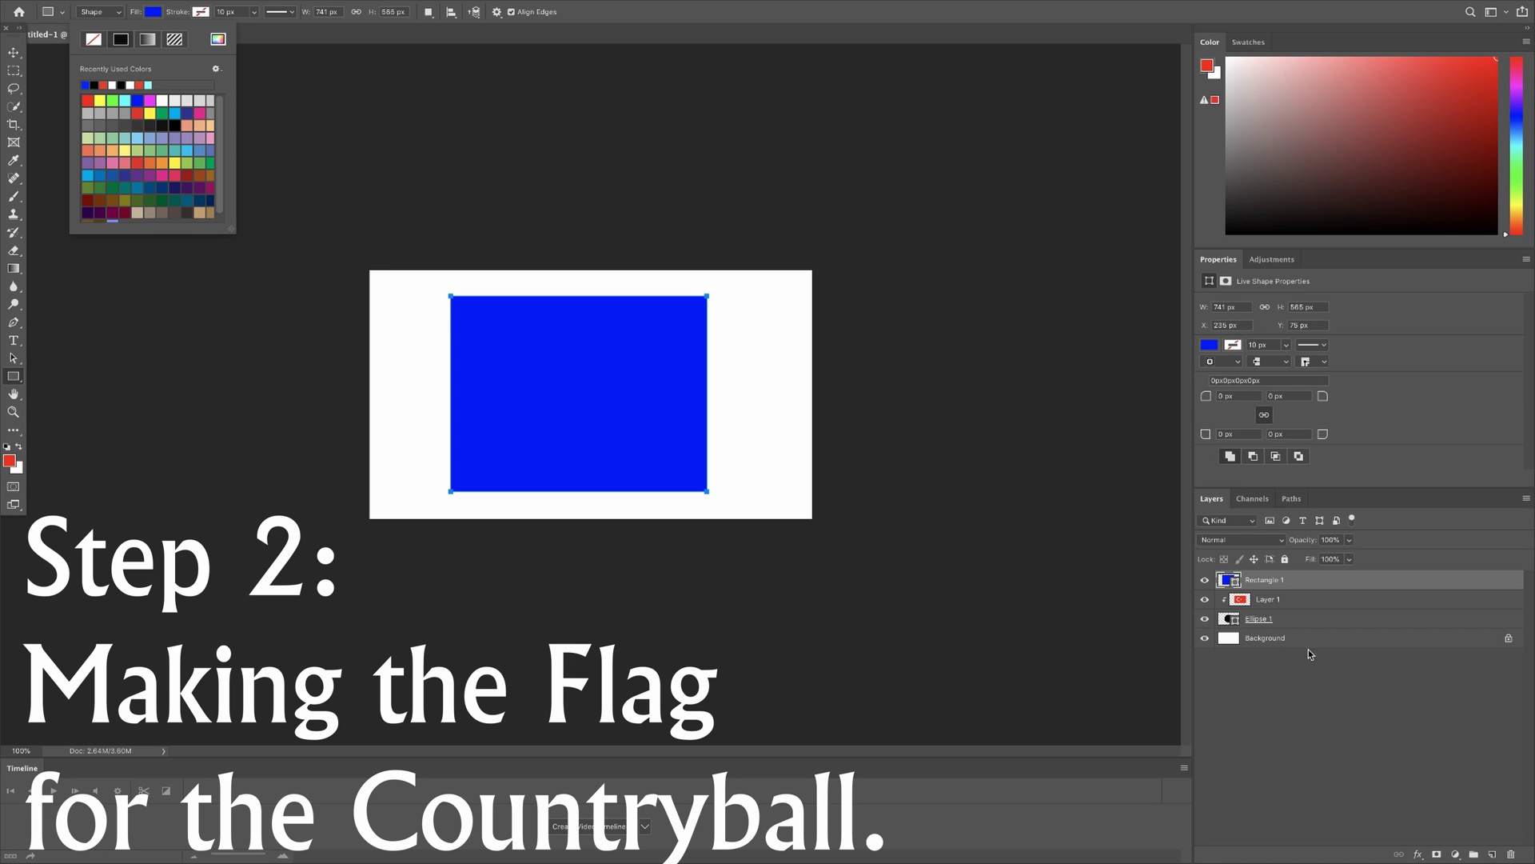
{"action": "right_click", "coordinate": [1294, 584]}
{"action": "left_click", "coordinate": [1301, 597]}
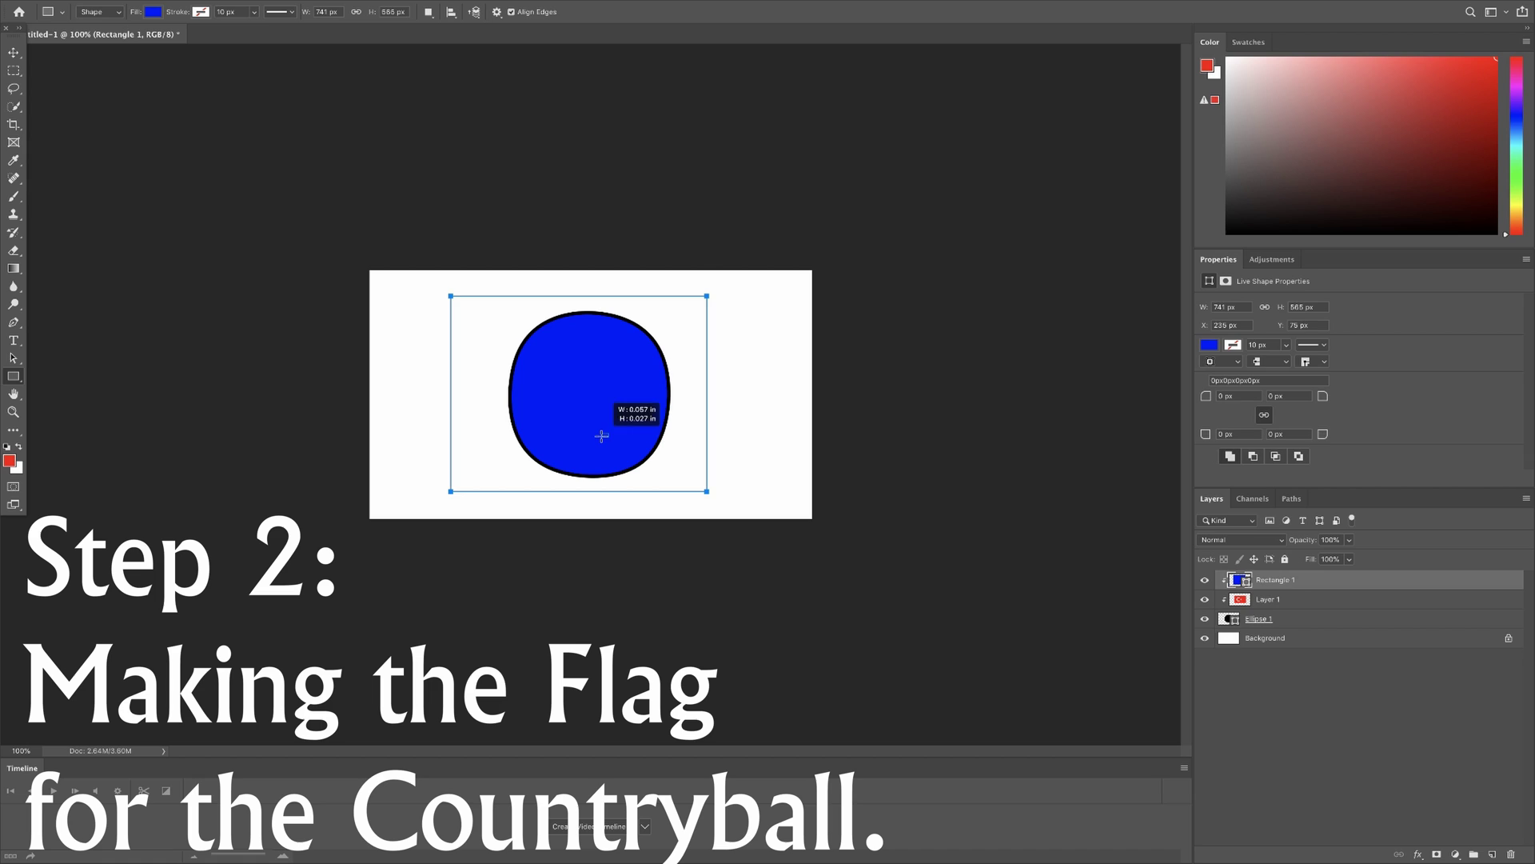
{"action": "left_click_drag", "start_coordinate": [598, 428], "coordinate": [611, 440]}
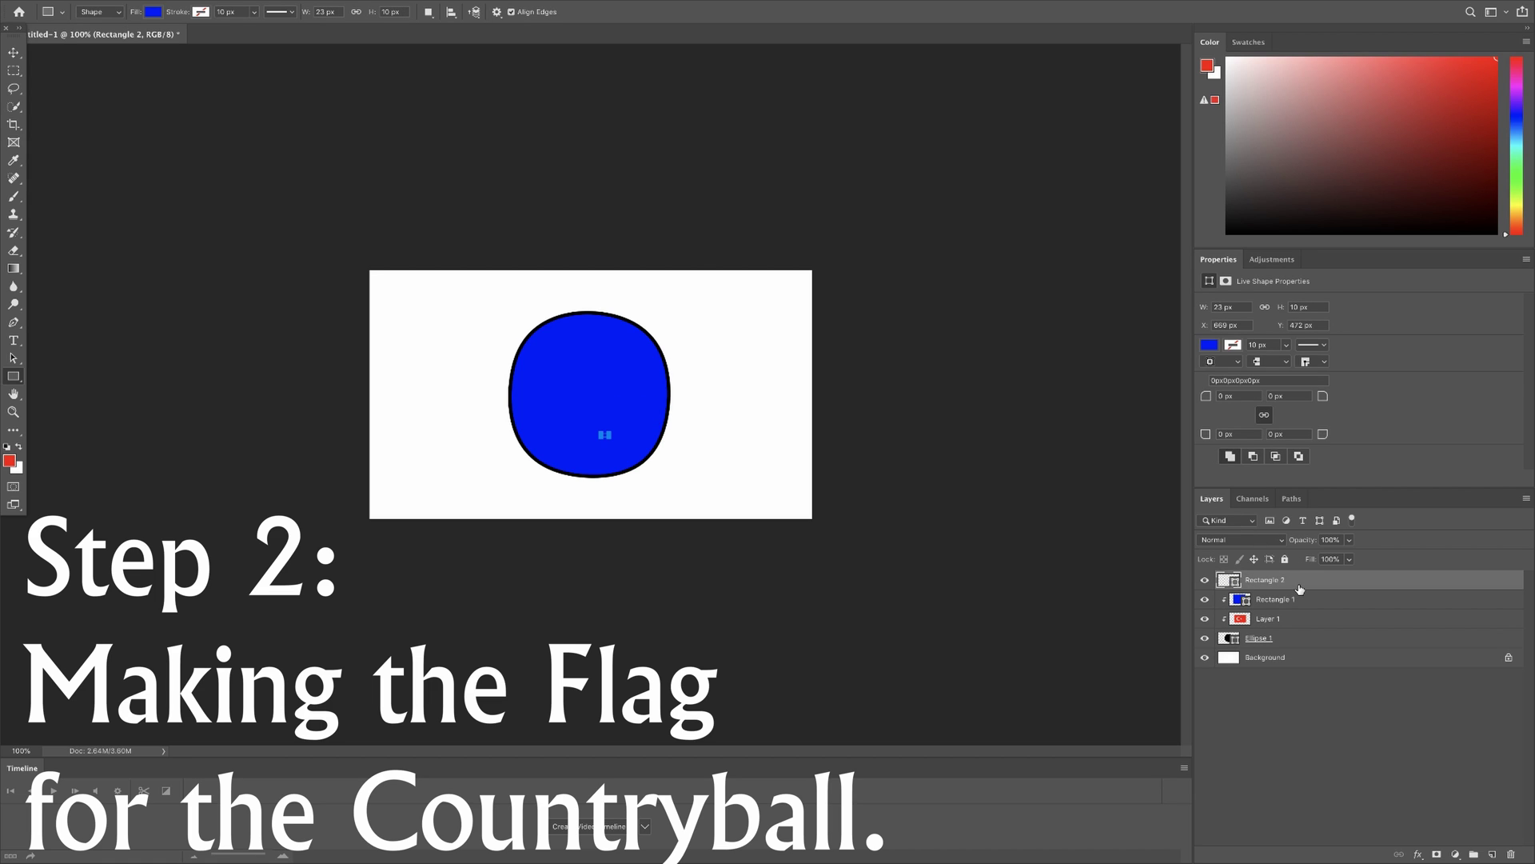
{"action": "key", "text": "Delete"}
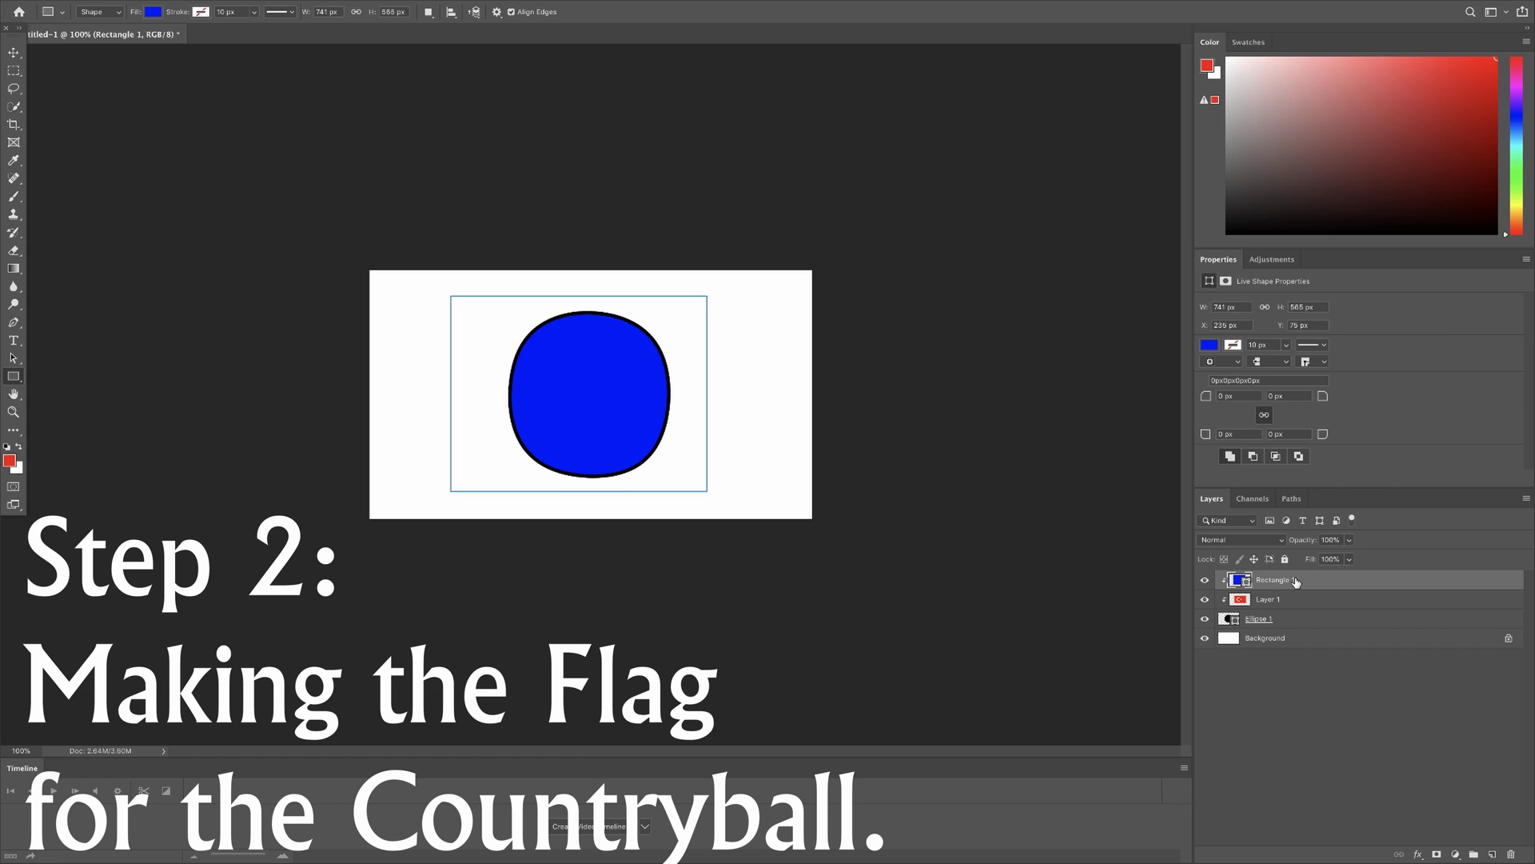
{"action": "key", "text": "Delete"}
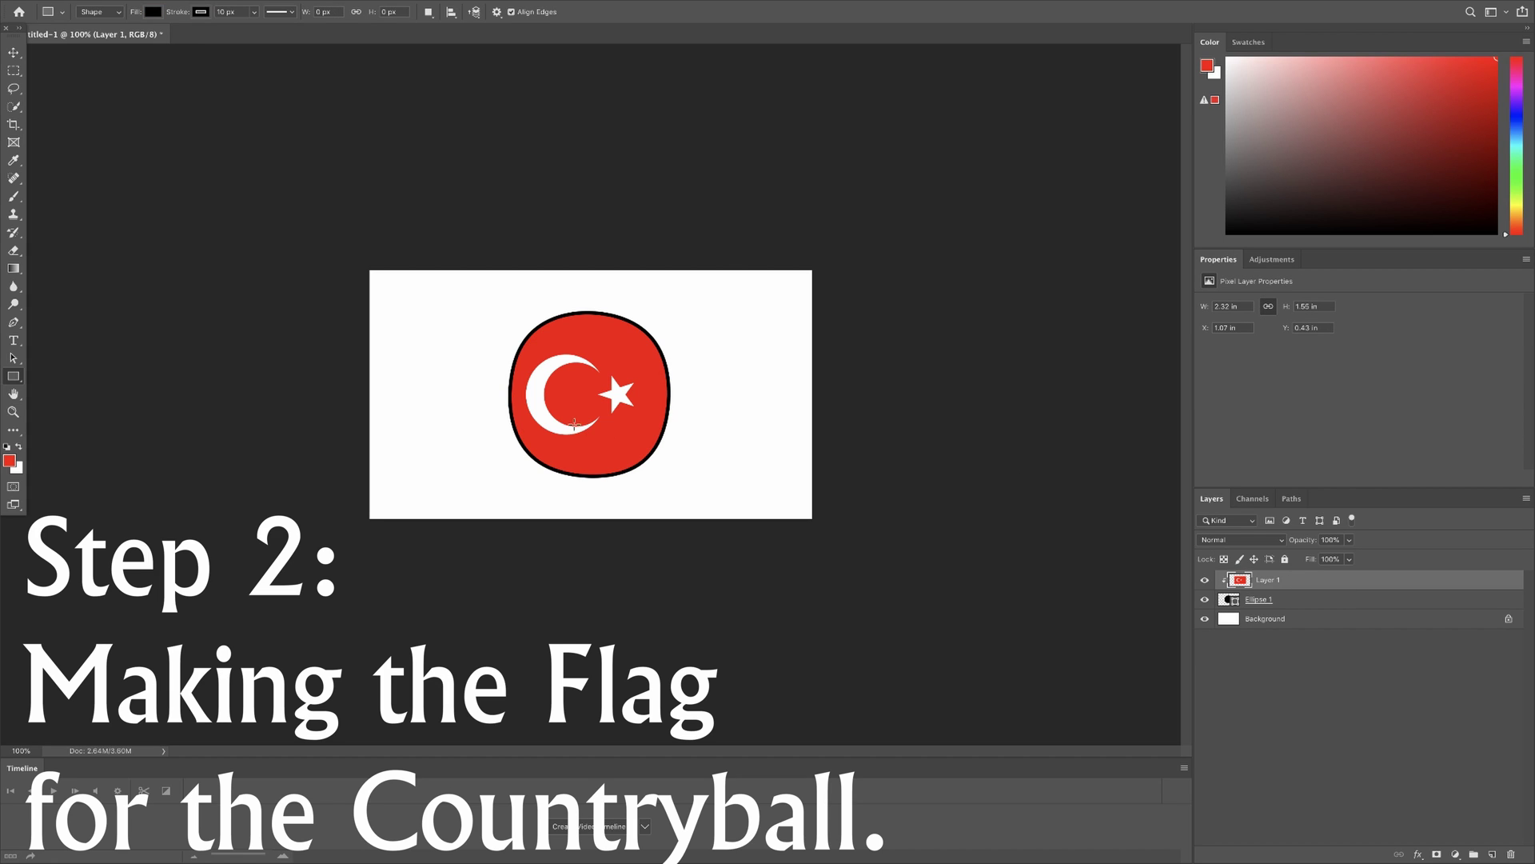
{"action": "left_click", "coordinate": [13, 54]}
{"action": "left_click_drag", "start_coordinate": [589, 364], "coordinate": [580, 363]}
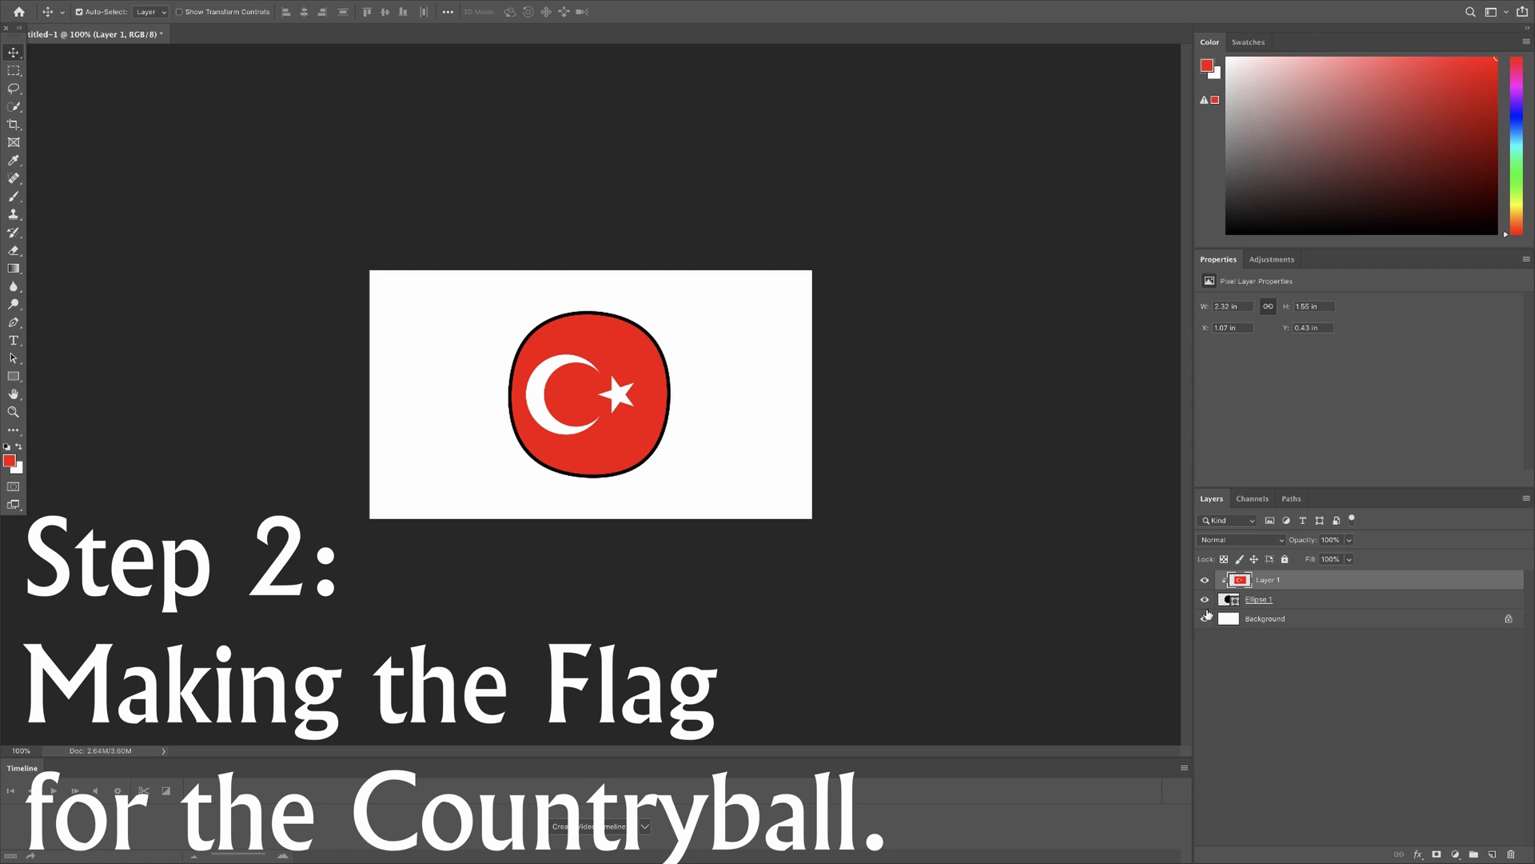
- Add an Inner Shadow to Ellipse 1 with distance 87 and size 9
{"action": "left_click", "coordinate": [1314, 607]}
{"action": "right_click", "coordinate": [1309, 600]}
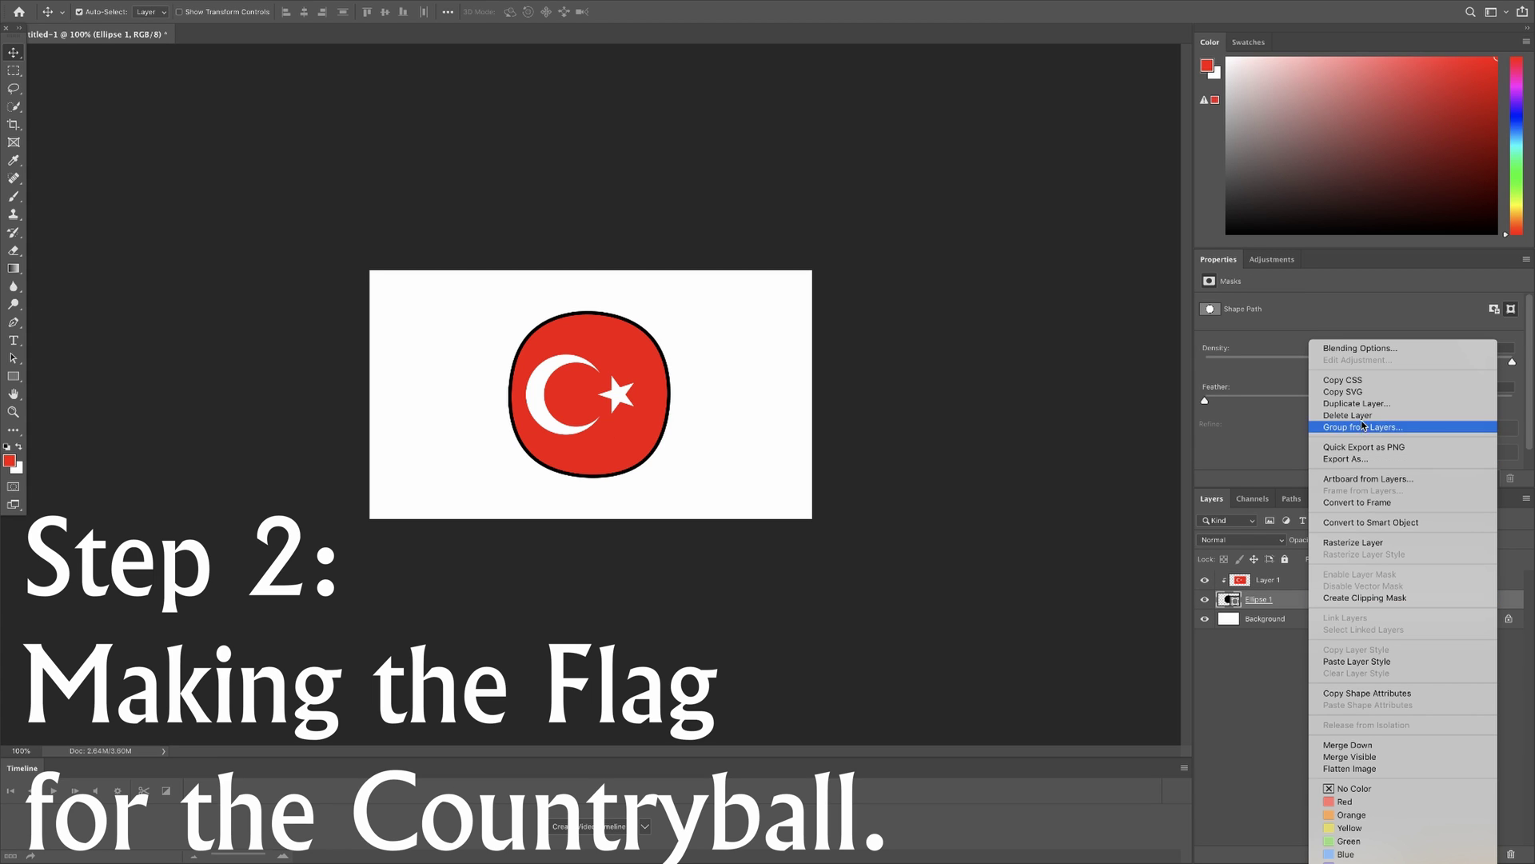
{"action": "left_click", "coordinate": [1341, 350]}
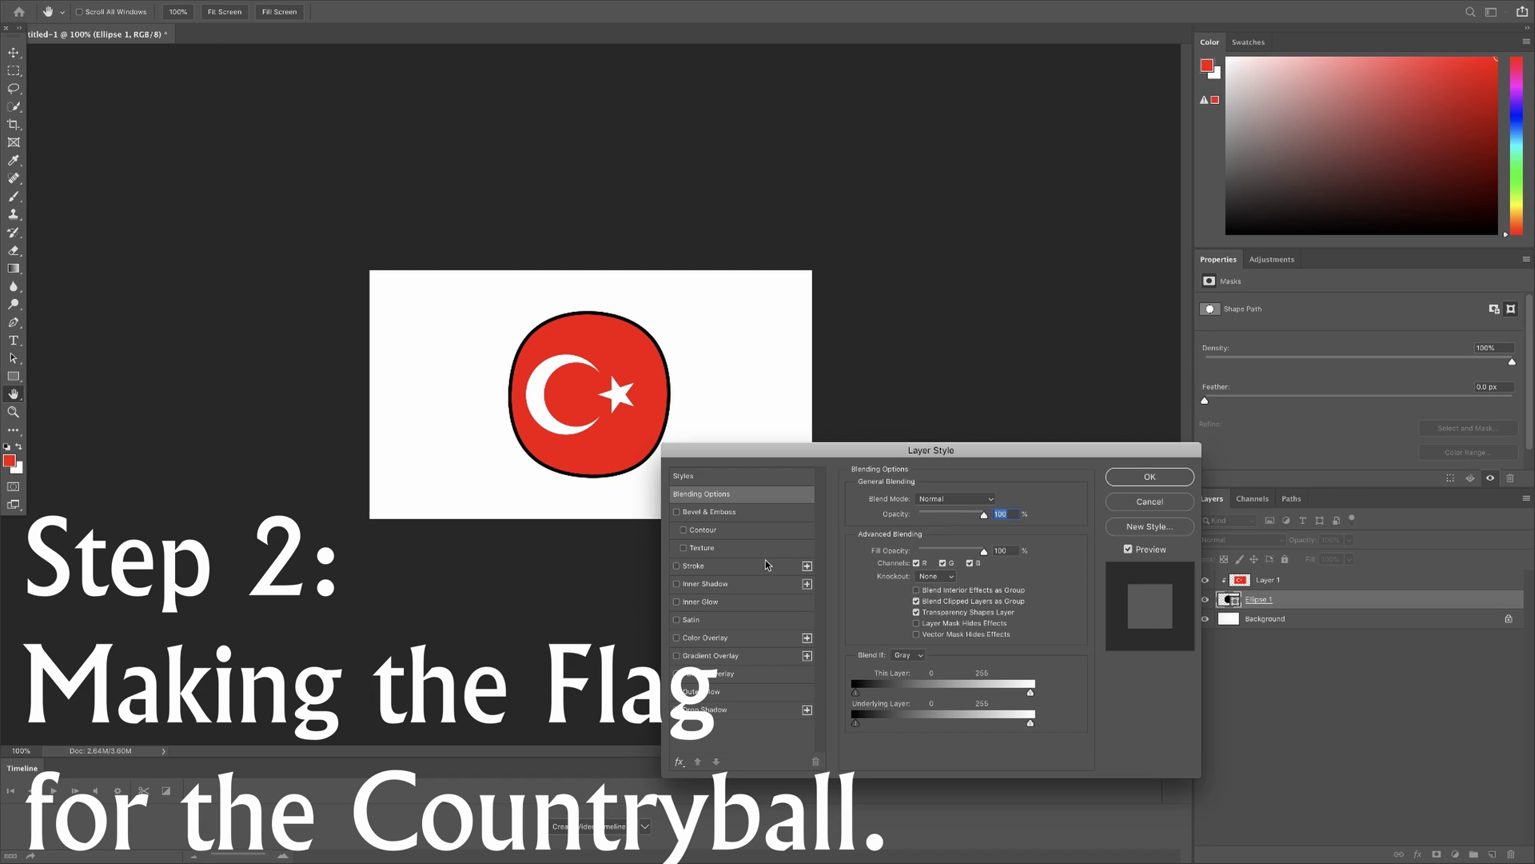
{"action": "left_click", "coordinate": [723, 584]}
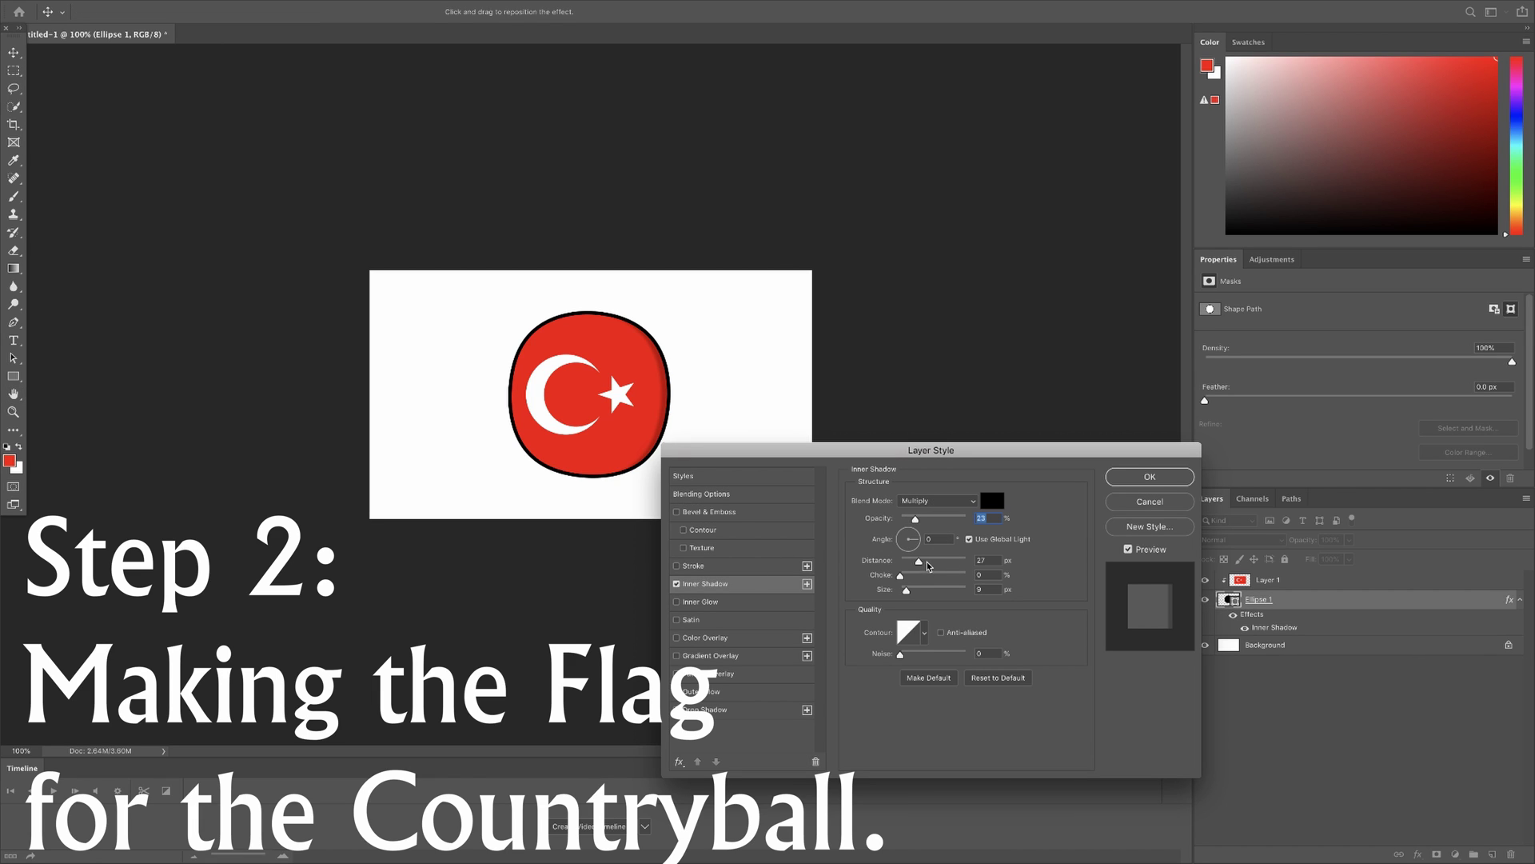
{"action": "left_click_drag", "start_coordinate": [927, 564], "coordinate": [942, 570]}
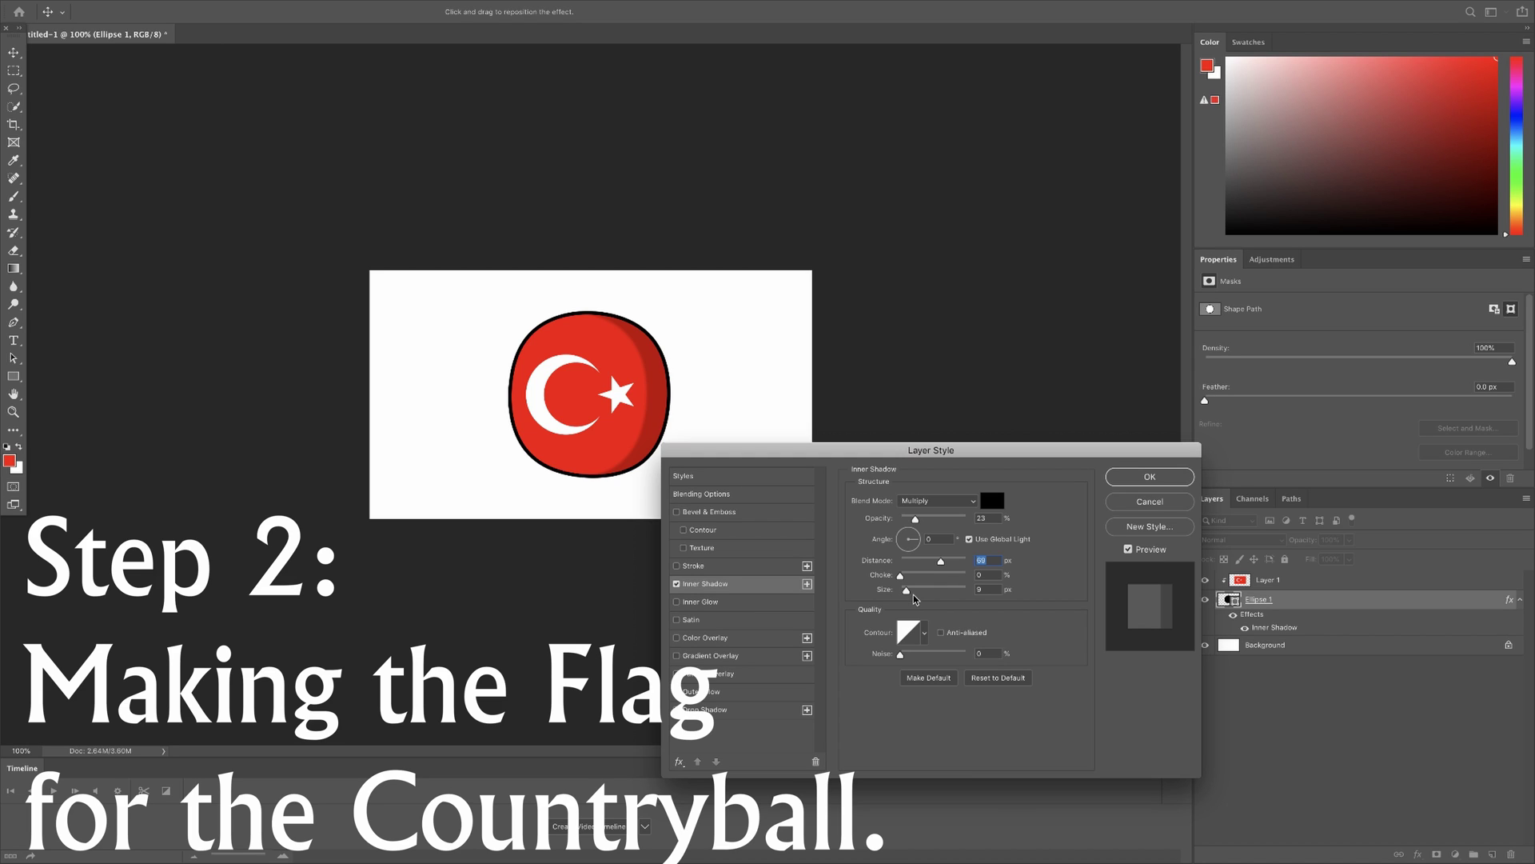
{"action": "left_click_drag", "start_coordinate": [907, 590], "coordinate": [899, 602]}
{"action": "left_click_drag", "start_coordinate": [900, 598], "coordinate": [905, 604]}
{"action": "left_click", "coordinate": [1150, 480]}
- Shift the flag's position inside the ball and deselect the layer
{"action": "left_click_drag", "start_coordinate": [643, 411], "coordinate": [692, 406]}
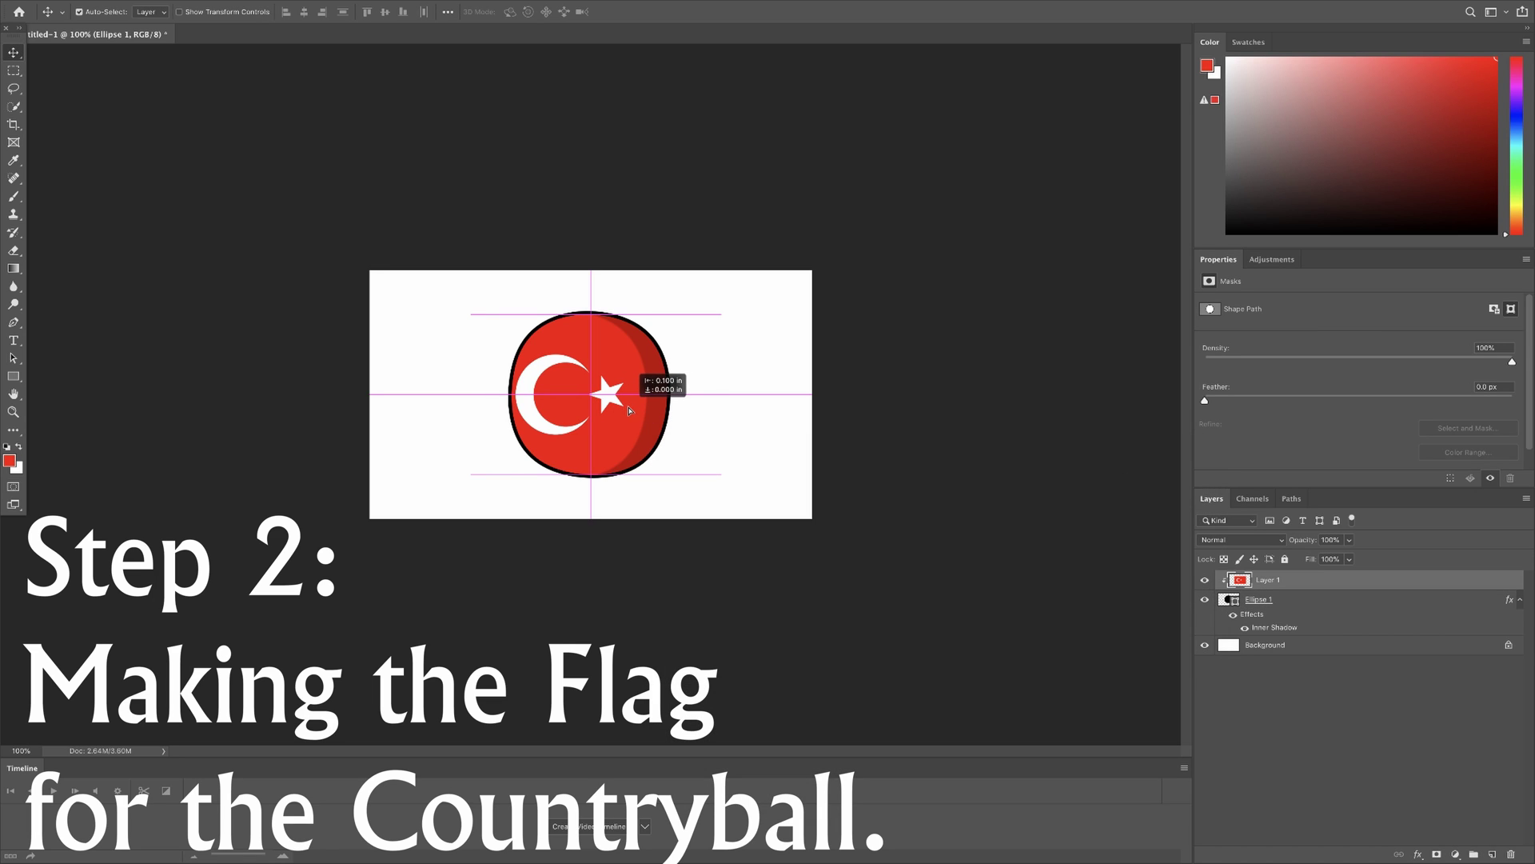
{"action": "left_click", "coordinate": [1008, 418]}
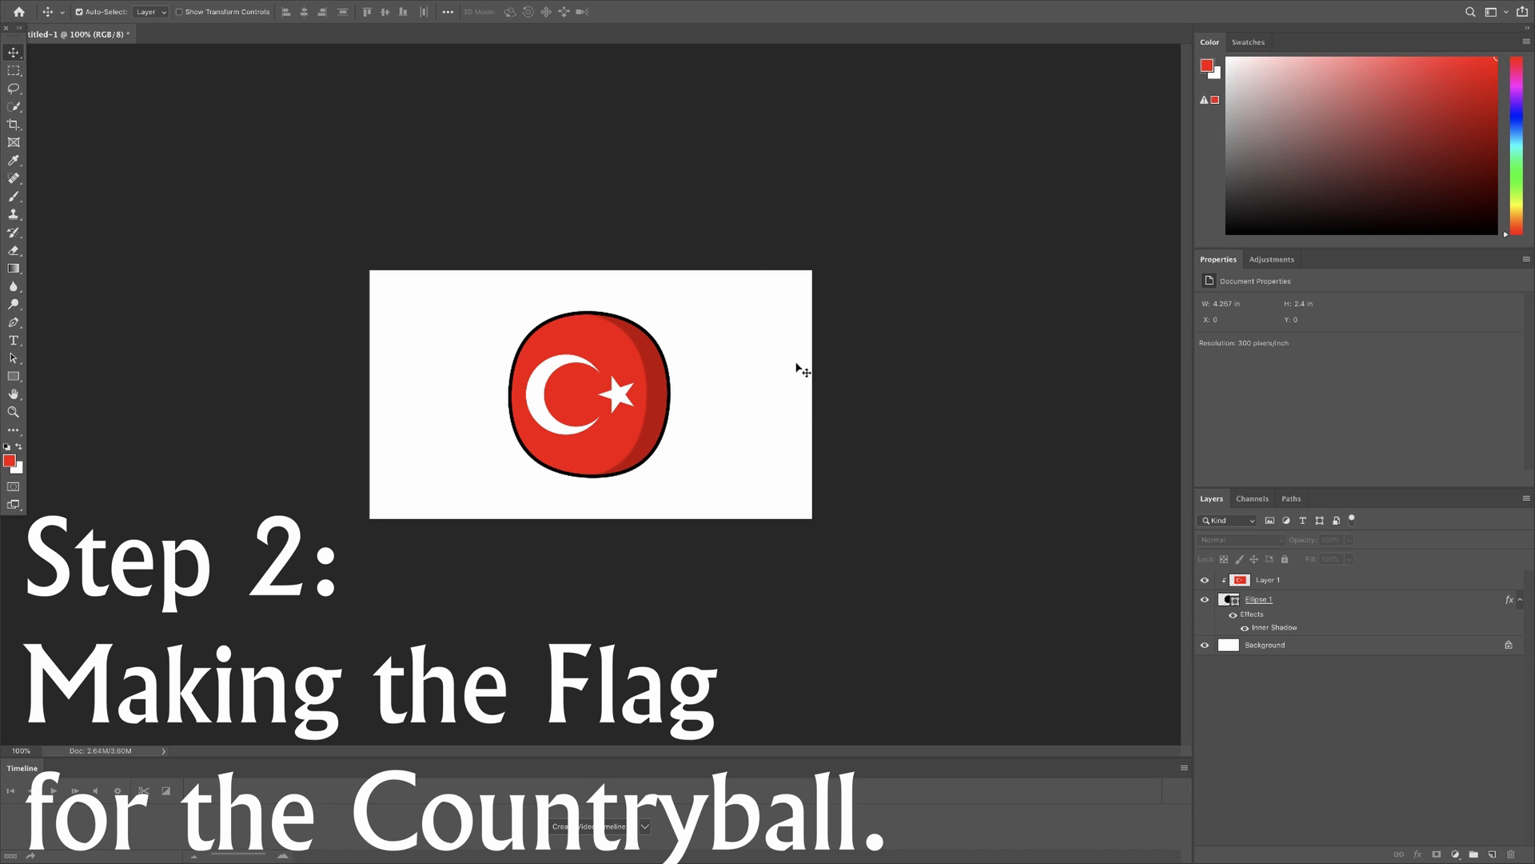
{"action": "left_click", "coordinate": [13, 376]}
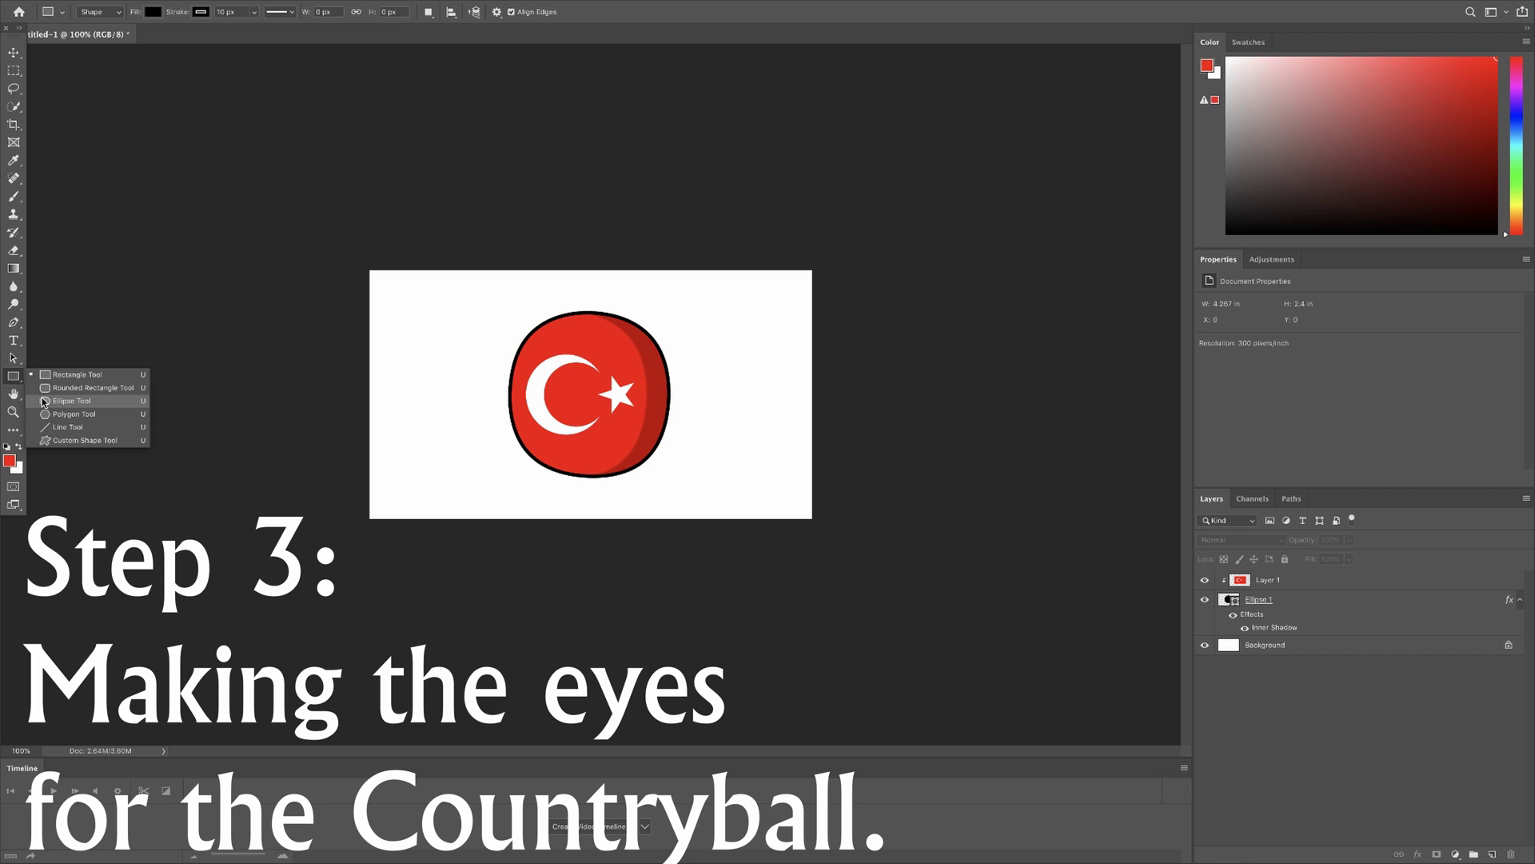
- Give the Ellipse Tool a white fill, a black stroke, and a 6 px stroke width
{"action": "left_click", "coordinate": [47, 401]}
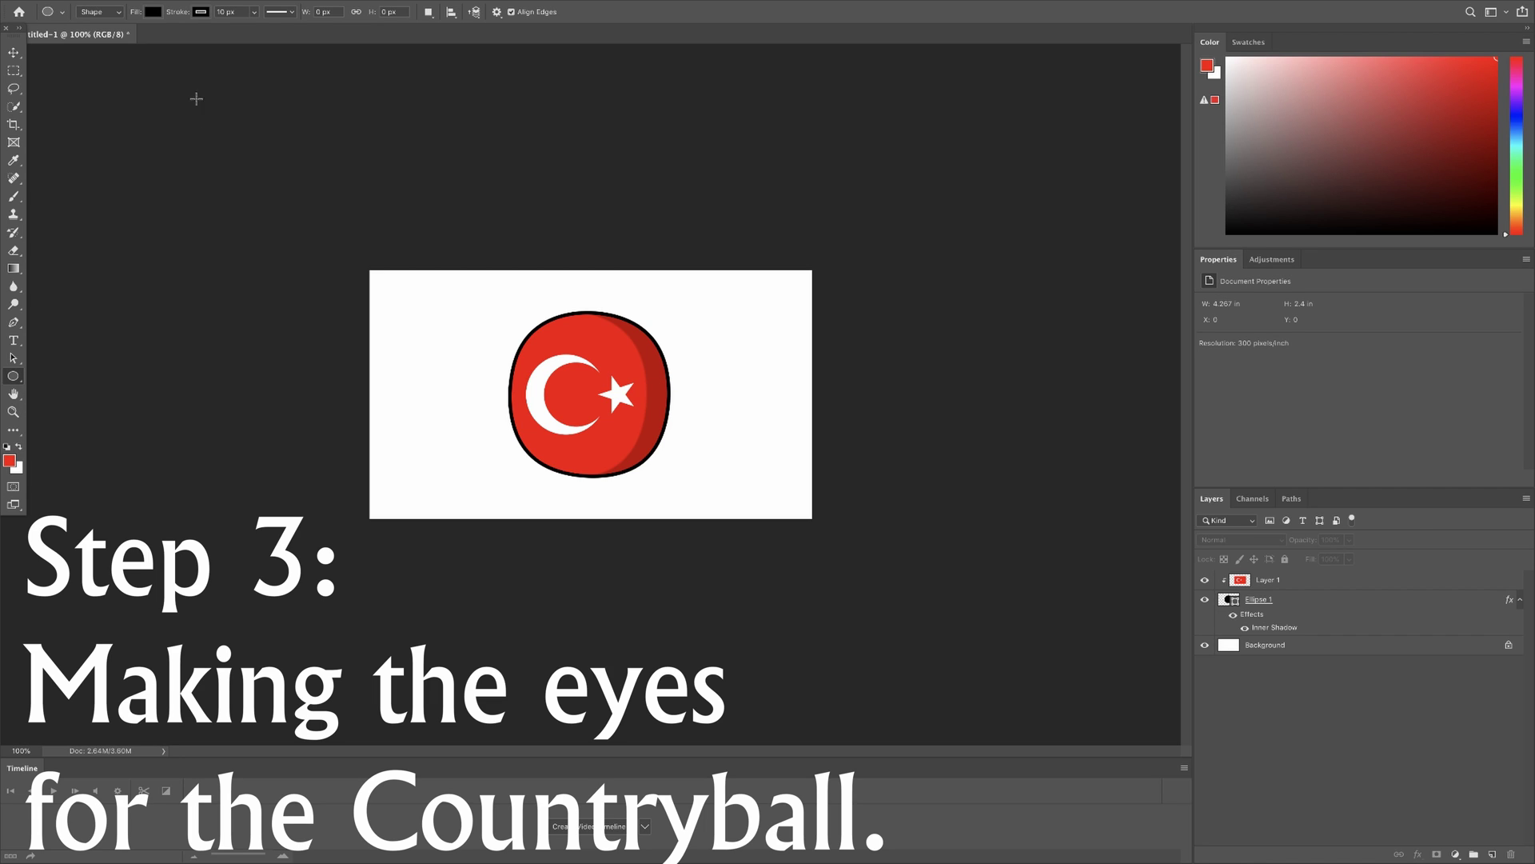
{"action": "left_click", "coordinate": [154, 13]}
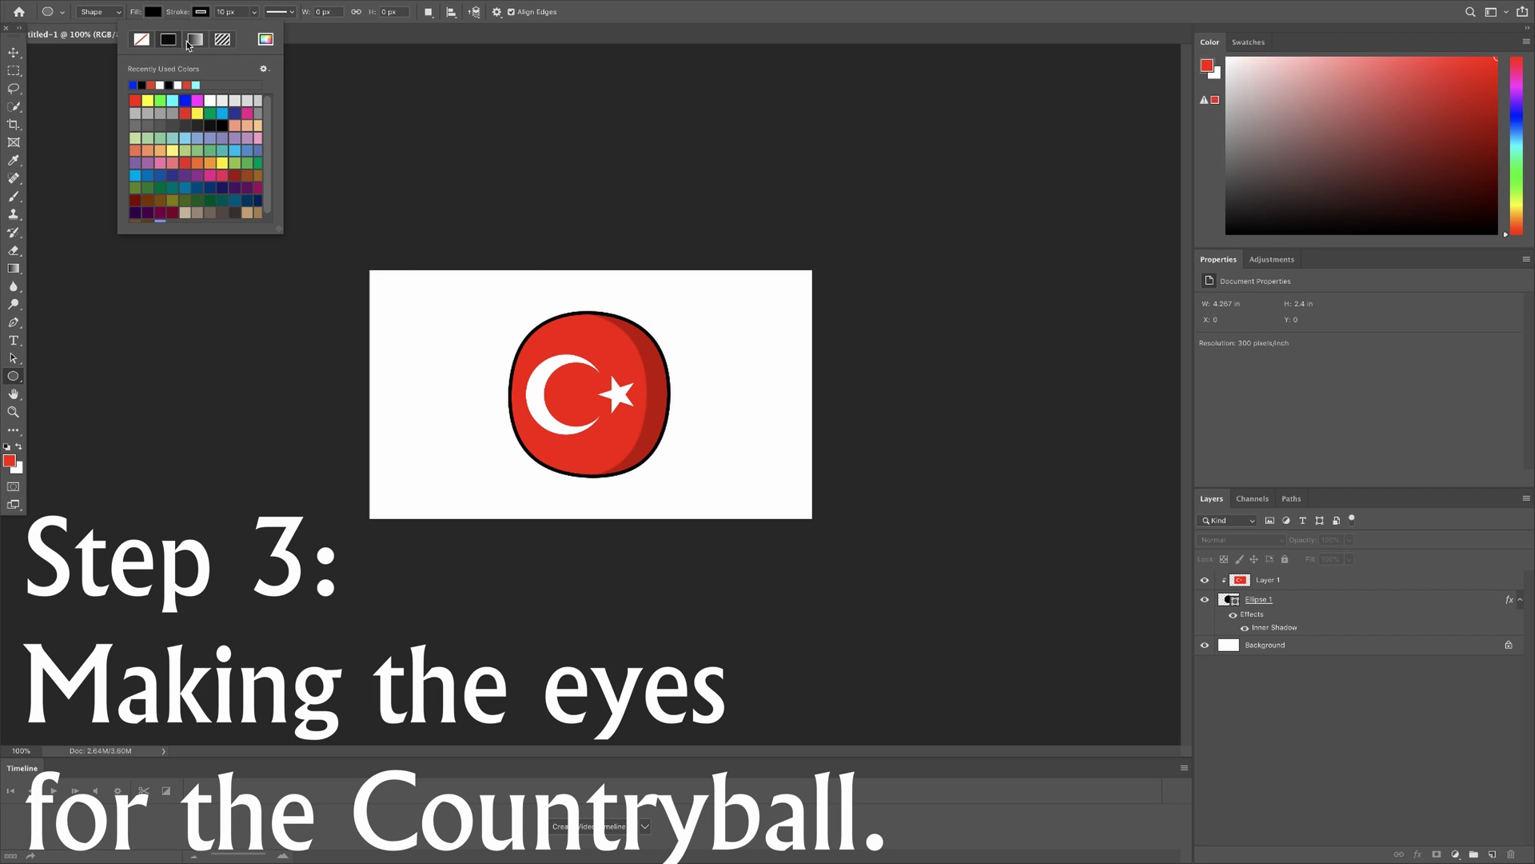
{"action": "left_click", "coordinate": [159, 84]}
{"action": "left_click", "coordinate": [225, 12]}
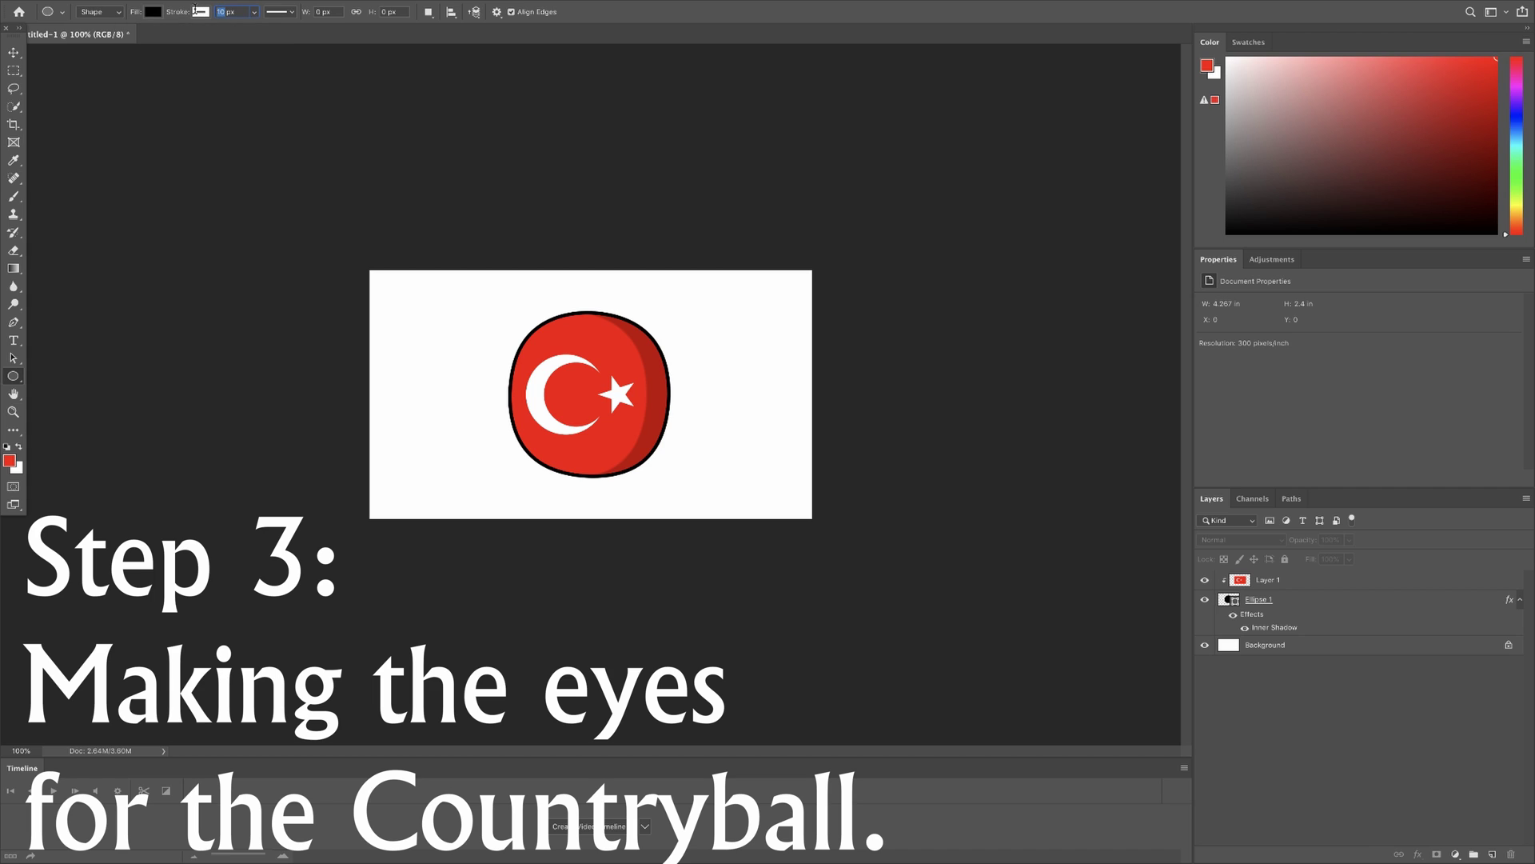
{"action": "type", "text": "6"}
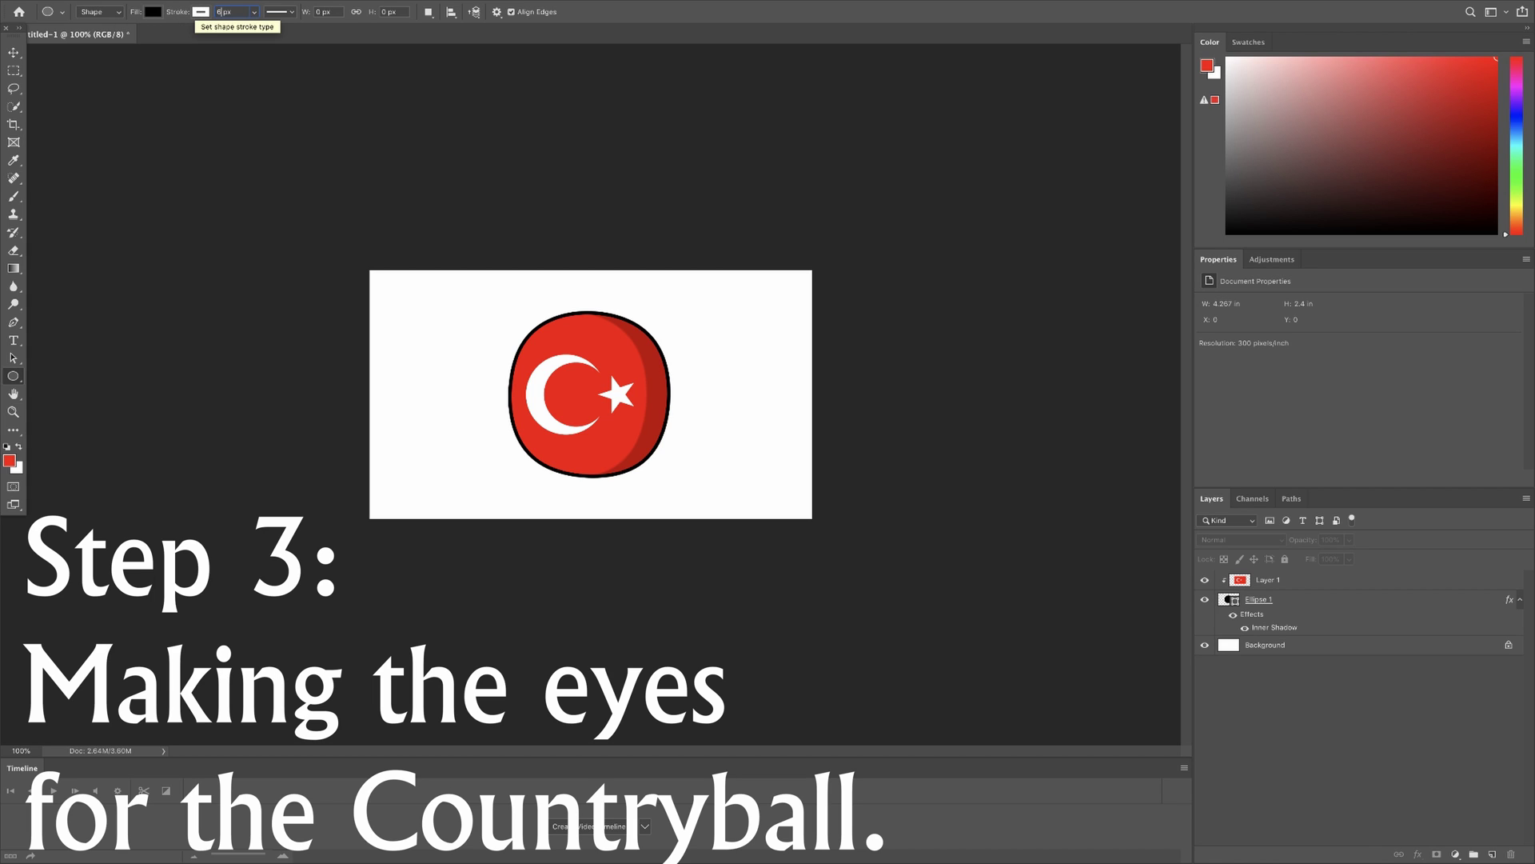
{"action": "left_click", "coordinate": [201, 11]}
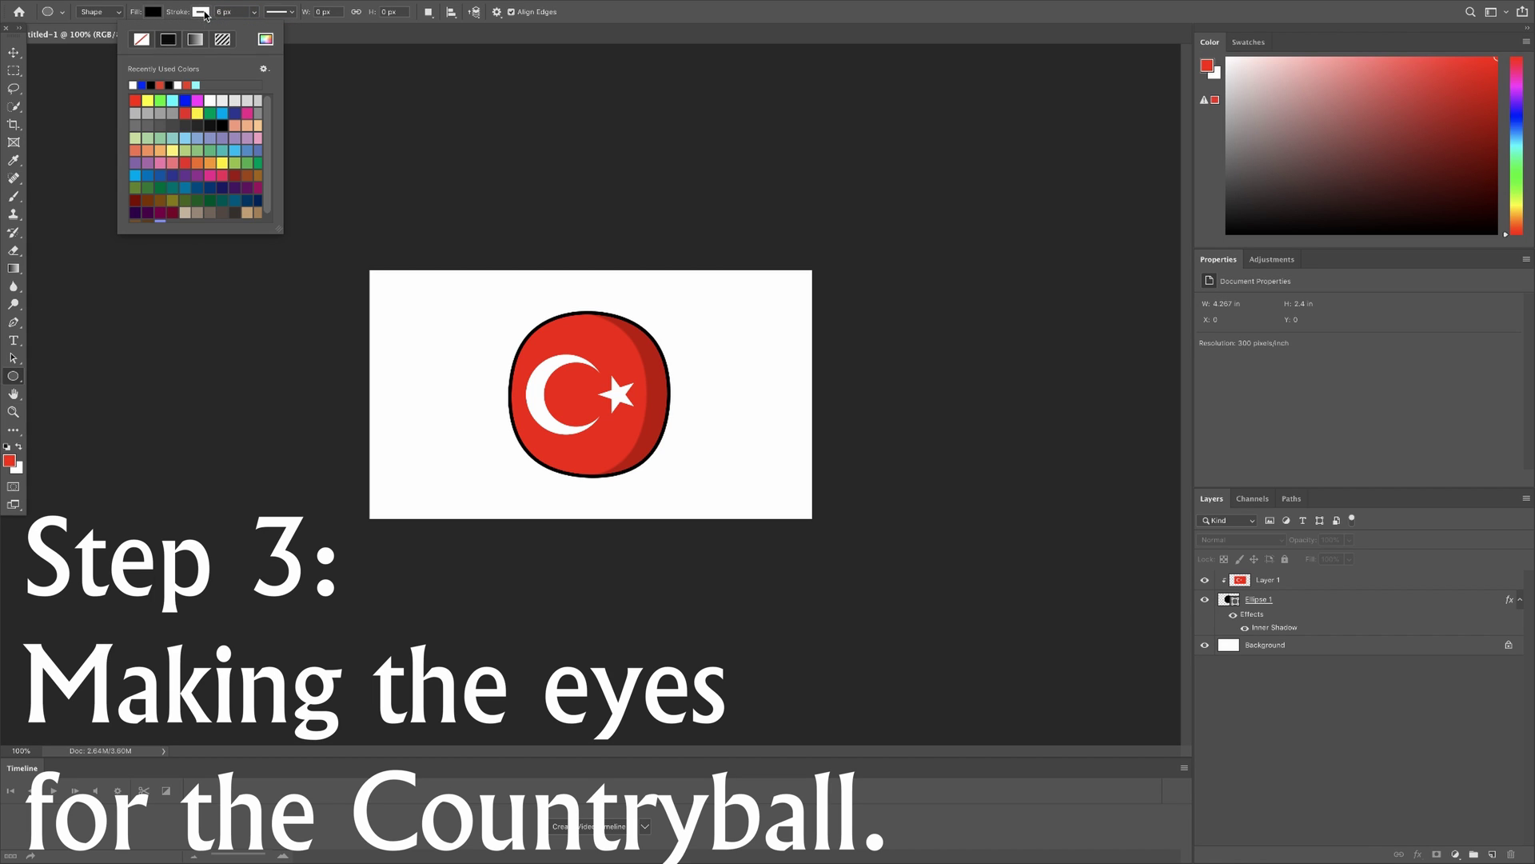
{"action": "left_click", "coordinate": [170, 85]}
{"action": "left_click", "coordinate": [158, 12]}
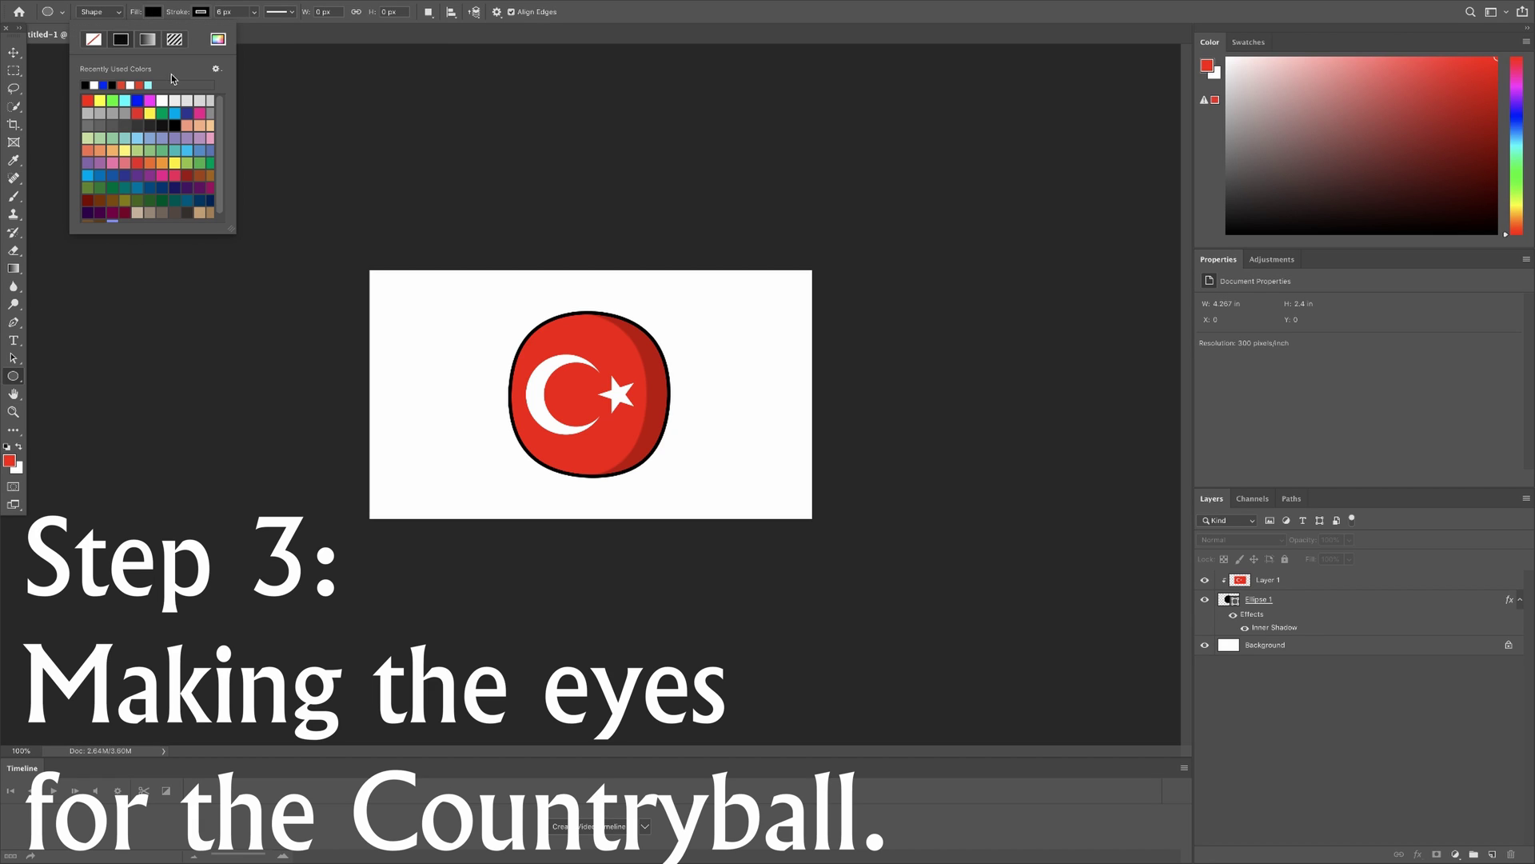
{"action": "left_click", "coordinate": [163, 99]}
{"action": "left_click", "coordinate": [145, 12]}
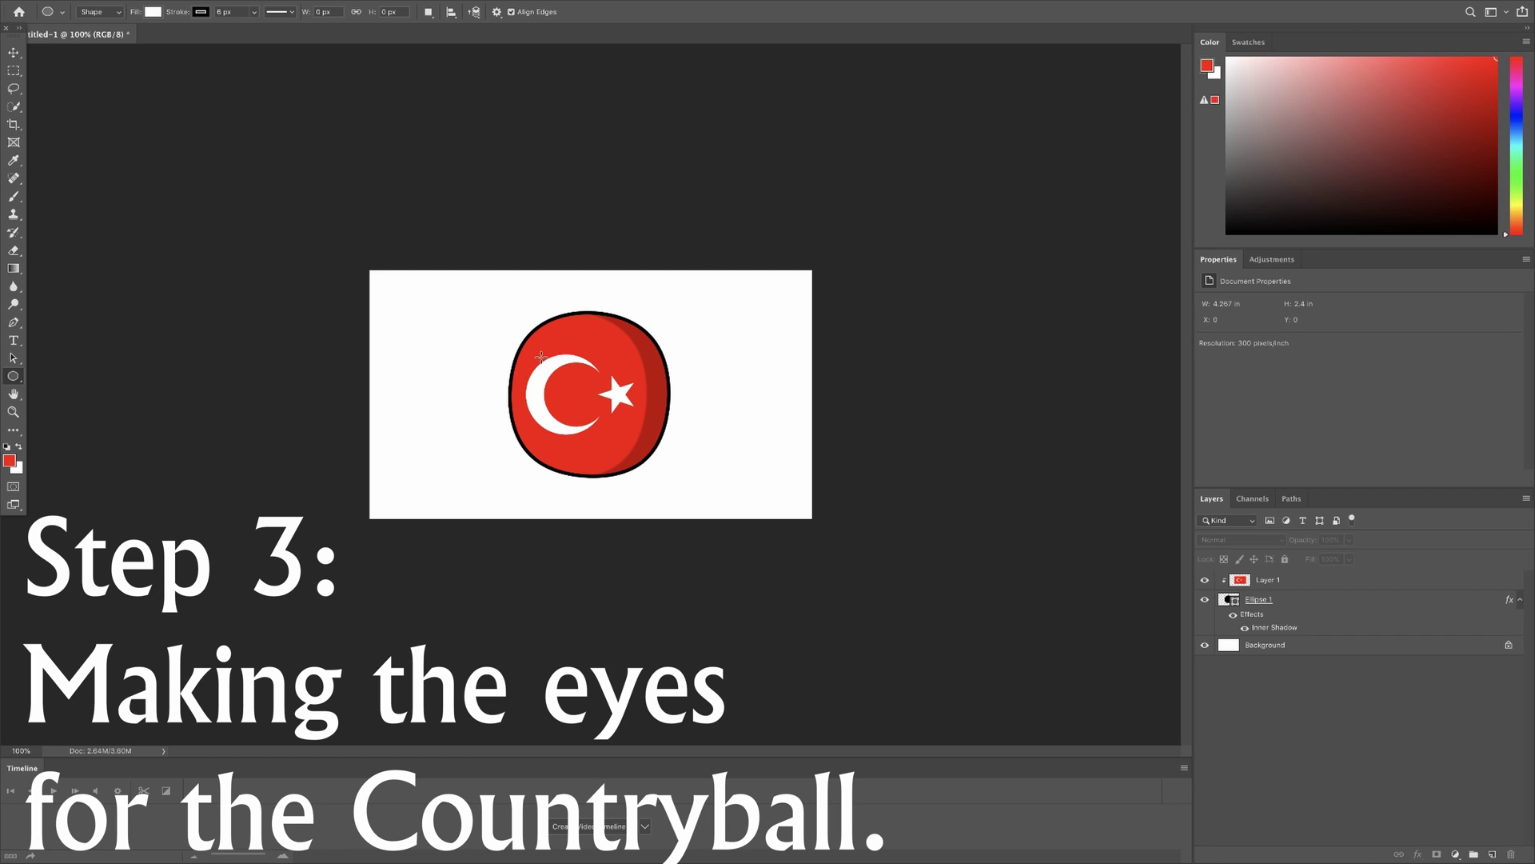
- Draw a small white eye circle over the crescent and nudge it into place
{"action": "left_click_drag", "start_coordinate": [540, 355], "coordinate": [571, 386]}
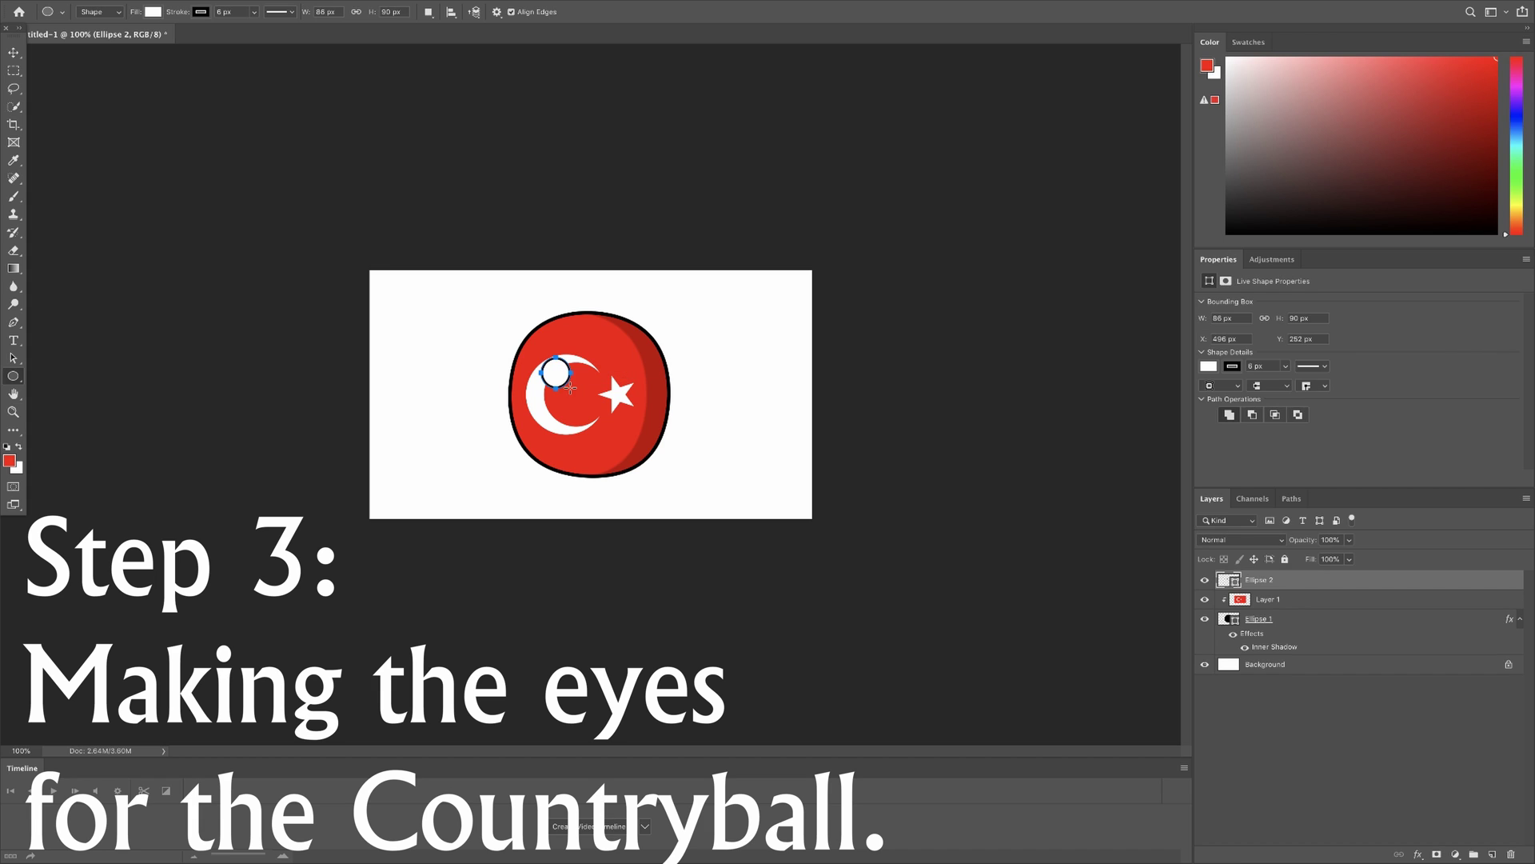
{"action": "left_click", "coordinate": [14, 52]}
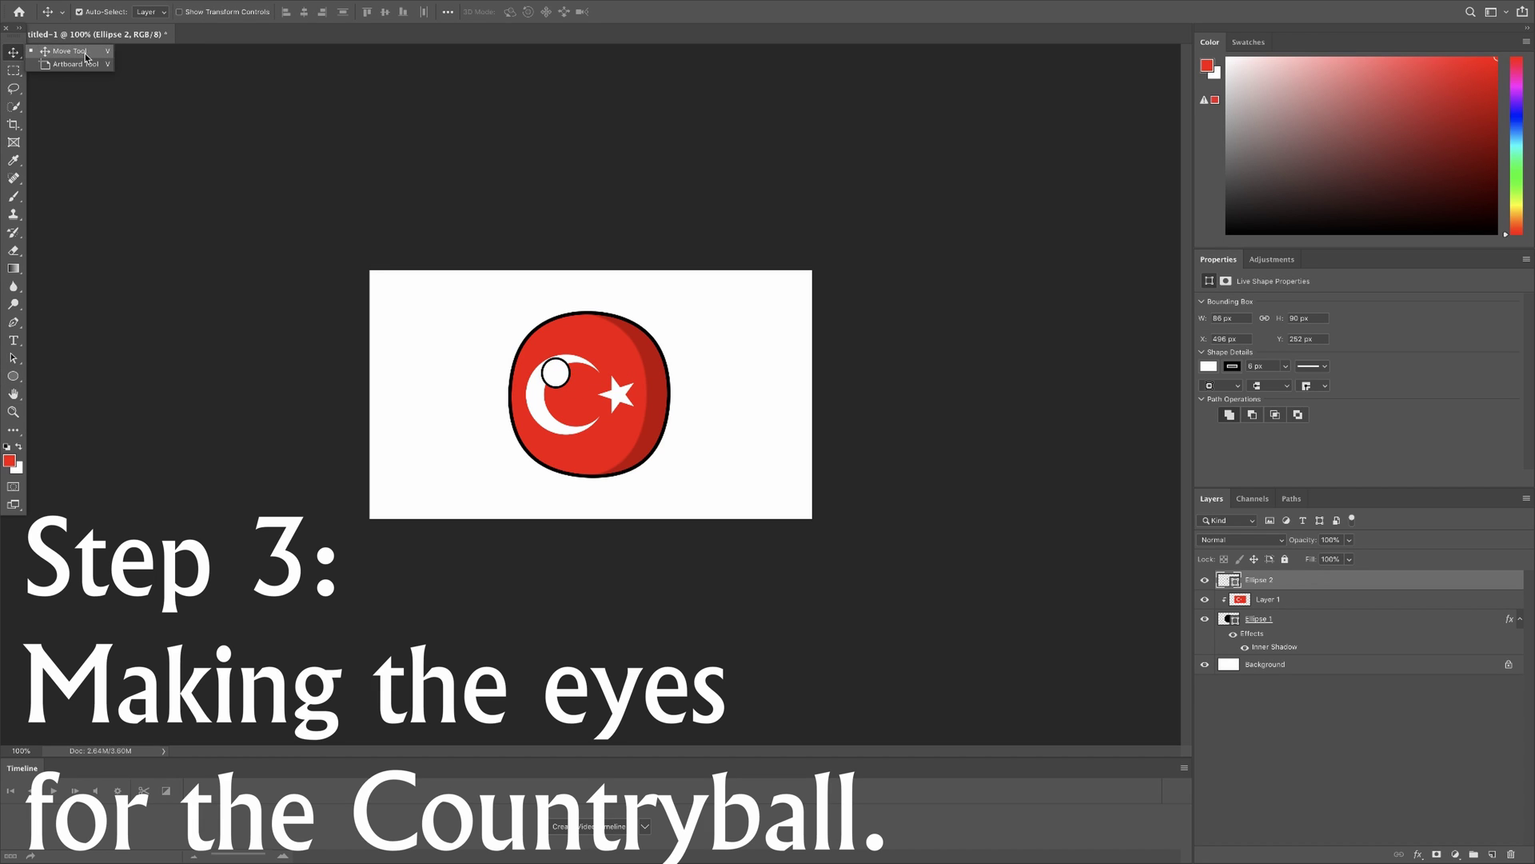
{"action": "mouse_move", "coordinate": [560, 380]}
{"action": "left_mouse_down"}
{"action": "mouse_move", "coordinate": [542, 367]}
{"action": "mouse_move", "coordinate": [557, 380]}
{"action": "left_mouse_up"}
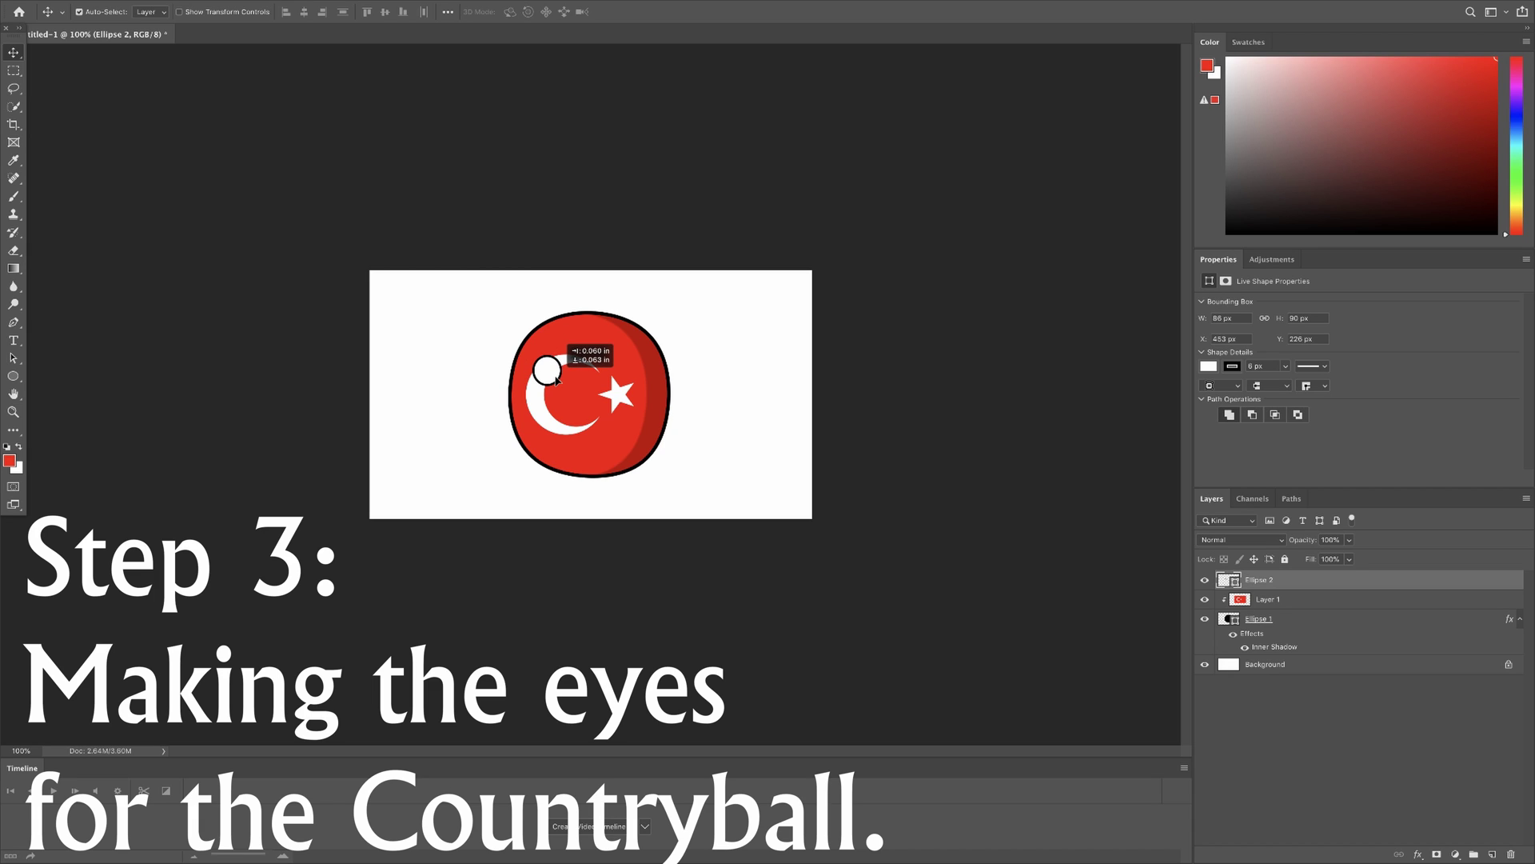
{"action": "left_click_drag", "start_coordinate": [557, 381], "coordinate": [557, 381]}
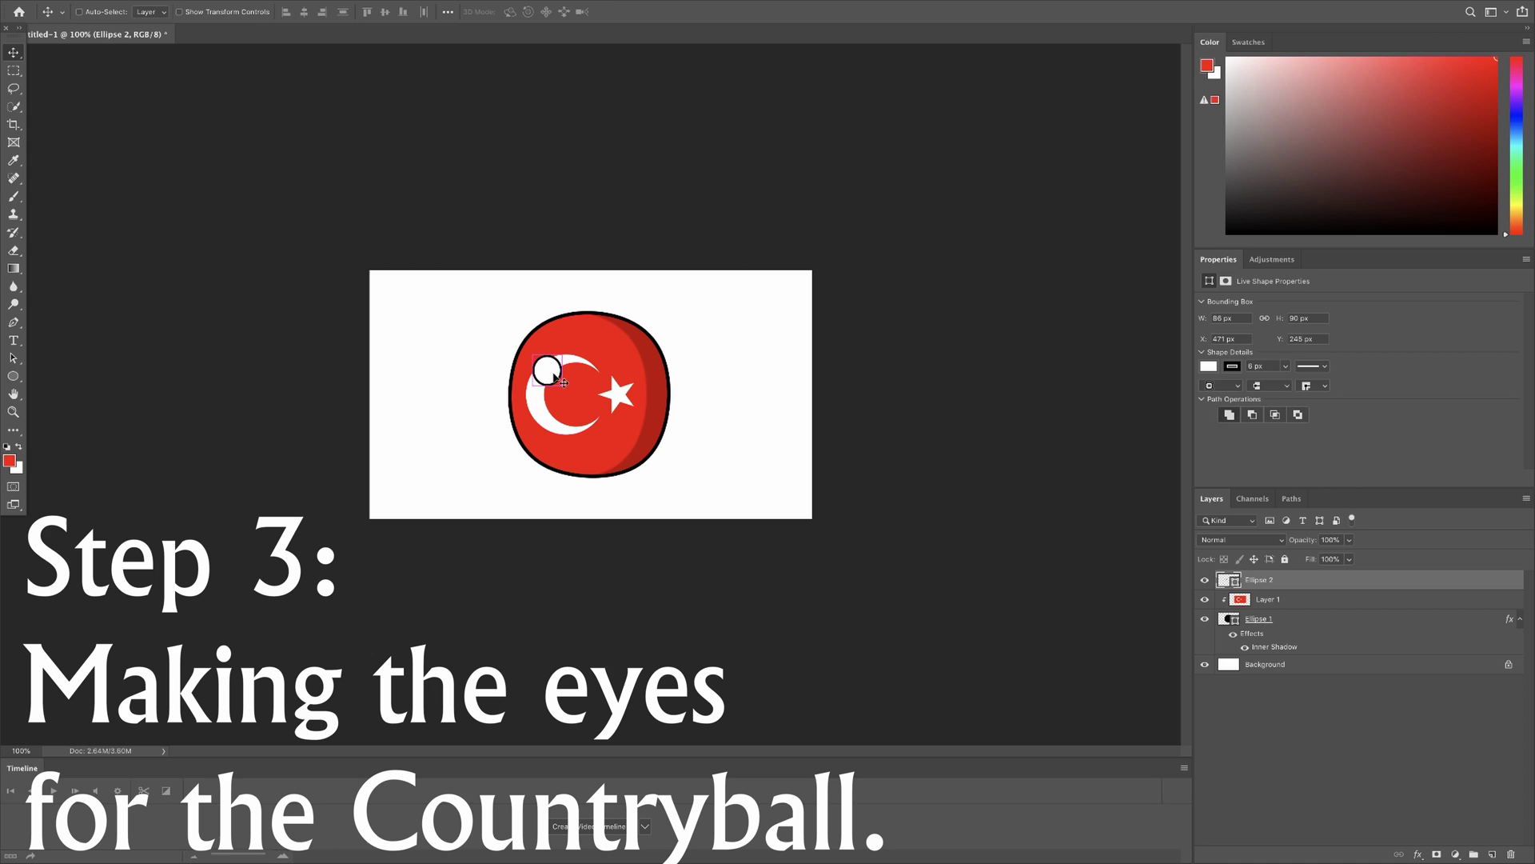
{"action": "key", "text": "ctrl+t"}
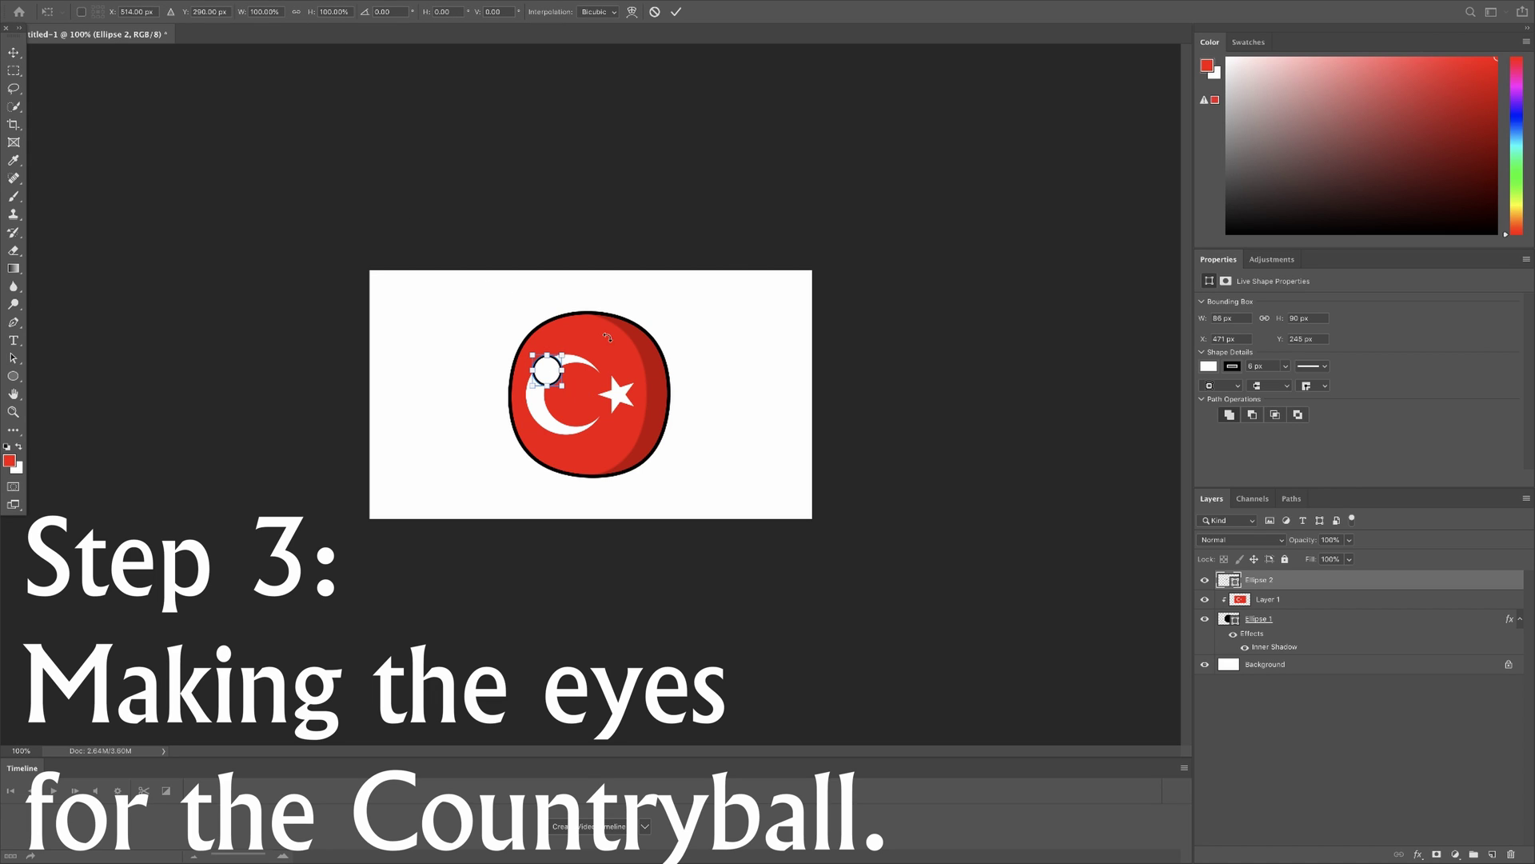
{"action": "key", "text": "Return"}
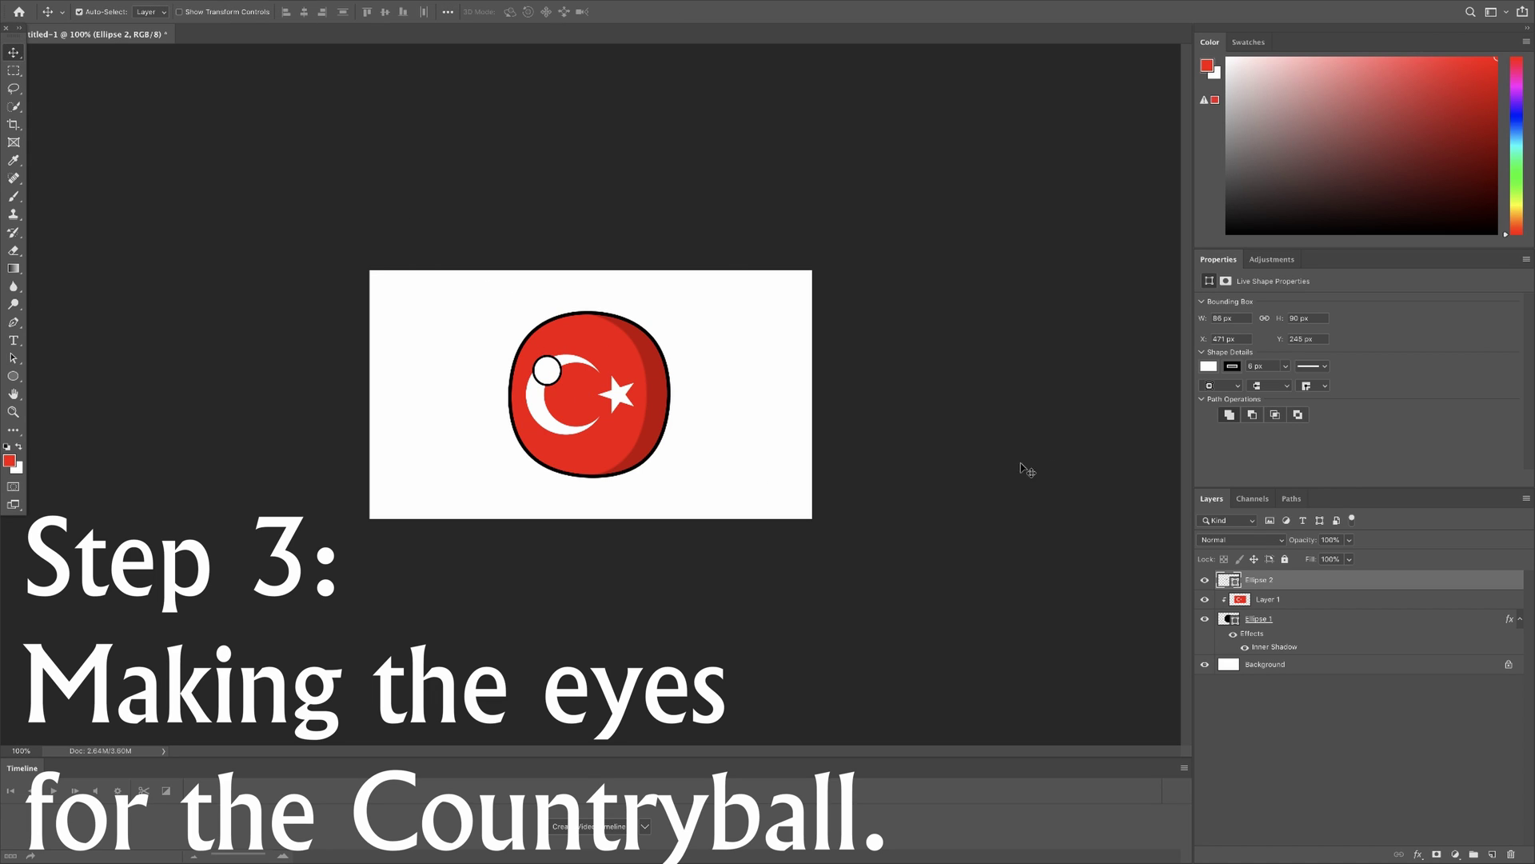
- Change the eye's outline width to 5 px
{"action": "right_click", "coordinate": [14, 375]}
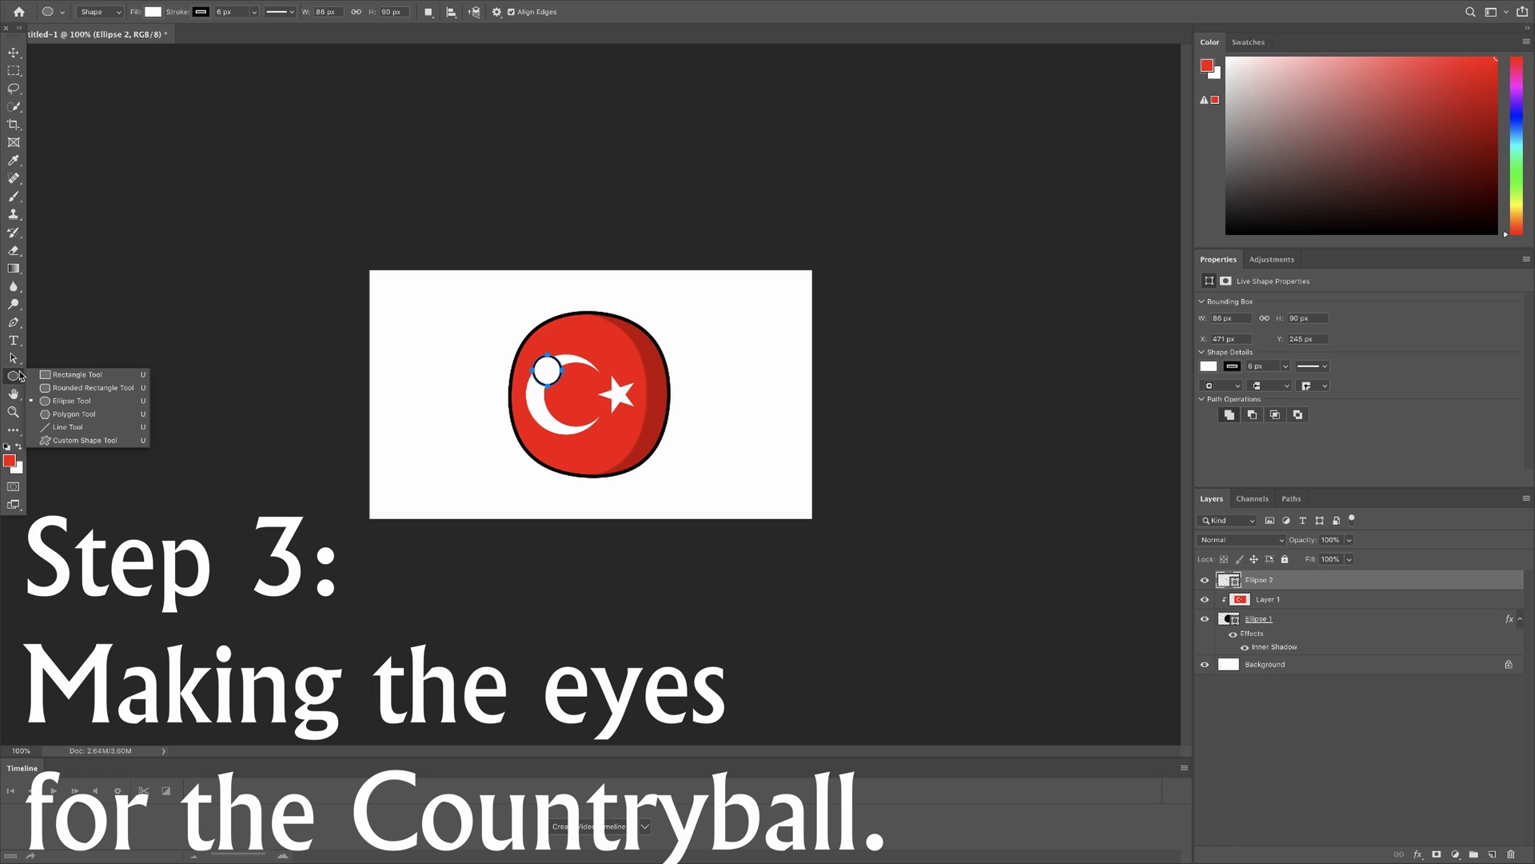
{"action": "left_click", "coordinate": [223, 11]}
{"action": "type", "text": "6"}
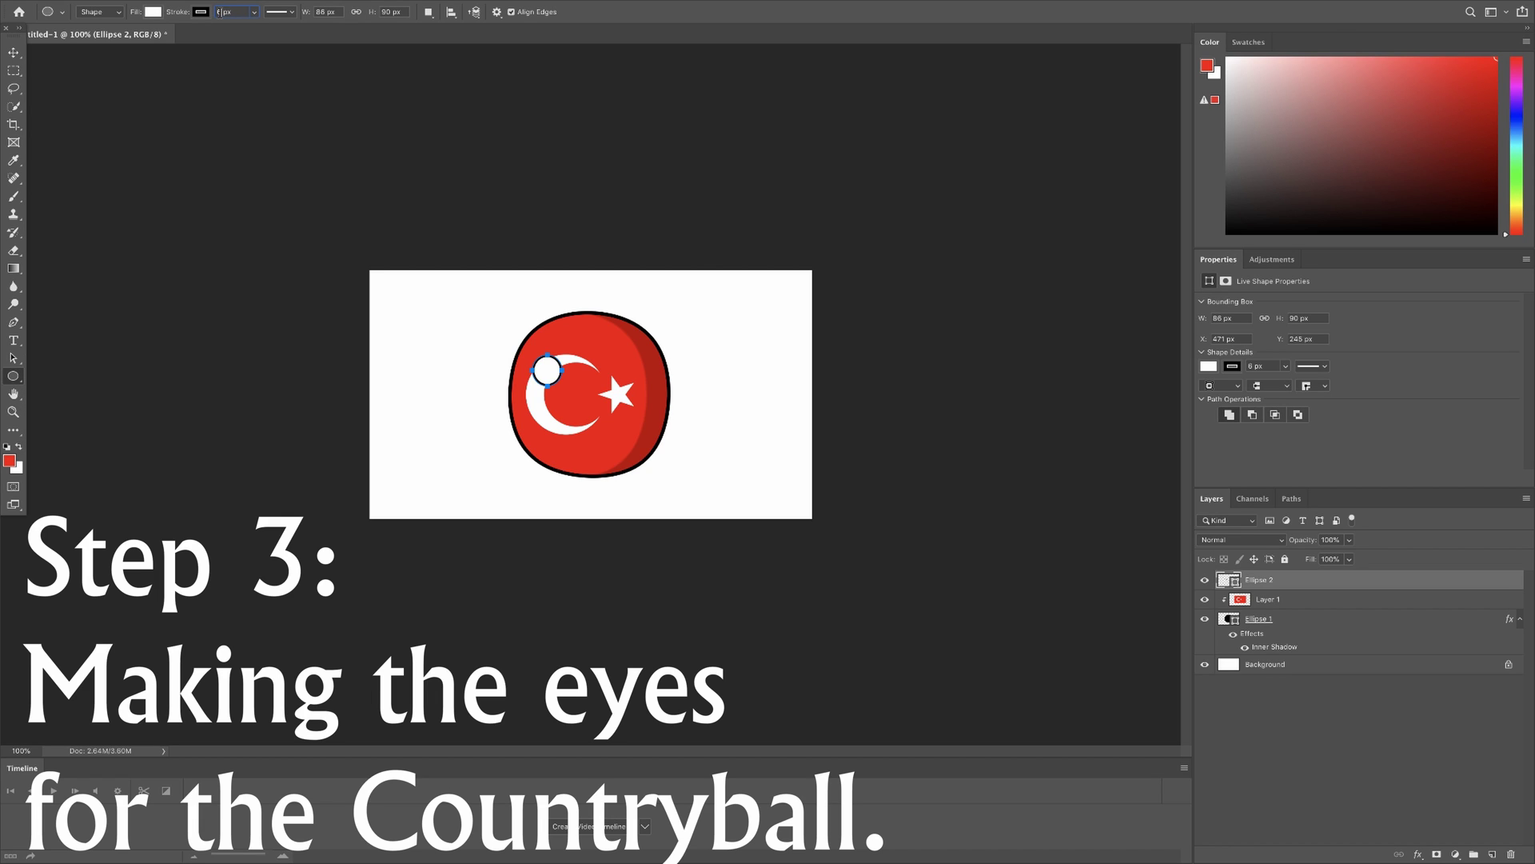
{"action": "type", "text": "4"}
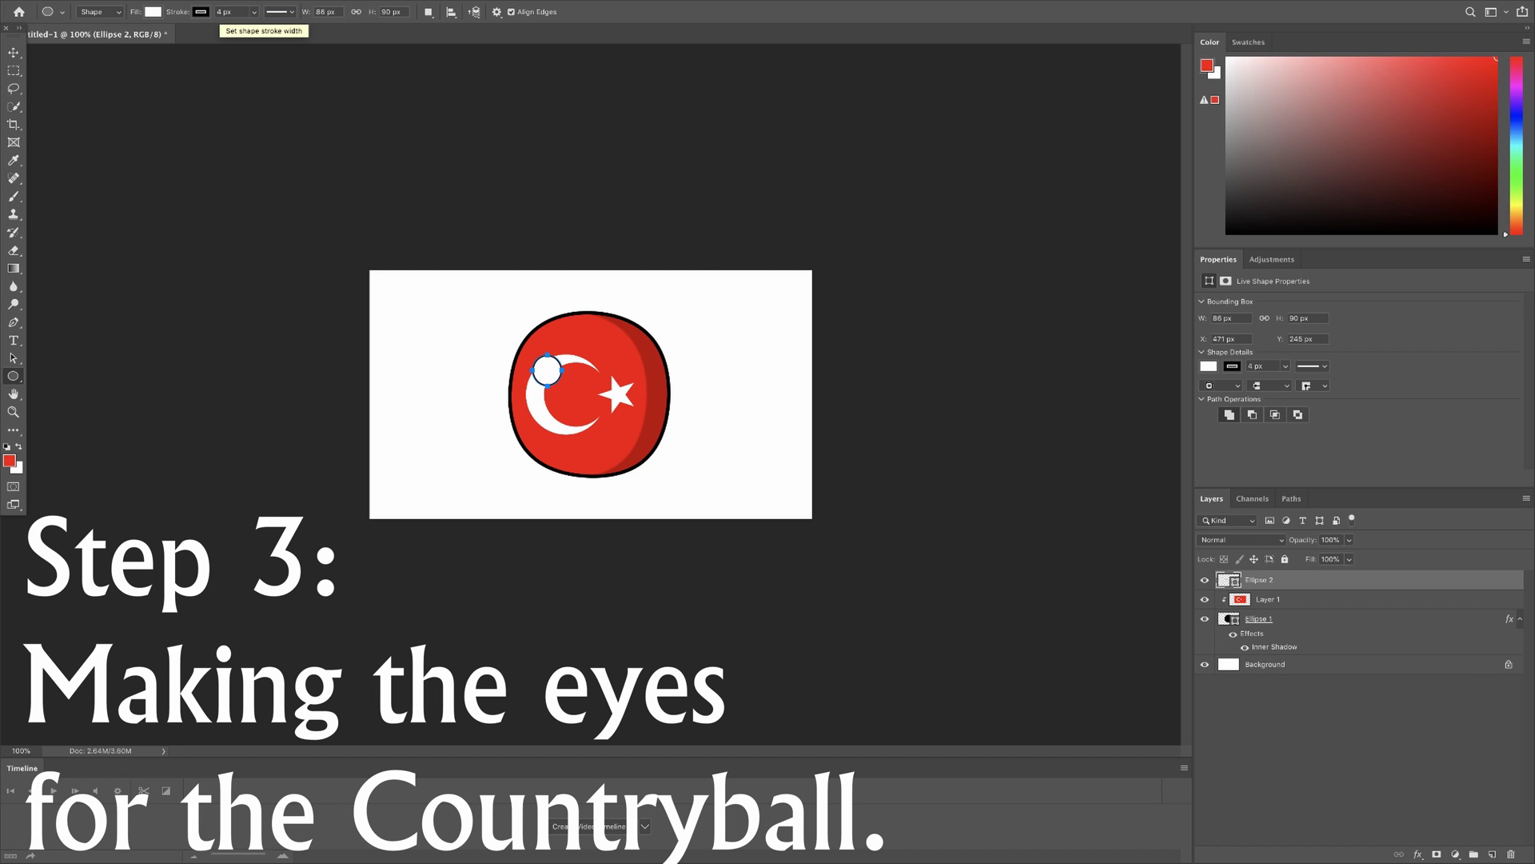
{"action": "key", "text": "Delete"}
{"action": "key", "text": "5"}
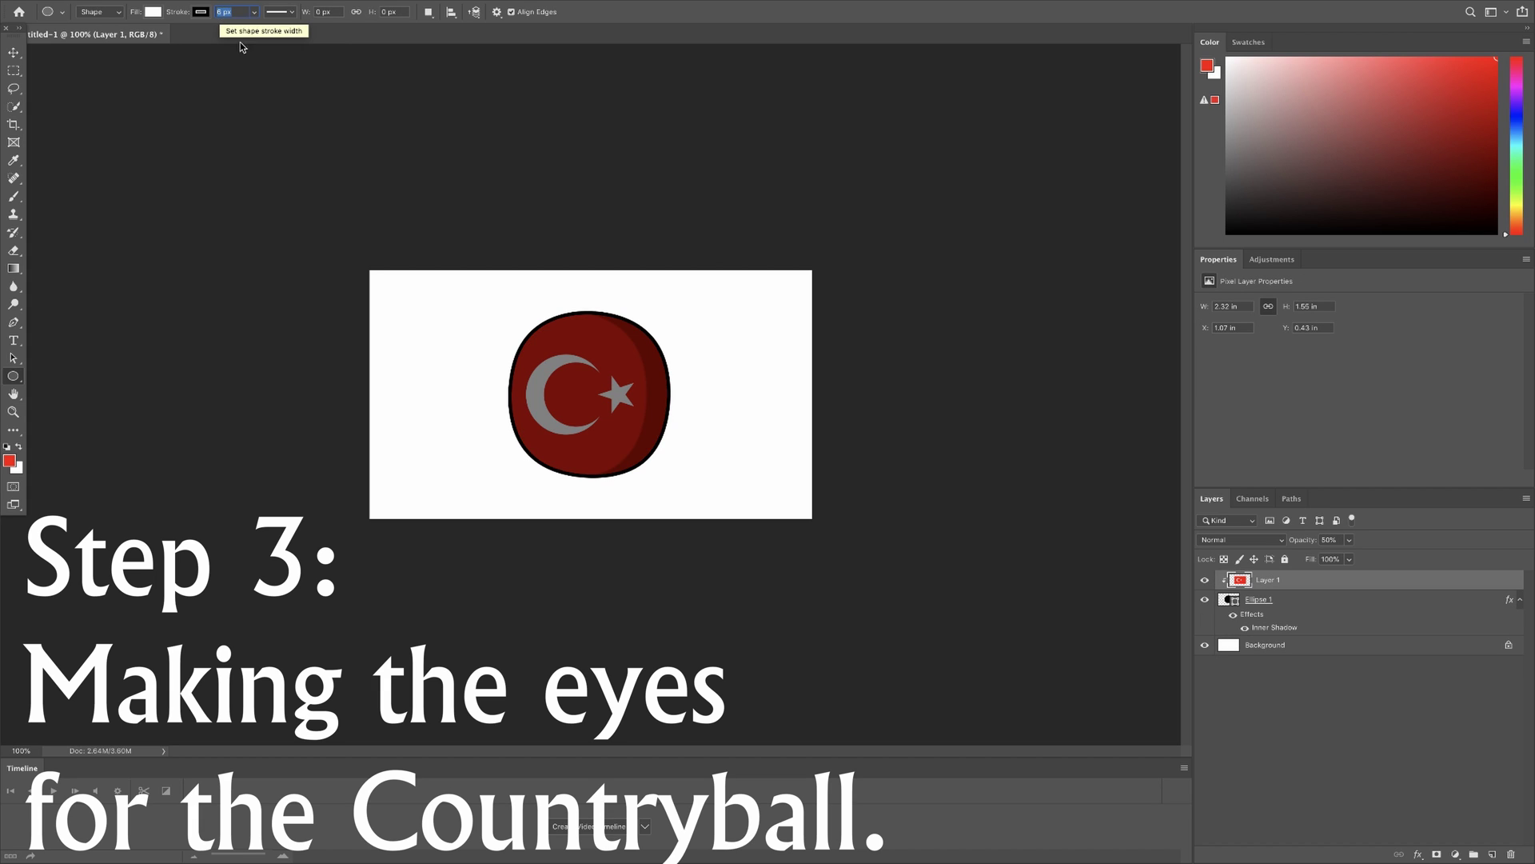
{"action": "left_click", "coordinate": [280, 133]}
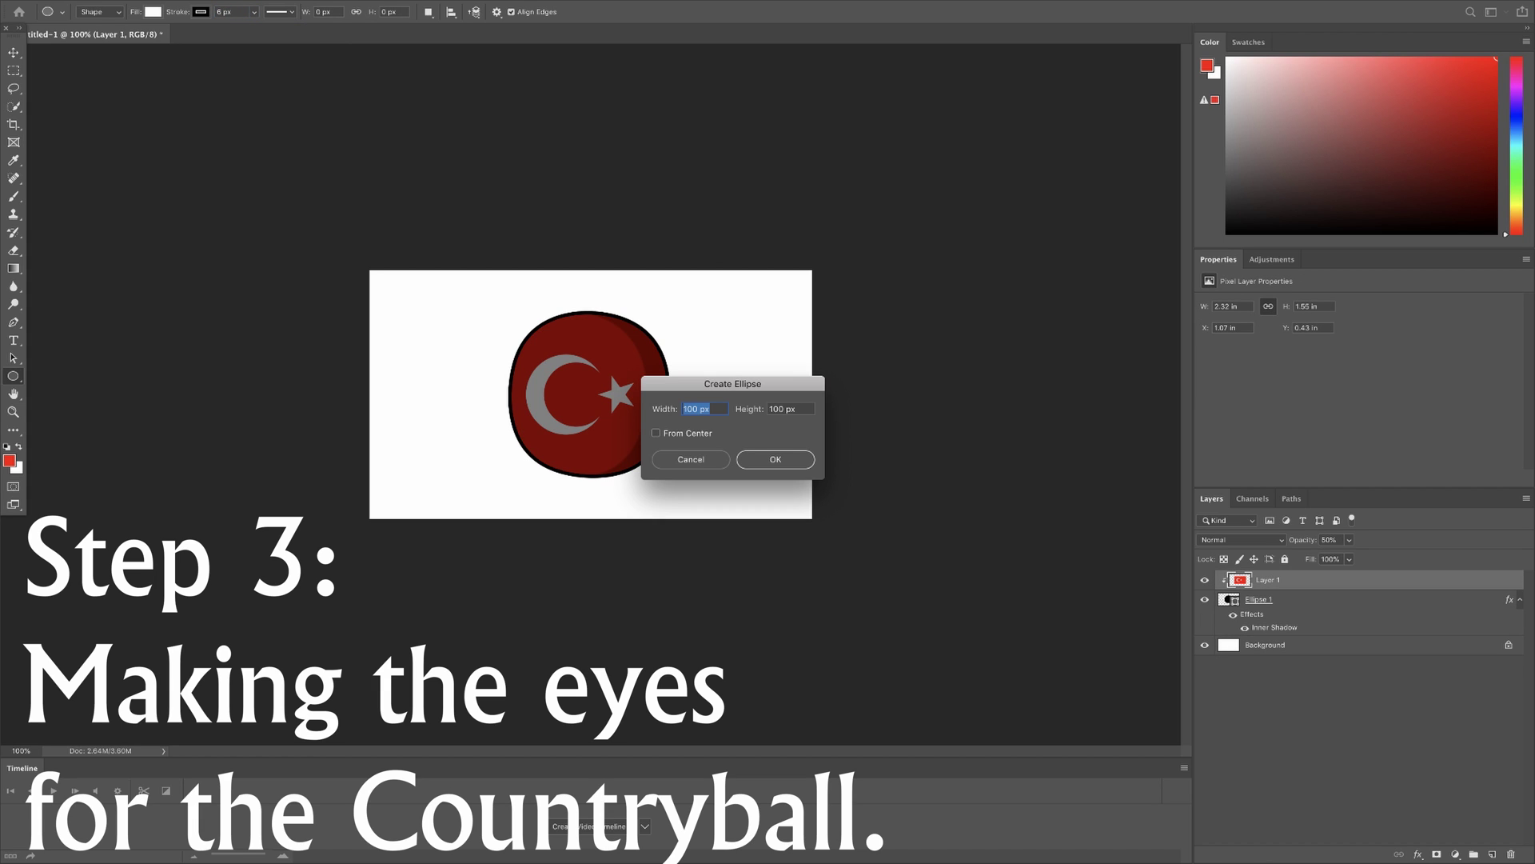
{"action": "left_click", "coordinate": [672, 461]}
{"action": "key", "text": "0"}
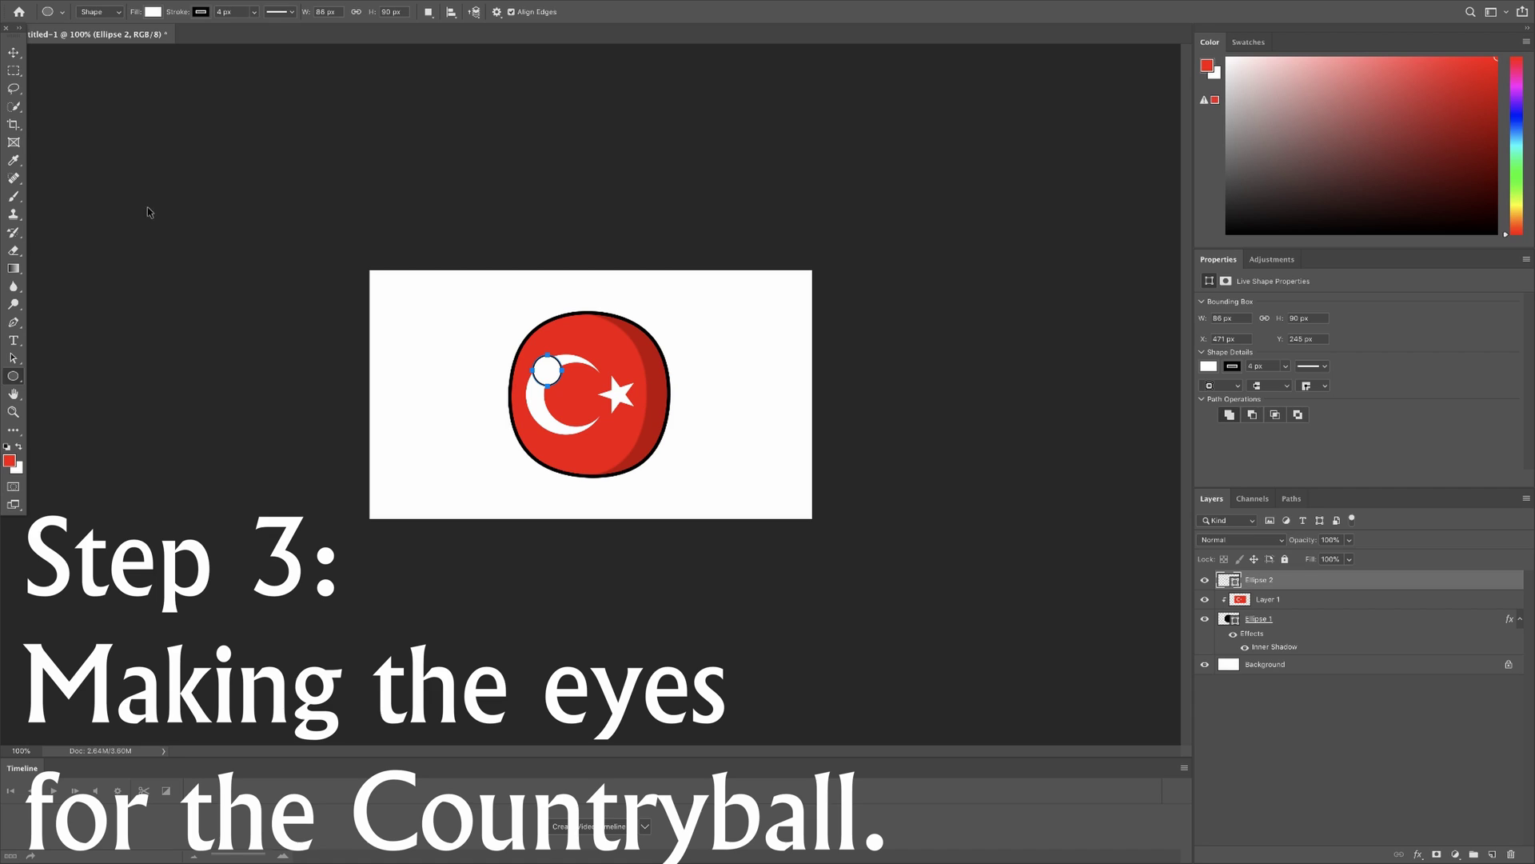
{"action": "left_click", "coordinate": [232, 16]}
{"action": "type", "text": "5"}
{"action": "key", "text": "Return"}
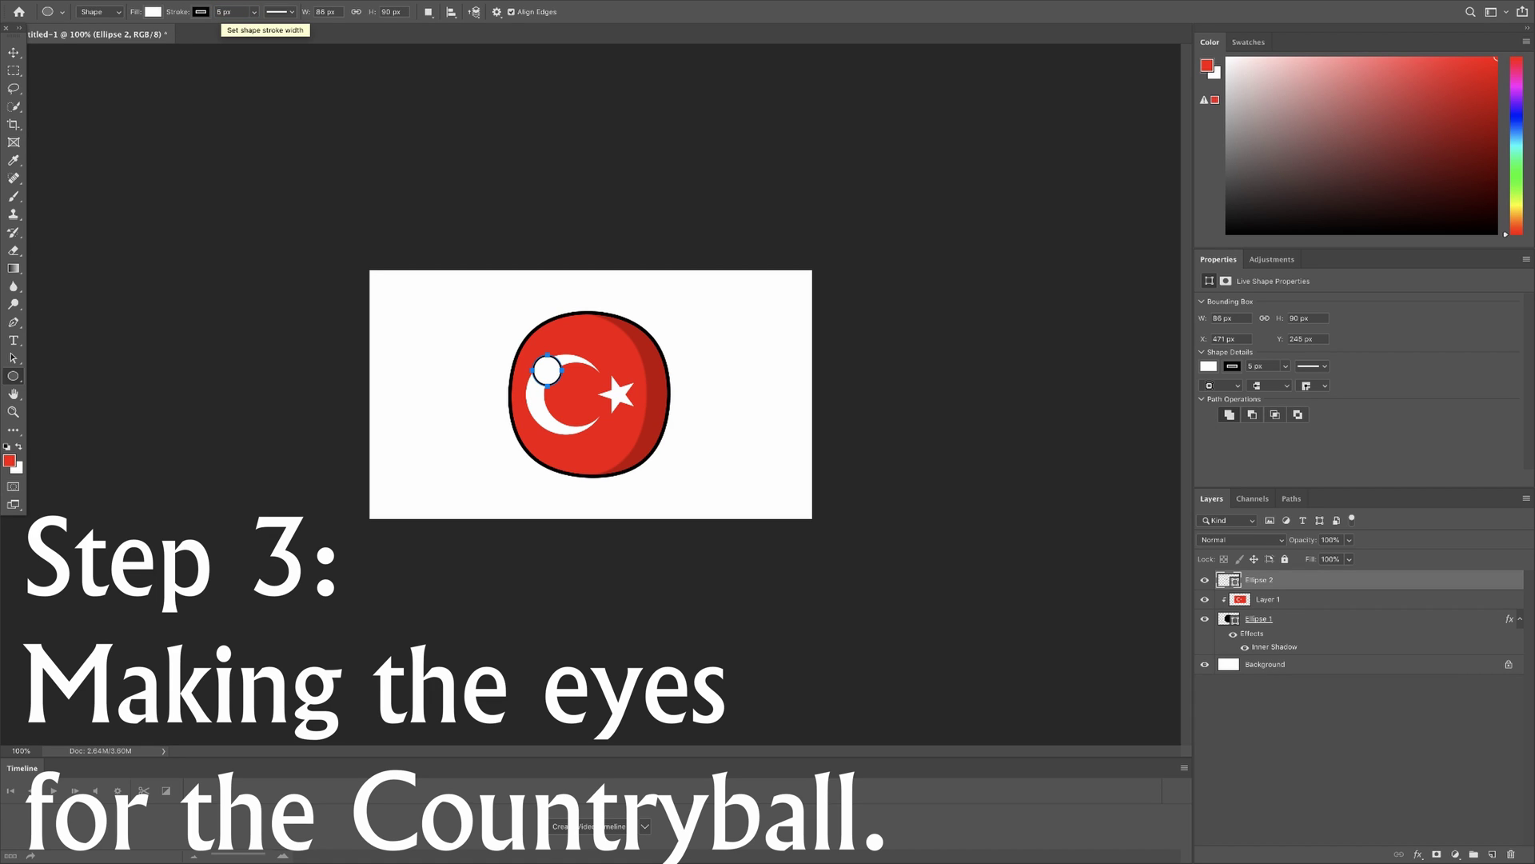
- Move the eye higher on the ball and scale it slightly larger
{"action": "left_click", "coordinate": [12, 52]}
{"action": "mouse_move", "coordinate": [553, 374]}
{"action": "left_mouse_down"}
{"action": "mouse_move", "coordinate": [567, 400]}
{"action": "mouse_move", "coordinate": [554, 340]}
{"action": "left_mouse_up"}
{"action": "key", "text": "ctrl+t"}
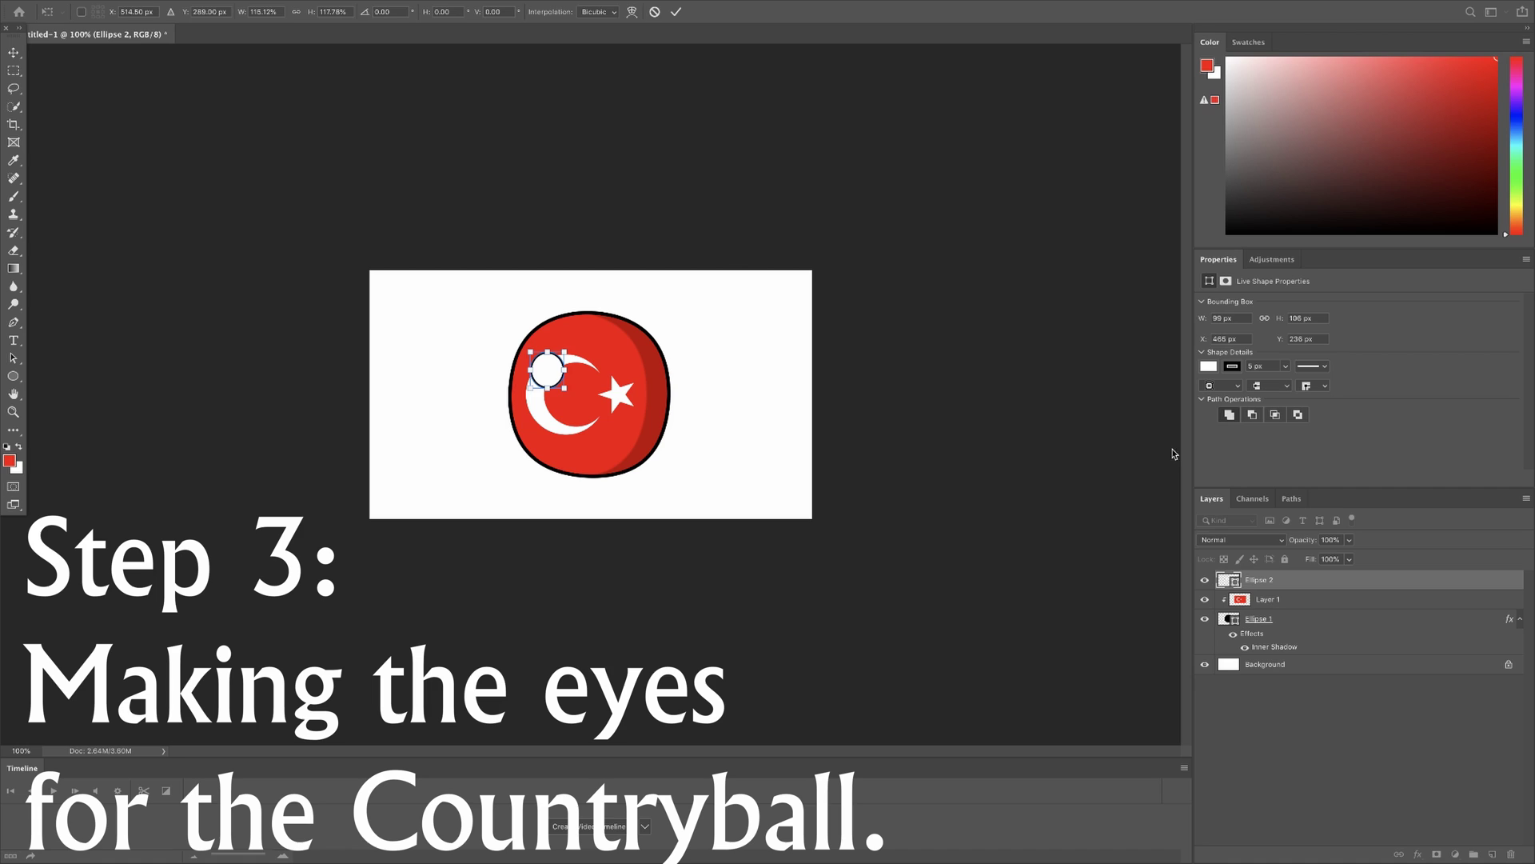
{"action": "key", "text": "Return"}
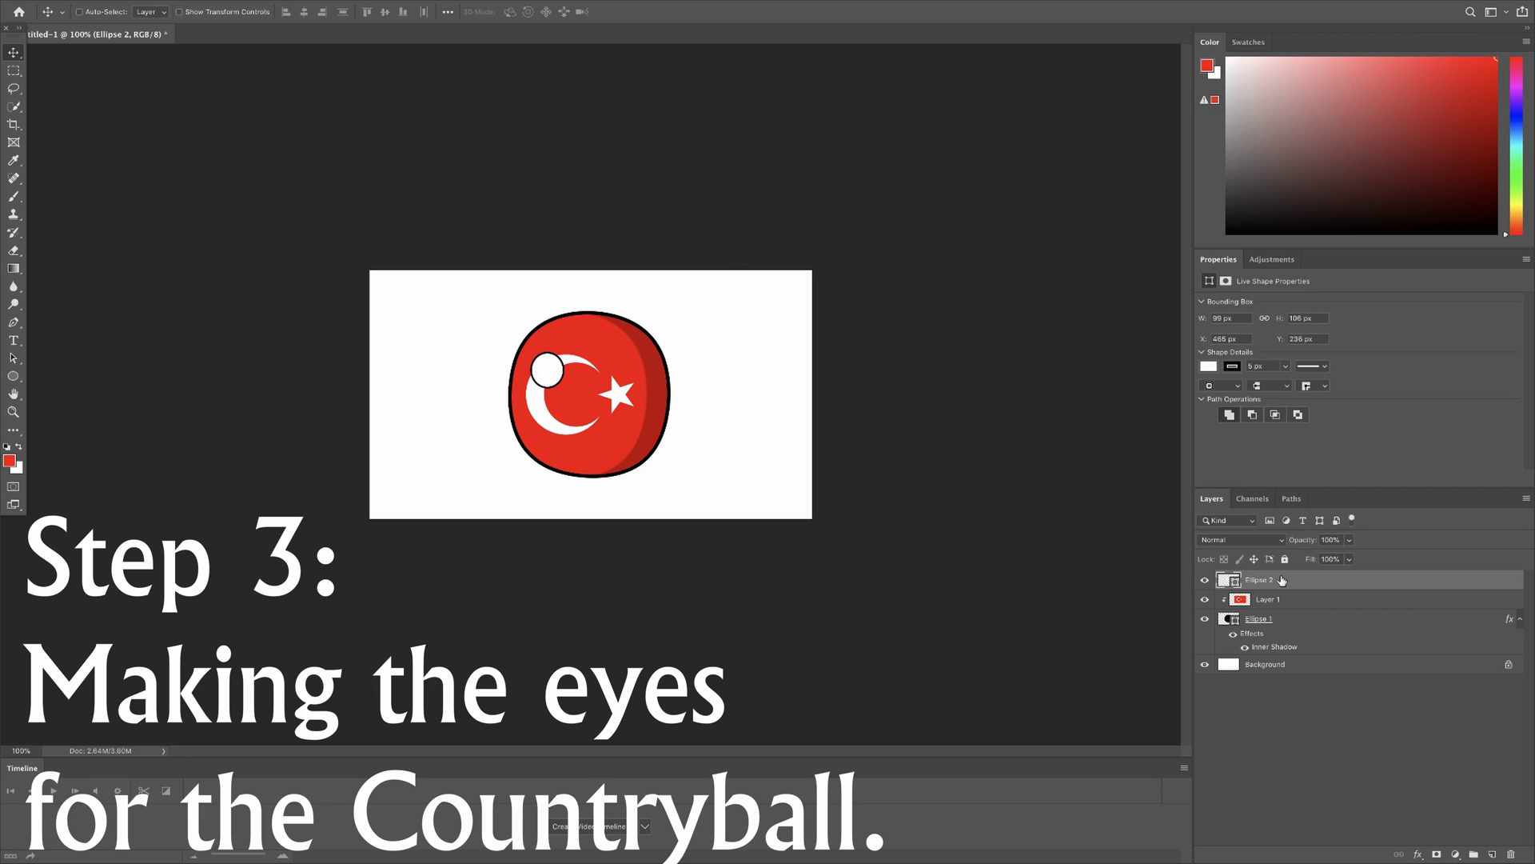
- Alt-drag a copy of the eye as Ellipse 3, just right of the first eye
{"action": "left_click_drag", "start_coordinate": [545, 371], "coordinate": [592, 381]}
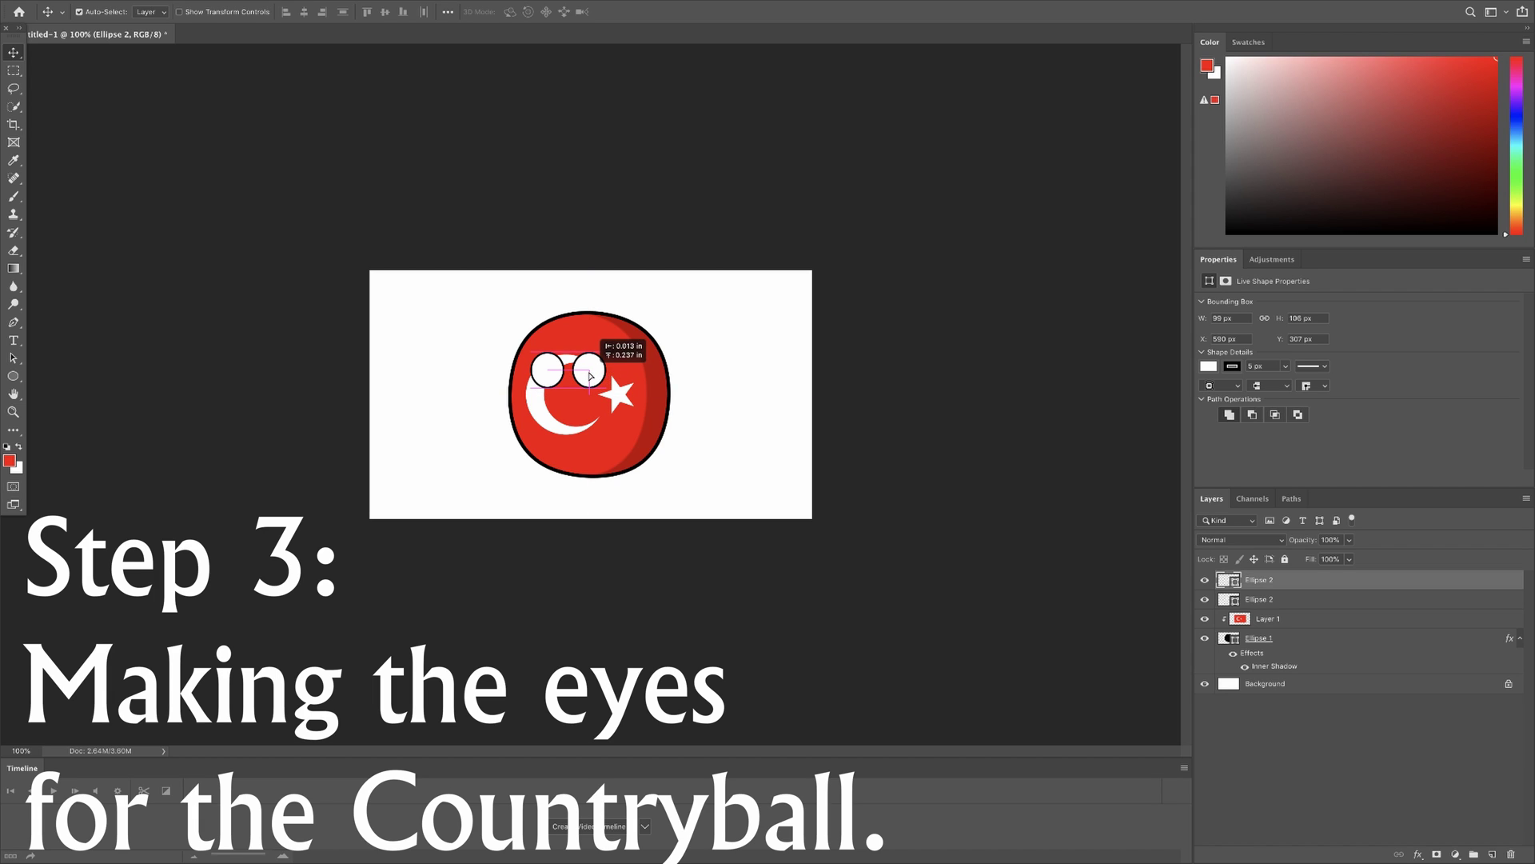
{"action": "left_click_drag", "start_coordinate": [592, 380], "coordinate": [589, 372]}
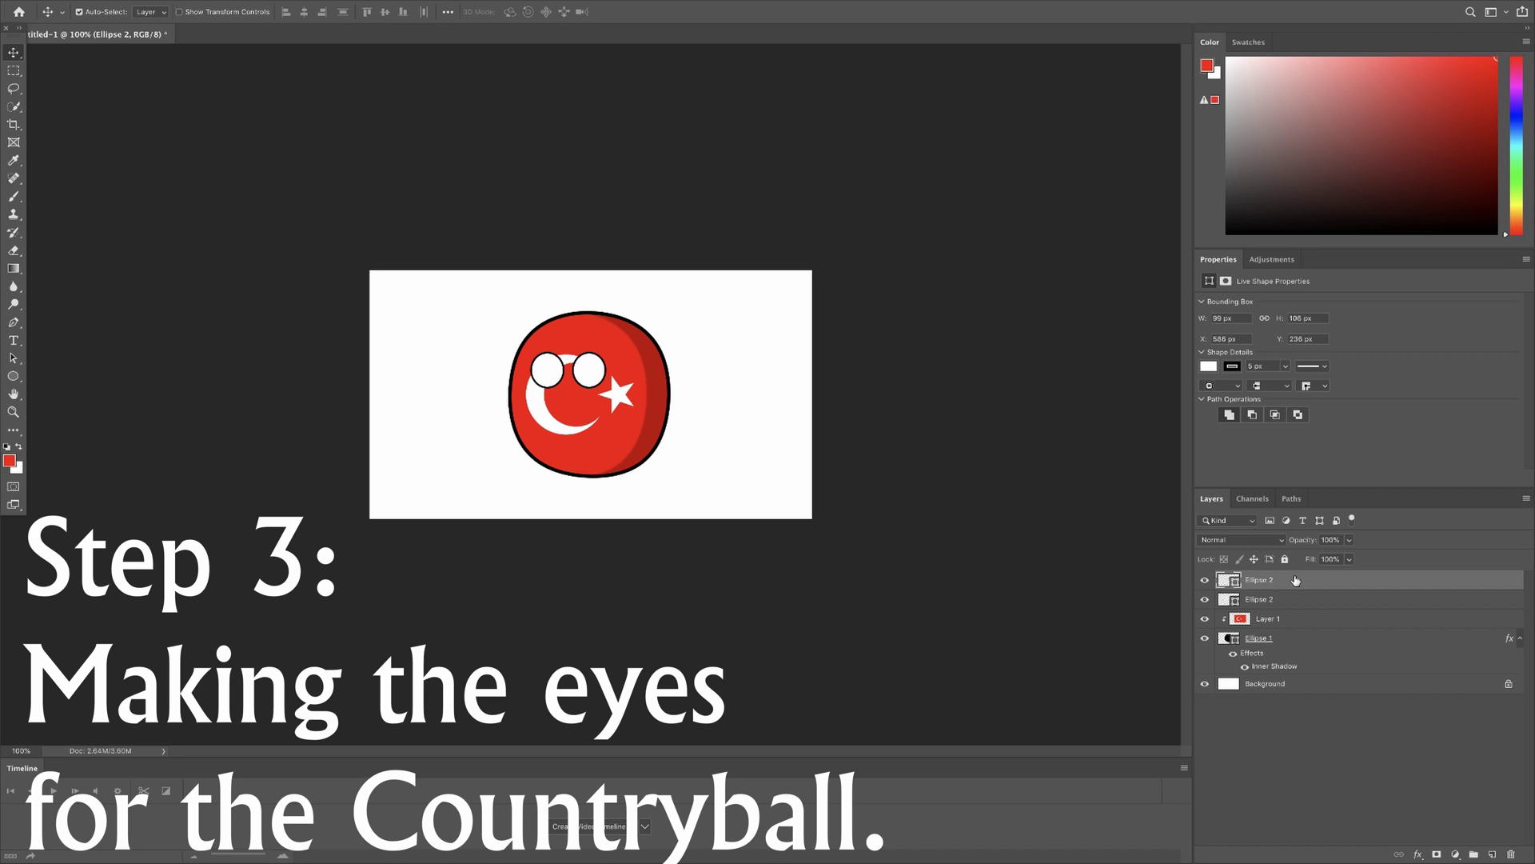
- Add an Inner Shadow to the second eye layer with 10 px distance and 3 px size
{"action": "right_click", "coordinate": [1295, 581]}
{"action": "left_click", "coordinate": [1320, 344]}
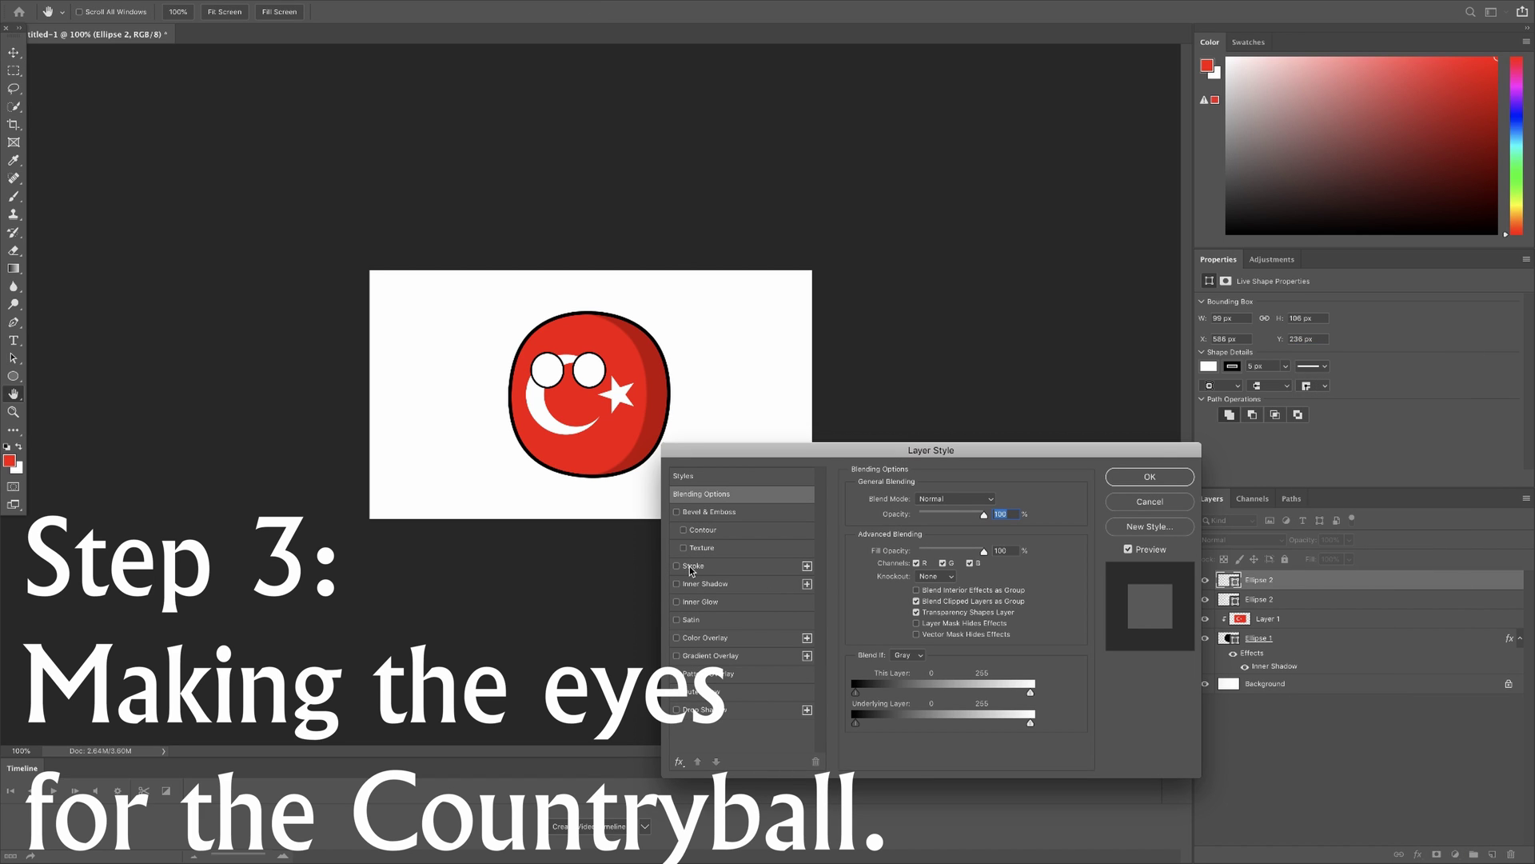
{"action": "left_click", "coordinate": [711, 584]}
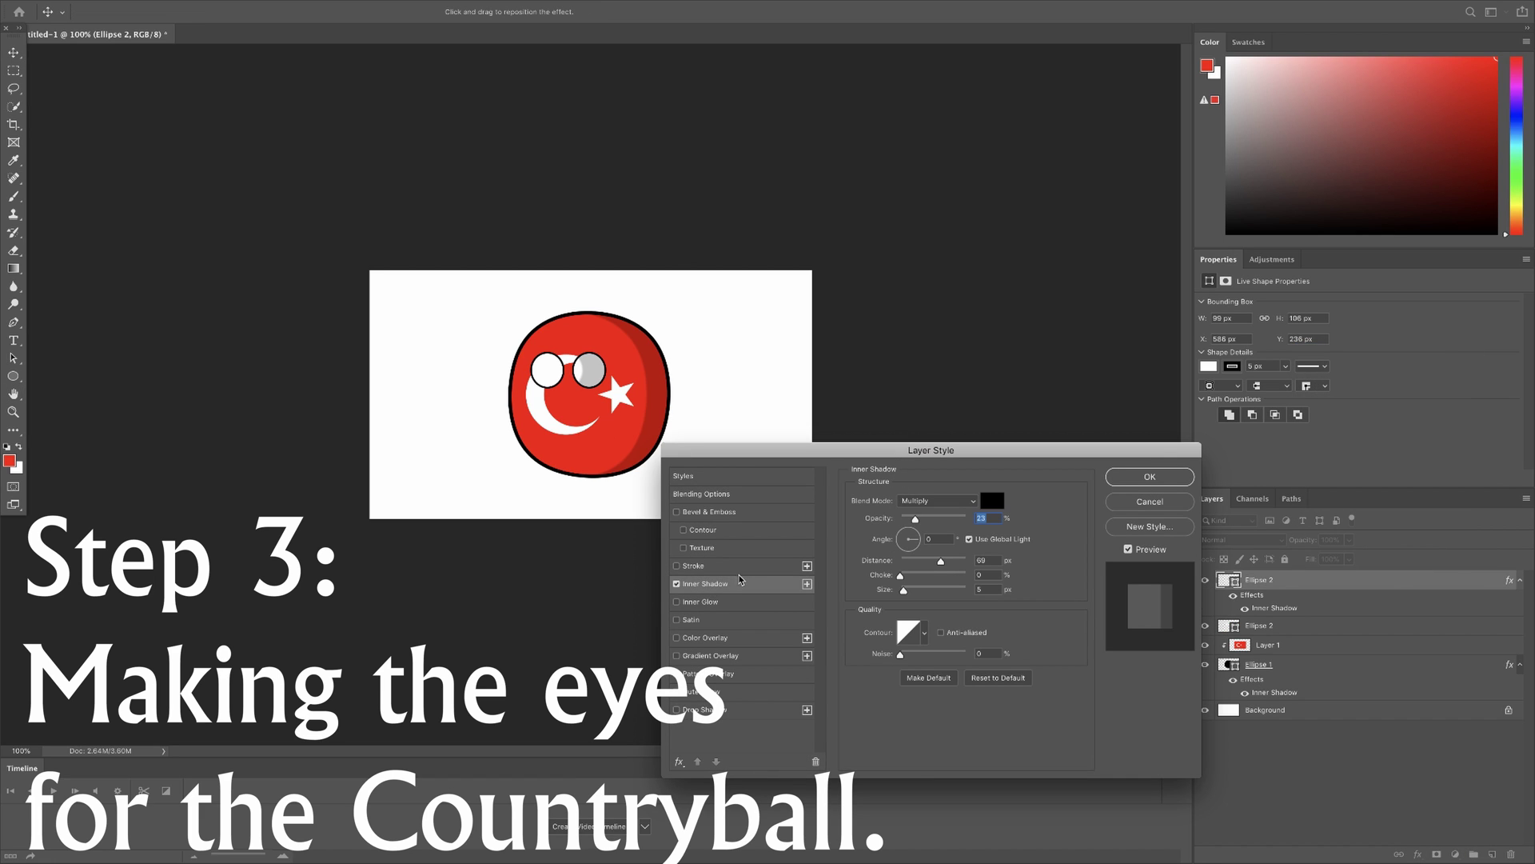
{"action": "left_click_drag", "start_coordinate": [932, 565], "coordinate": [912, 564]}
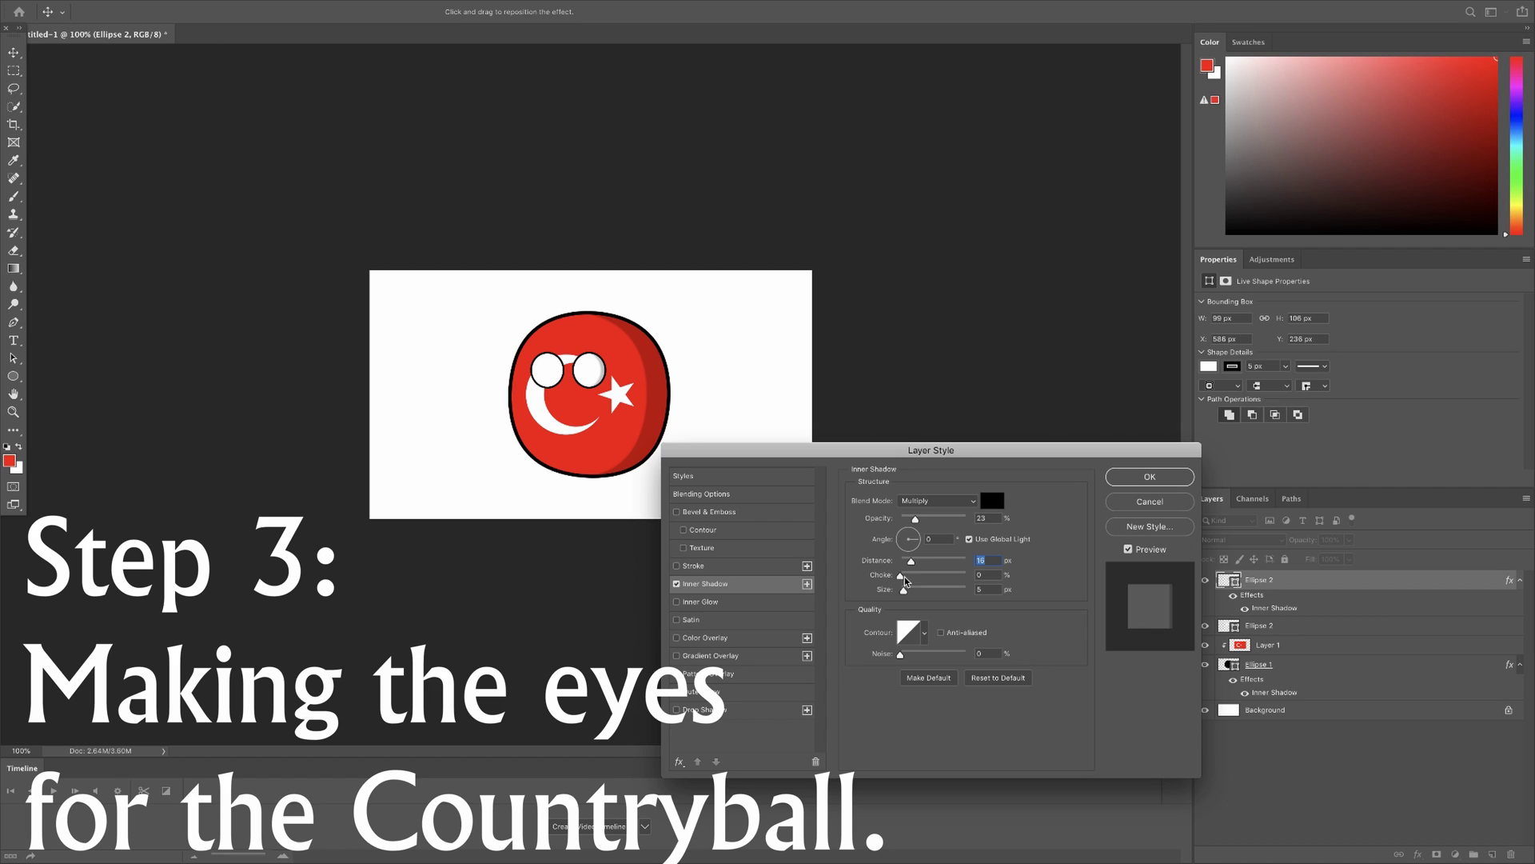
{"action": "left_click_drag", "start_coordinate": [904, 589], "coordinate": [905, 595]}
{"action": "left_click_drag", "start_coordinate": [904, 594], "coordinate": [900, 598]}
- Turn off Use Global Light, set the shadow angle to 35°, and push distance to 20 px
{"action": "left_click", "coordinate": [918, 542]}
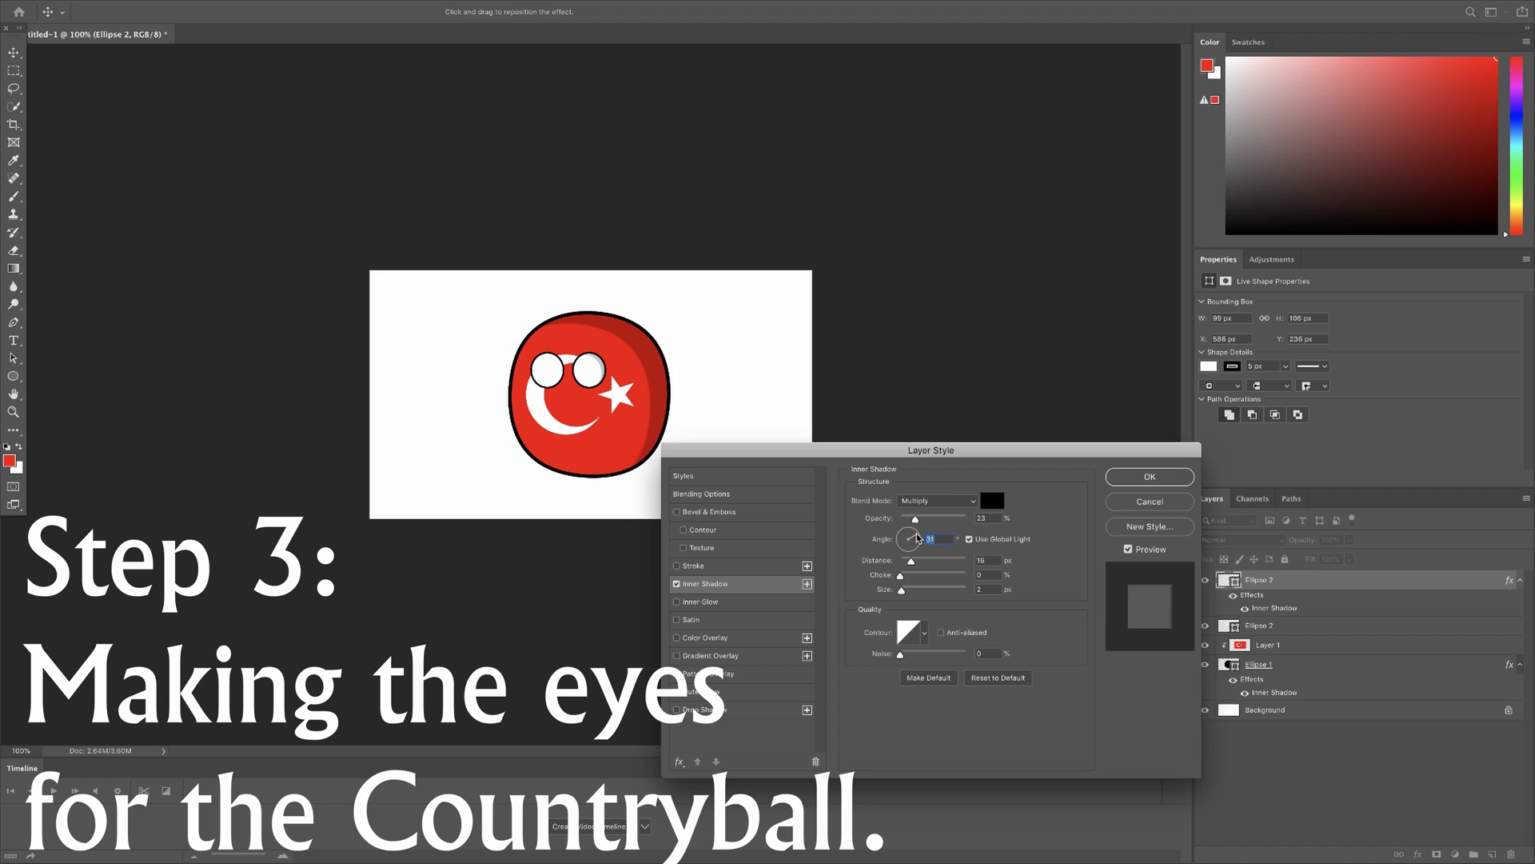
{"action": "type", "text": "0"}
{"action": "left_click", "coordinate": [969, 539]}
{"action": "left_click", "coordinate": [925, 544]}
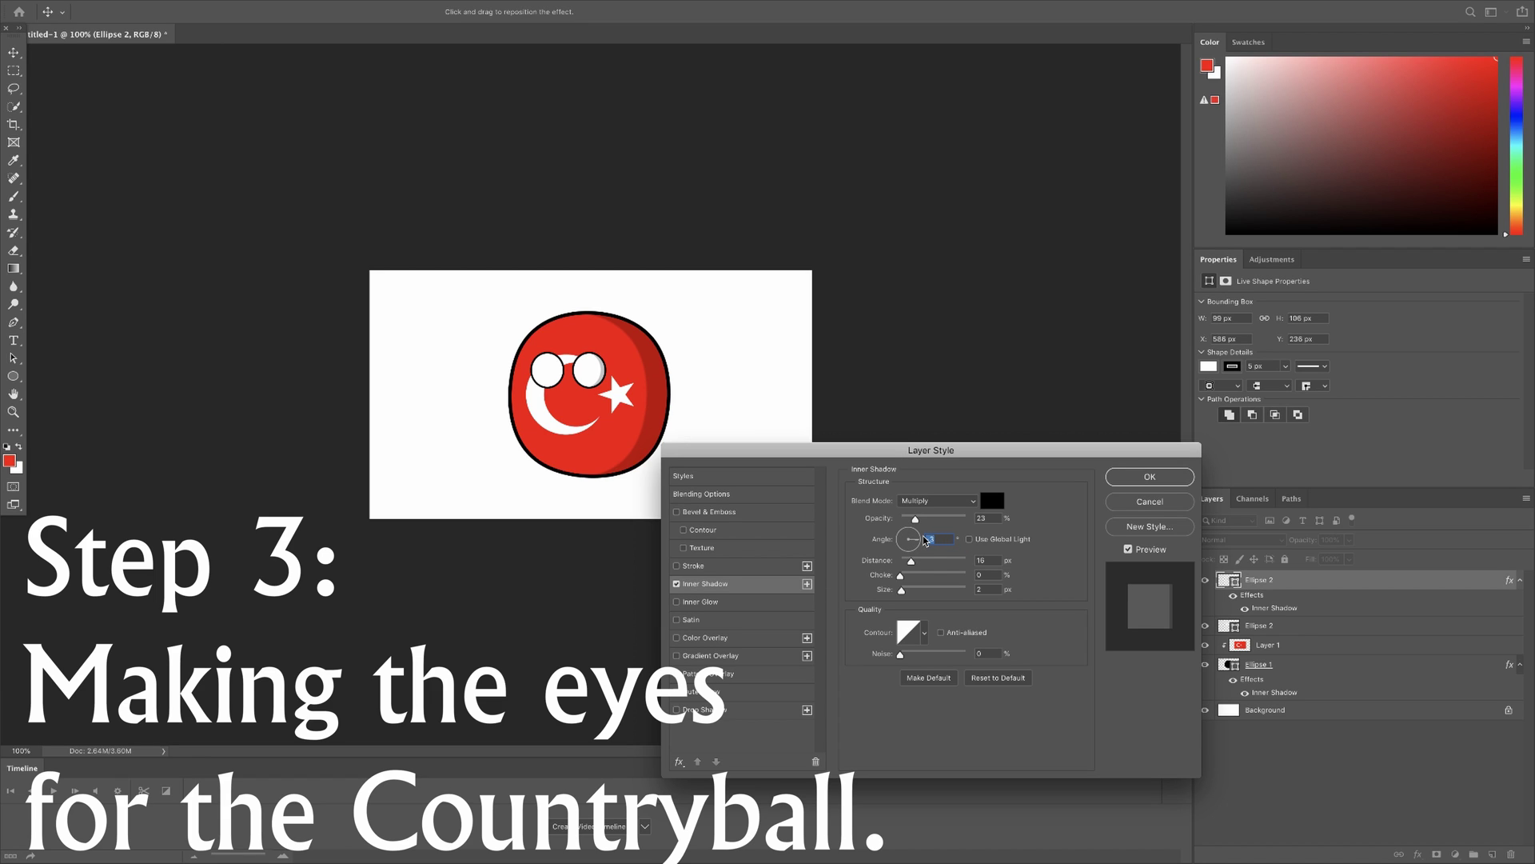
{"action": "left_click_drag", "start_coordinate": [924, 543], "coordinate": [920, 537]}
{"action": "key", "text": "Down"}
{"action": "key", "text": "Down"}
{"action": "left_click_drag", "start_coordinate": [919, 540], "coordinate": [921, 537]}
{"action": "left_click_drag", "start_coordinate": [922, 540], "coordinate": [921, 539]}
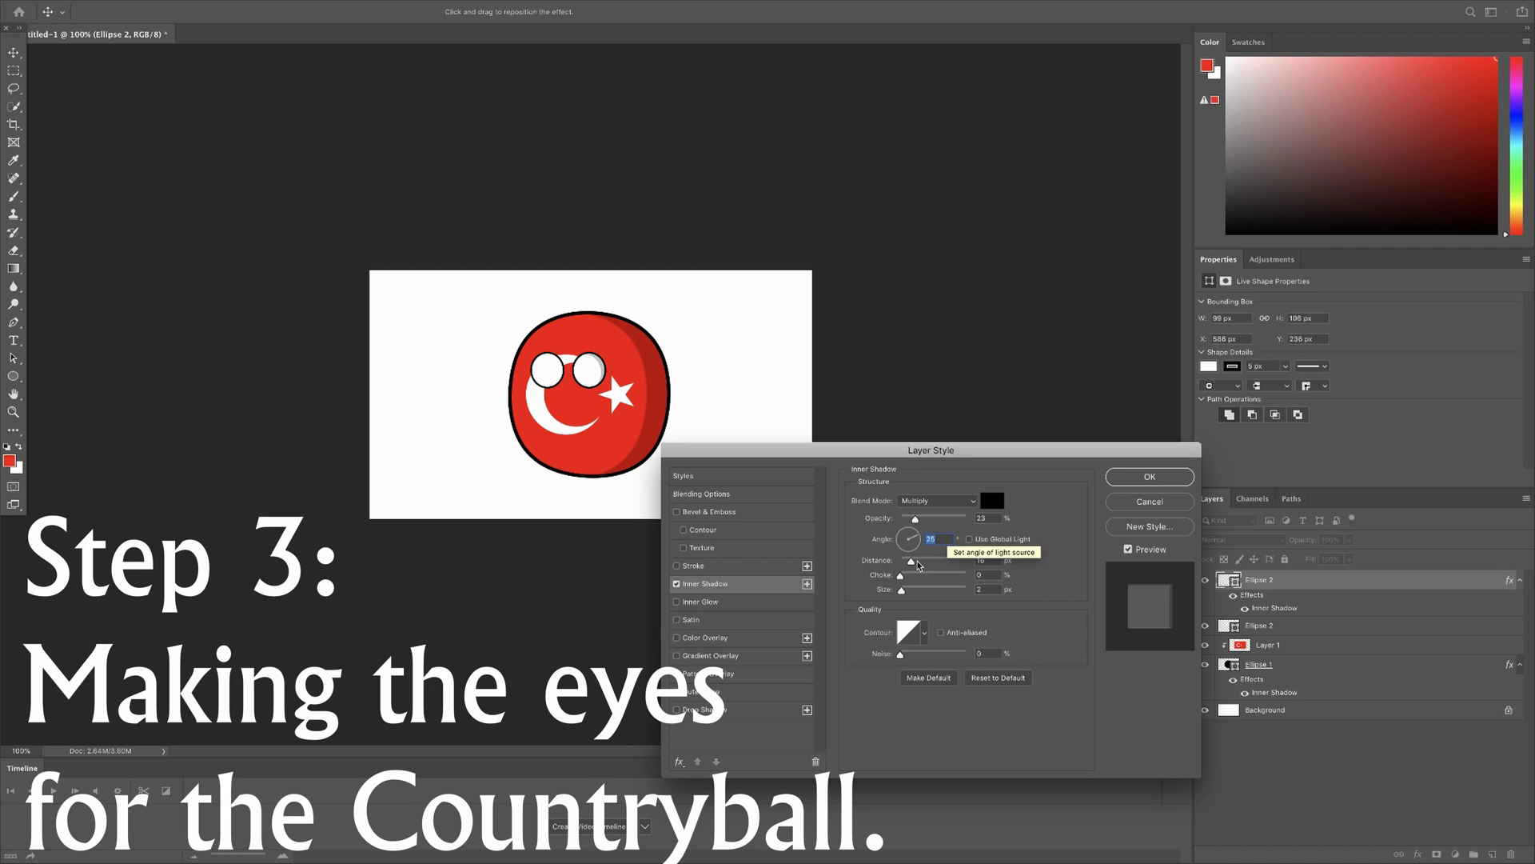
{"action": "left_click_drag", "start_coordinate": [912, 560], "coordinate": [914, 563]}
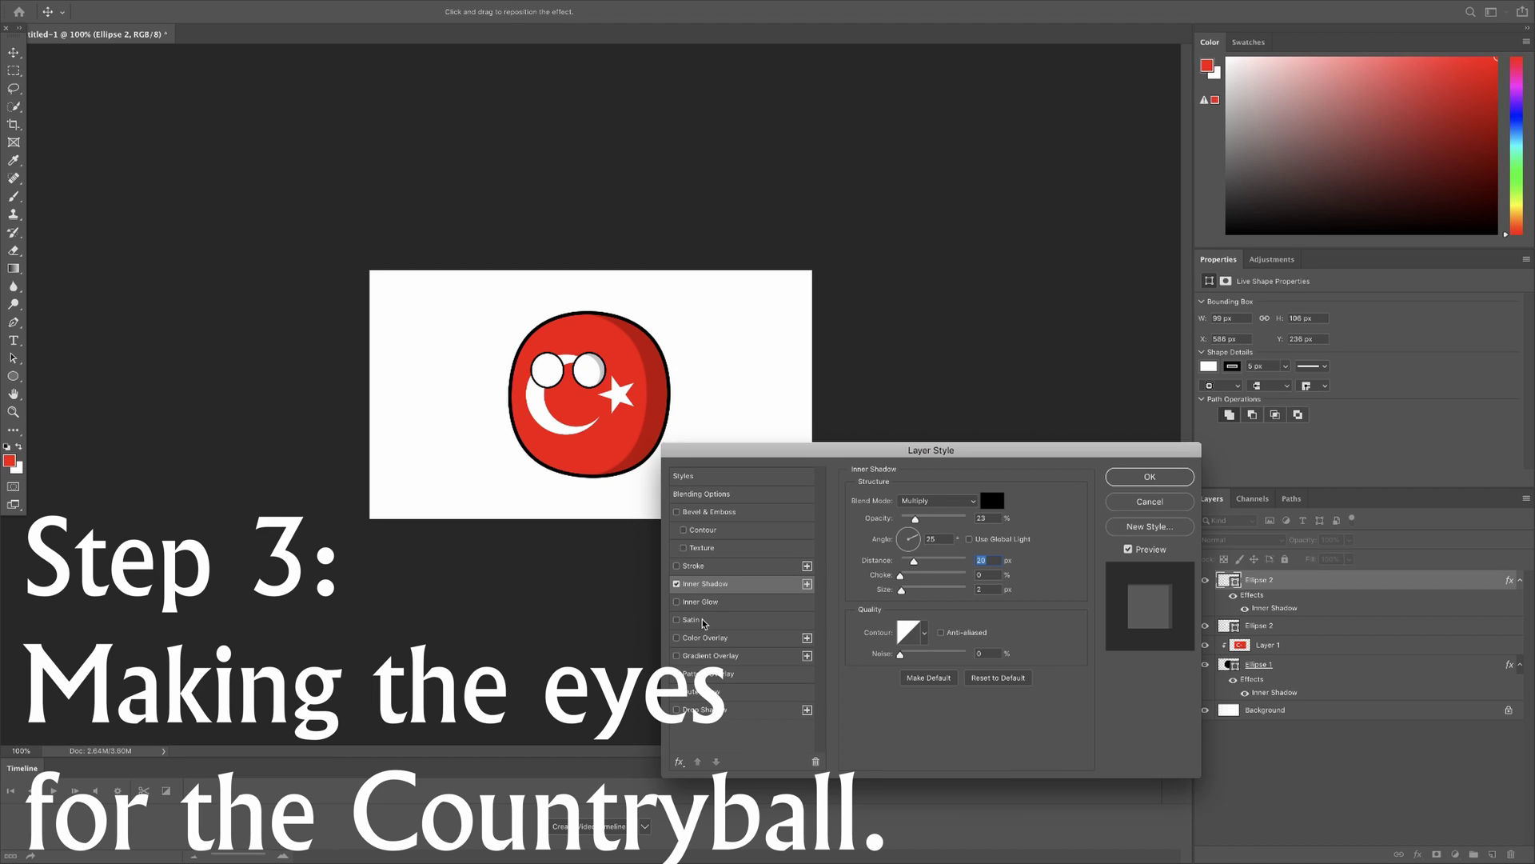
- Try an Inner Glow faded to zero opacity, then switch it off
{"action": "left_click", "coordinate": [688, 597]}
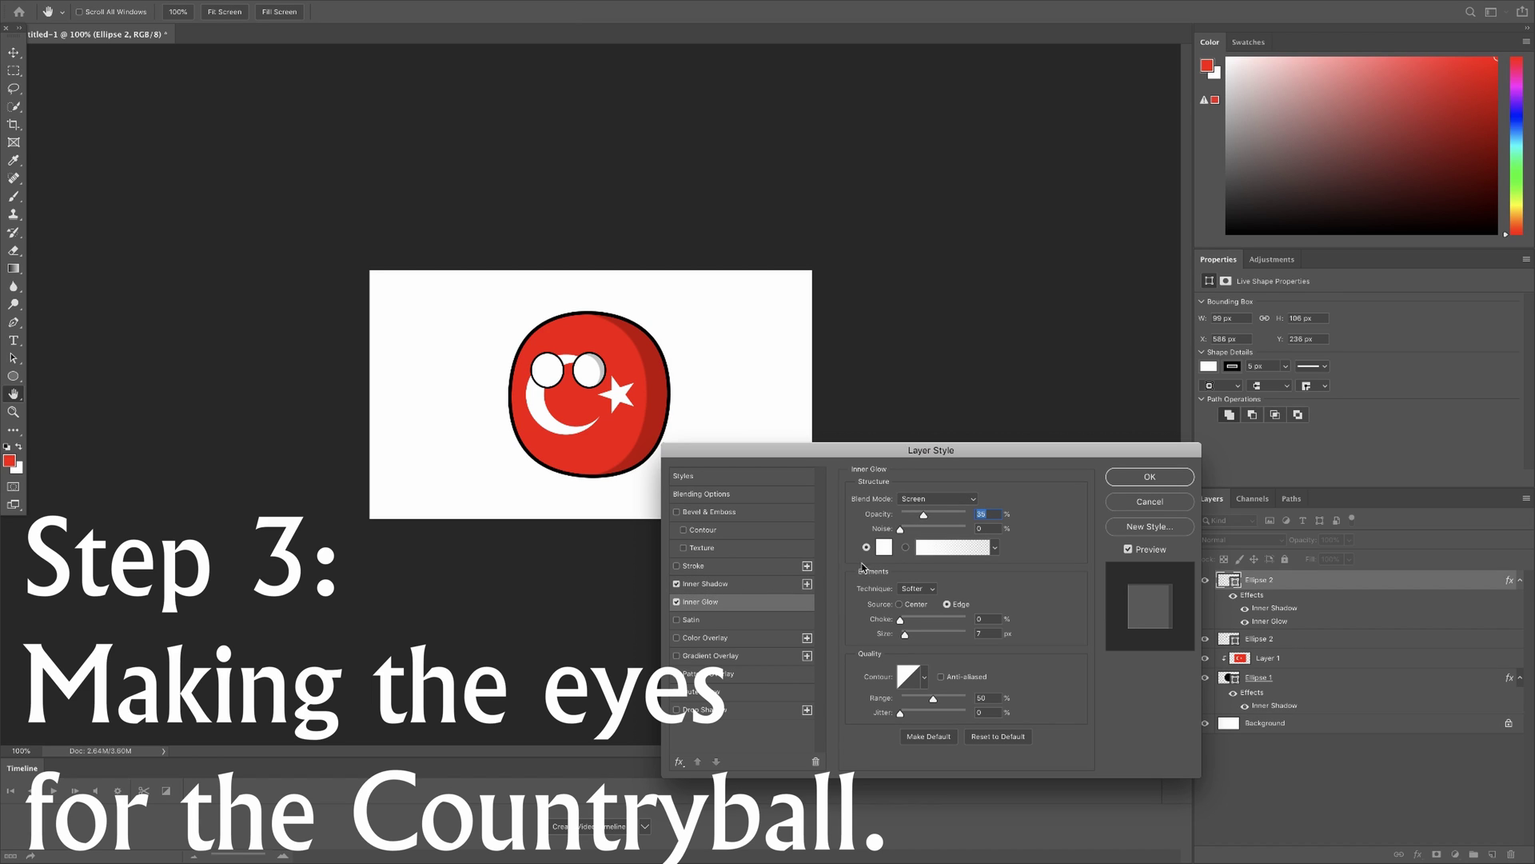
{"action": "left_click_drag", "start_coordinate": [947, 519], "coordinate": [894, 516]}
{"action": "left_click", "coordinate": [677, 602]}
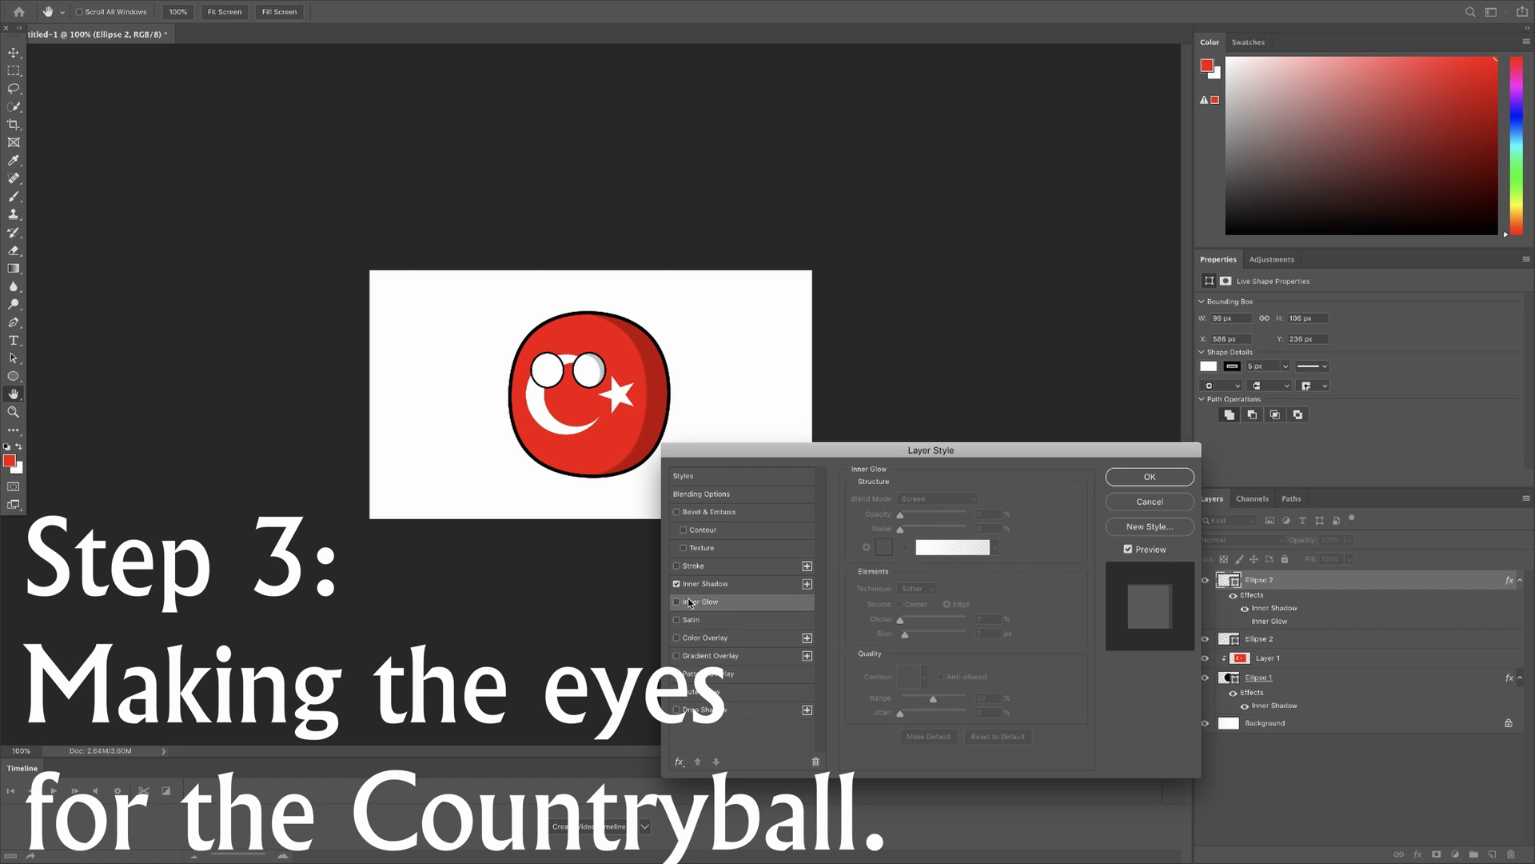
- Try Bevel & Emboss with a smoothed Contour at range 0, then switch both off
{"action": "left_click", "coordinate": [683, 529]}
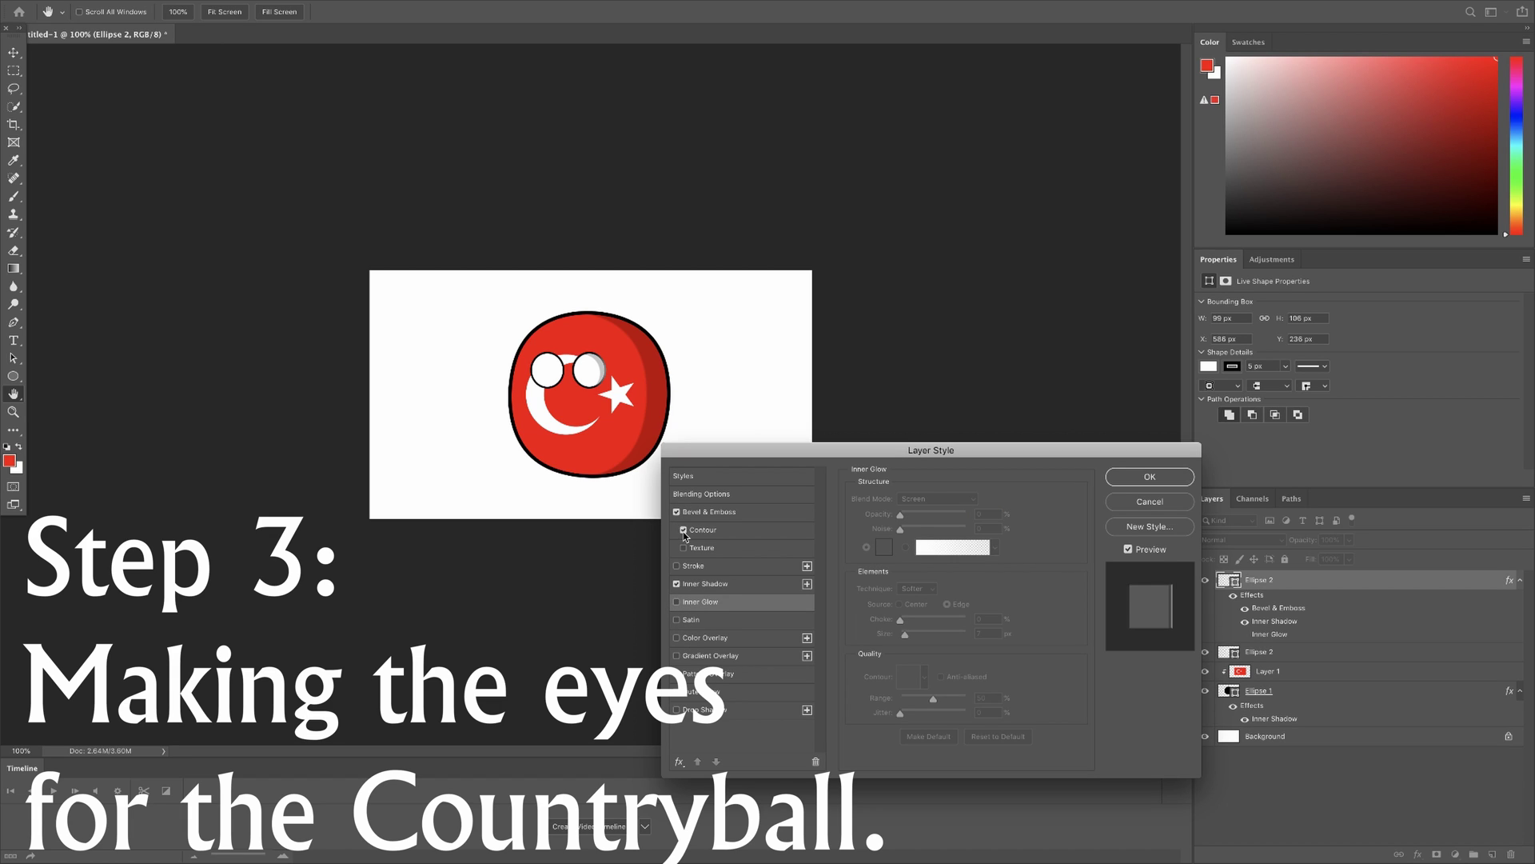
{"action": "left_click", "coordinate": [700, 531]}
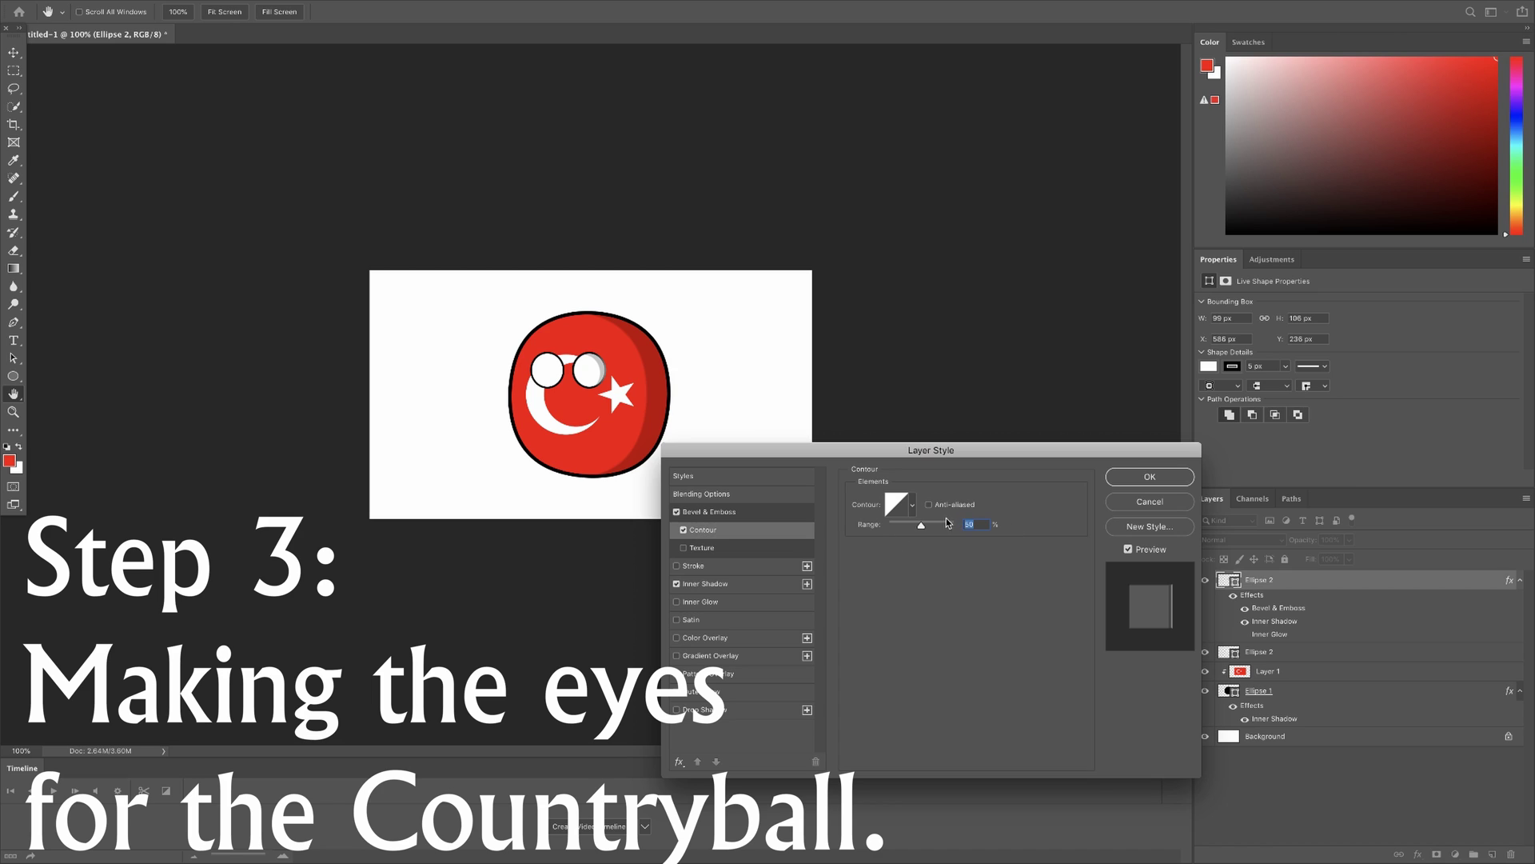
{"action": "left_click_drag", "start_coordinate": [921, 525], "coordinate": [913, 528]}
{"action": "left_click", "coordinate": [929, 506]}
{"action": "mouse_move", "coordinate": [915, 525]}
{"action": "left_mouse_down"}
{"action": "mouse_move", "coordinate": [882, 530]}
{"action": "mouse_move", "coordinate": [947, 524]}
{"action": "left_mouse_up"}
{"action": "left_click", "coordinate": [683, 531]}
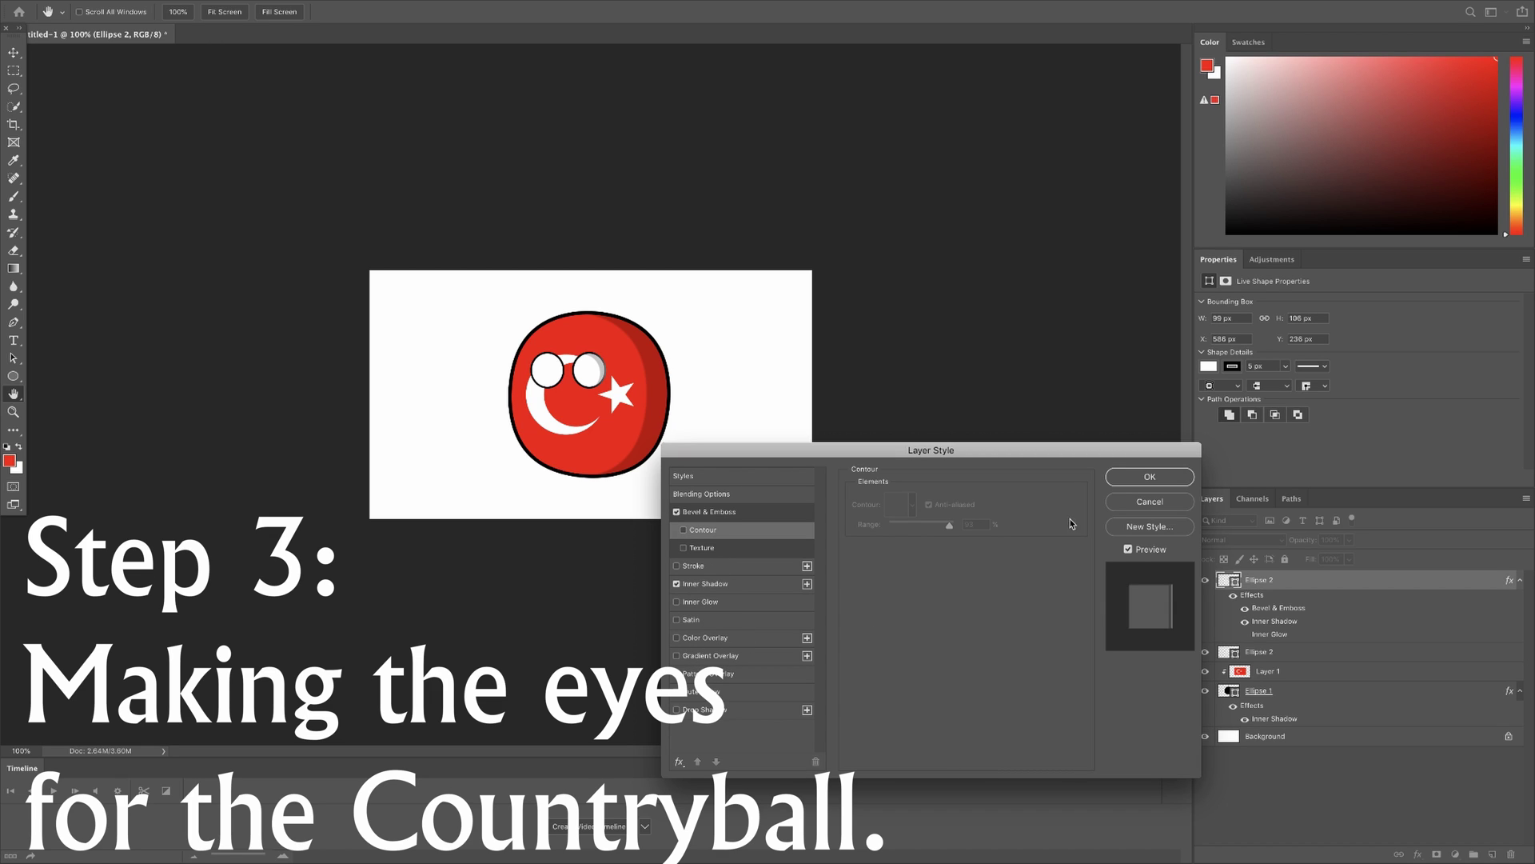
{"action": "left_click", "coordinate": [676, 512]}
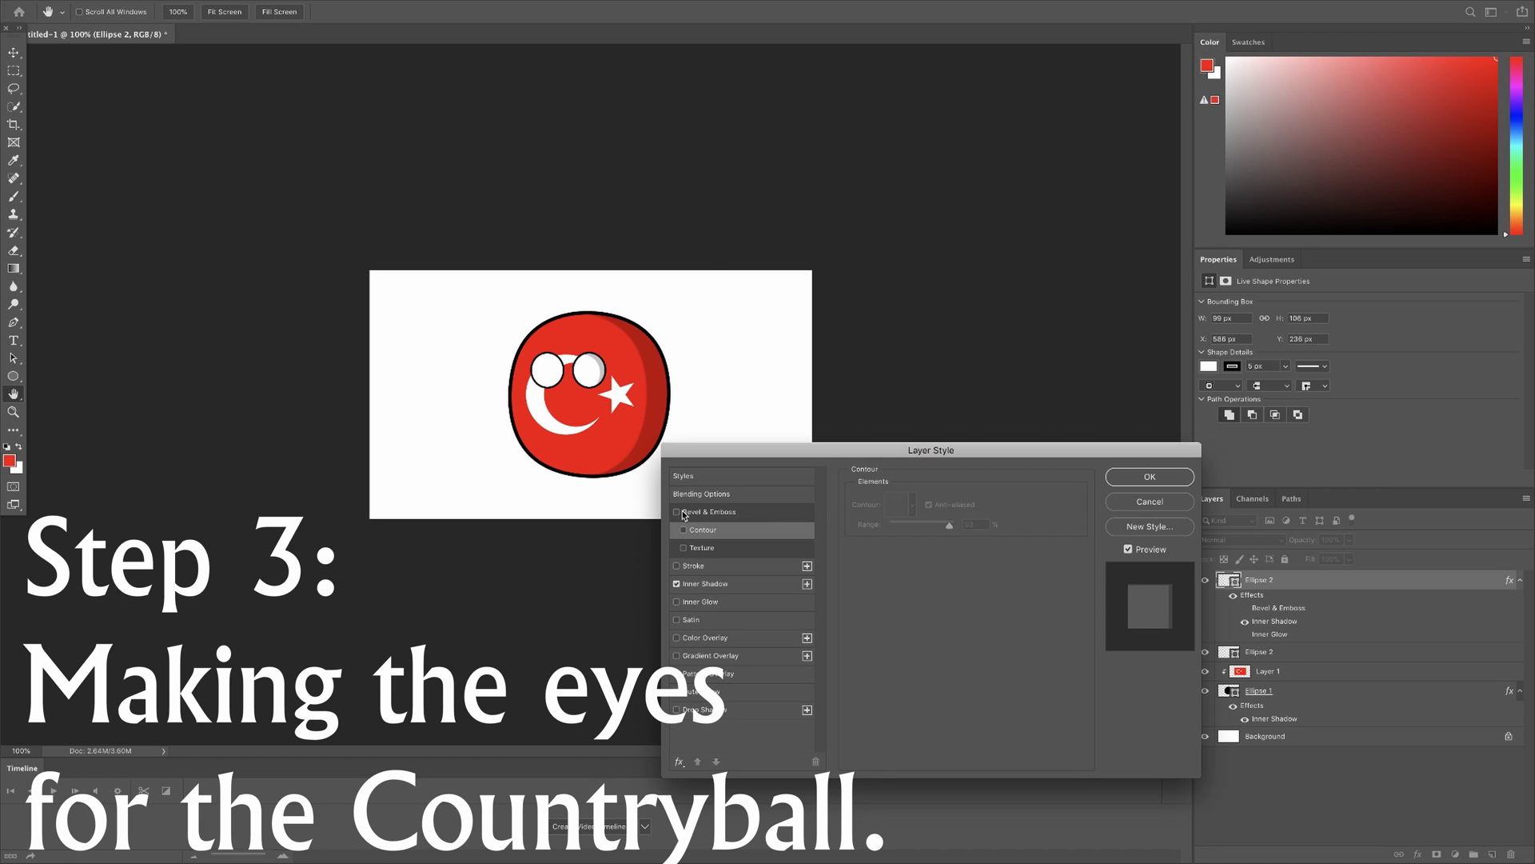
- Accept the style, then copy it from the eye layer onto the second Ellipse 2 layer
{"action": "left_click", "coordinate": [1158, 483]}
{"action": "right_click", "coordinate": [1271, 580]}
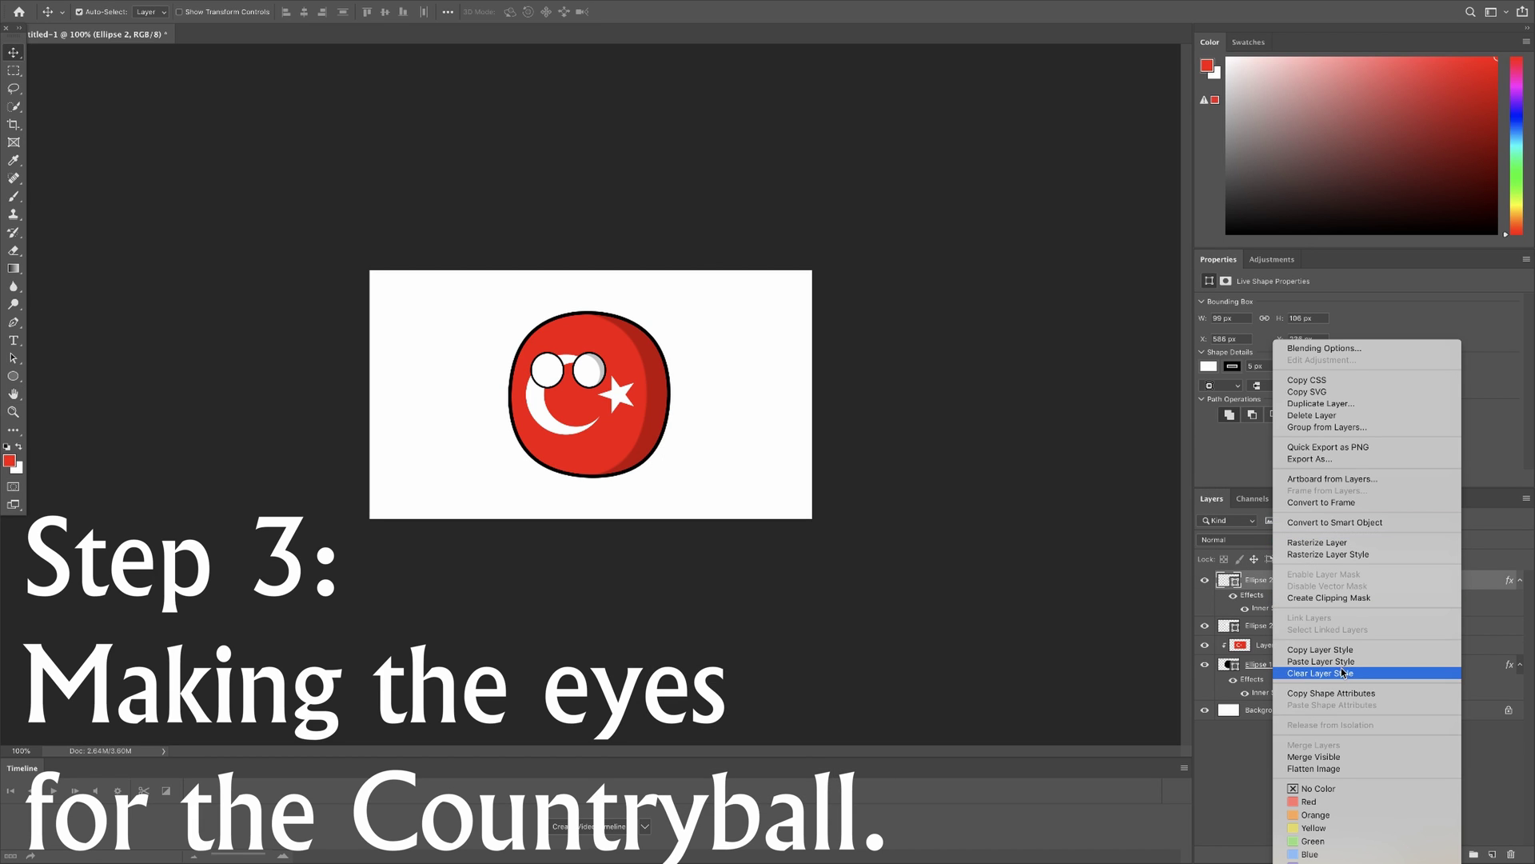
{"action": "left_click", "coordinate": [1319, 649]}
{"action": "right_click", "coordinate": [1302, 631]}
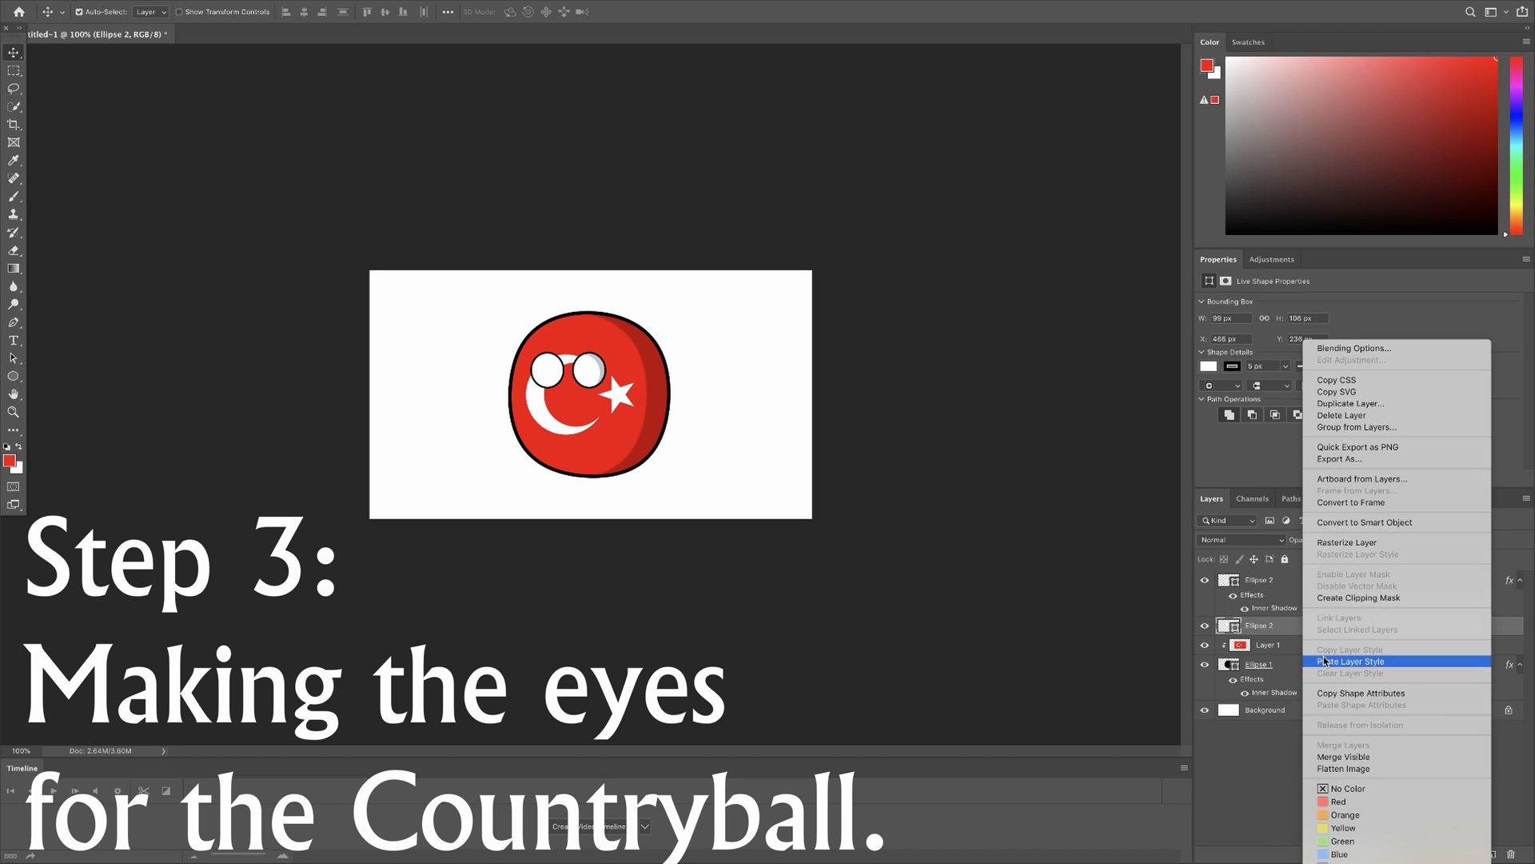
{"action": "left_click", "coordinate": [1319, 676]}
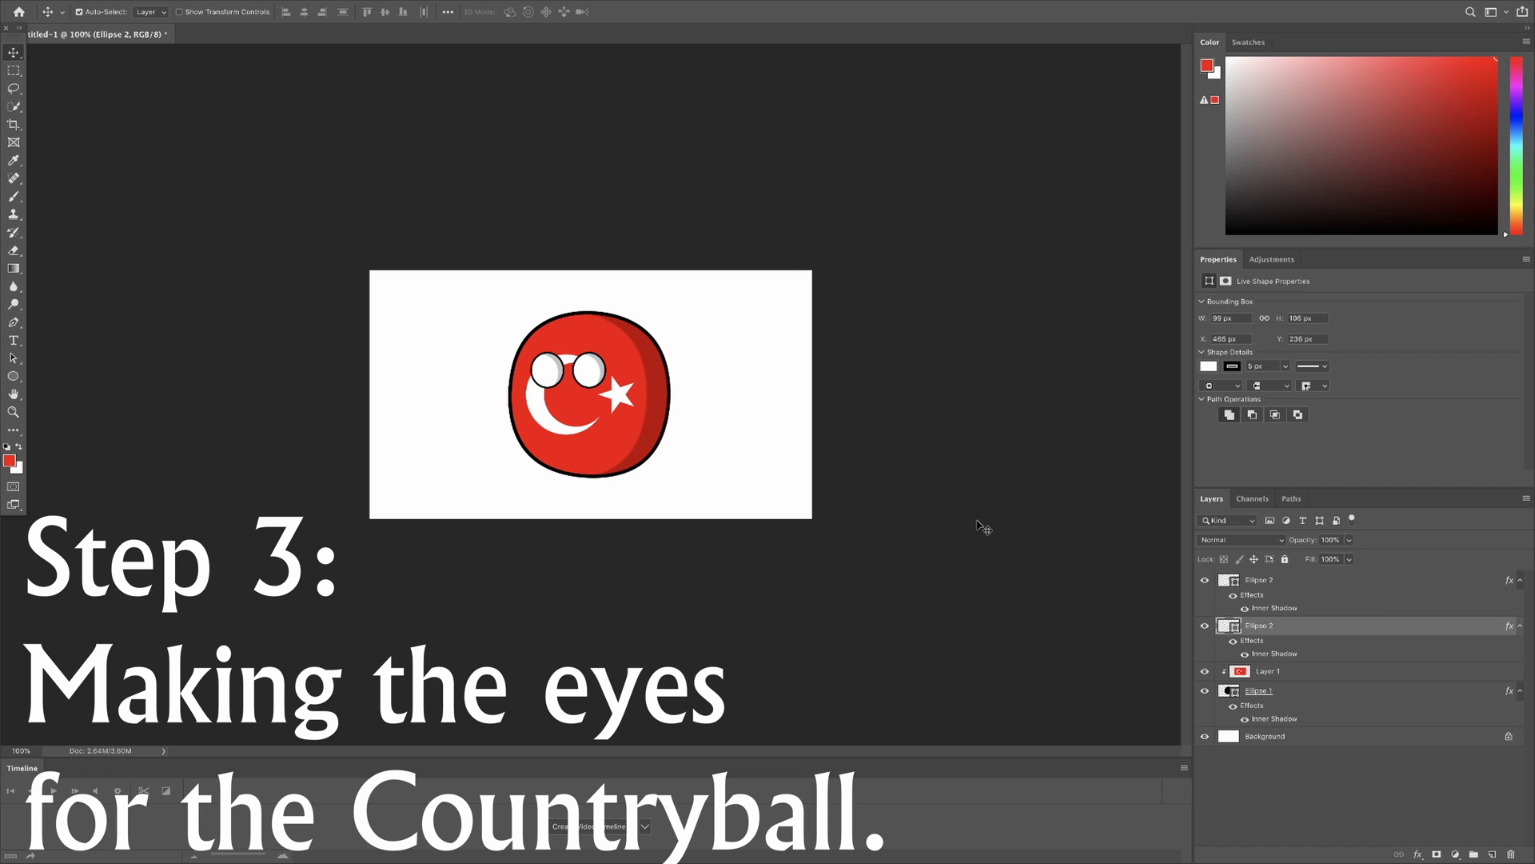
- Warp the right eye into a squinting eyelid shape and commit it
{"action": "mouse_move", "coordinate": [592, 370]}
{"action": "left_mouse_down"}
{"action": "mouse_move", "coordinate": [549, 371]}
{"action": "mouse_move", "coordinate": [590, 376]}
{"action": "left_mouse_up"}
{"action": "key", "text": "ctrl+t"}
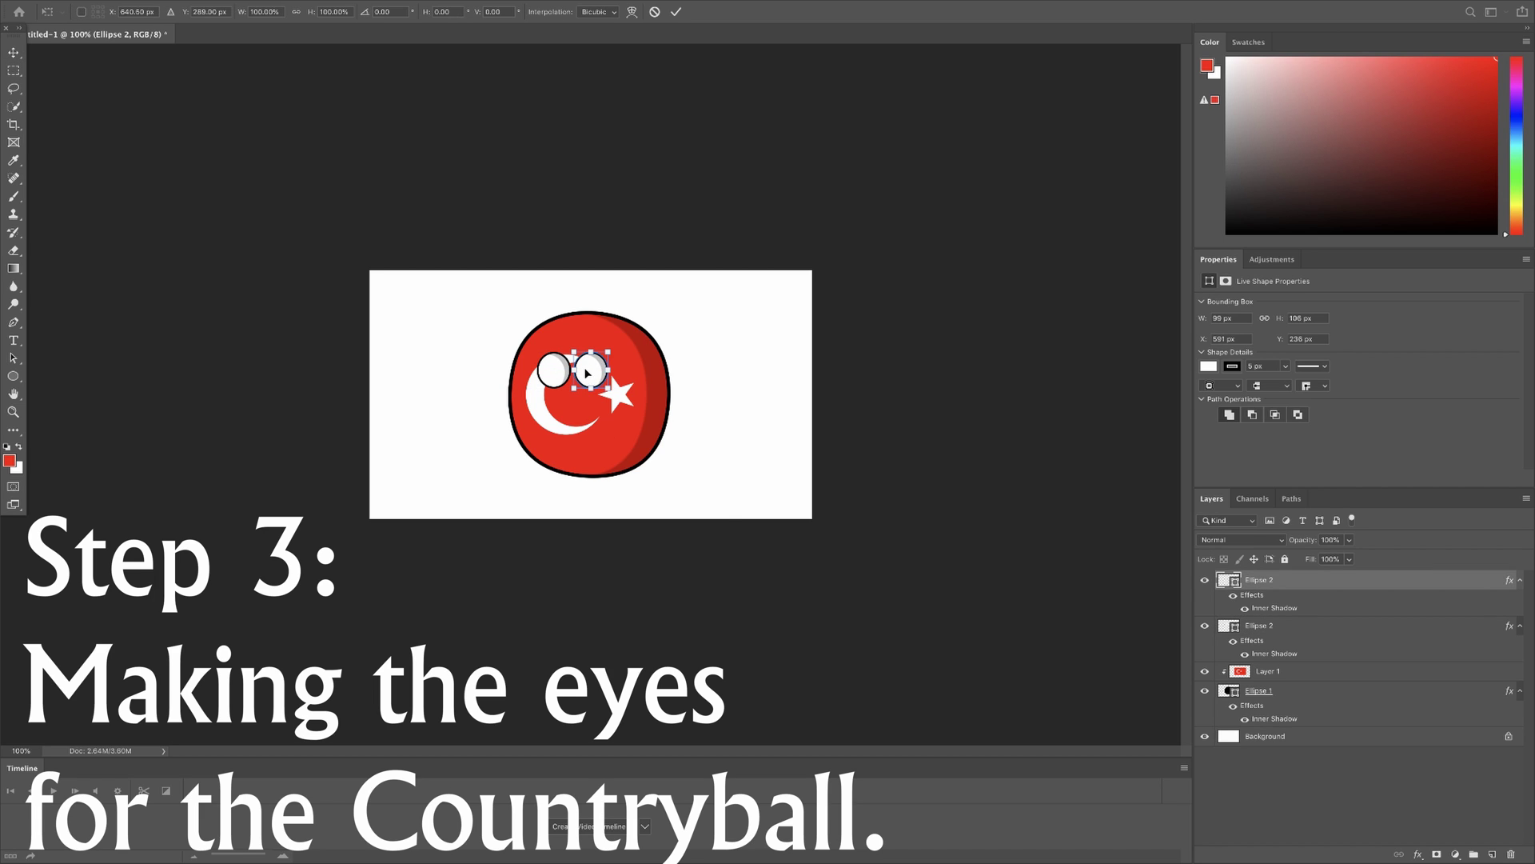
{"action": "right_click", "coordinate": [587, 367]}
{"action": "left_click", "coordinate": [625, 459]}
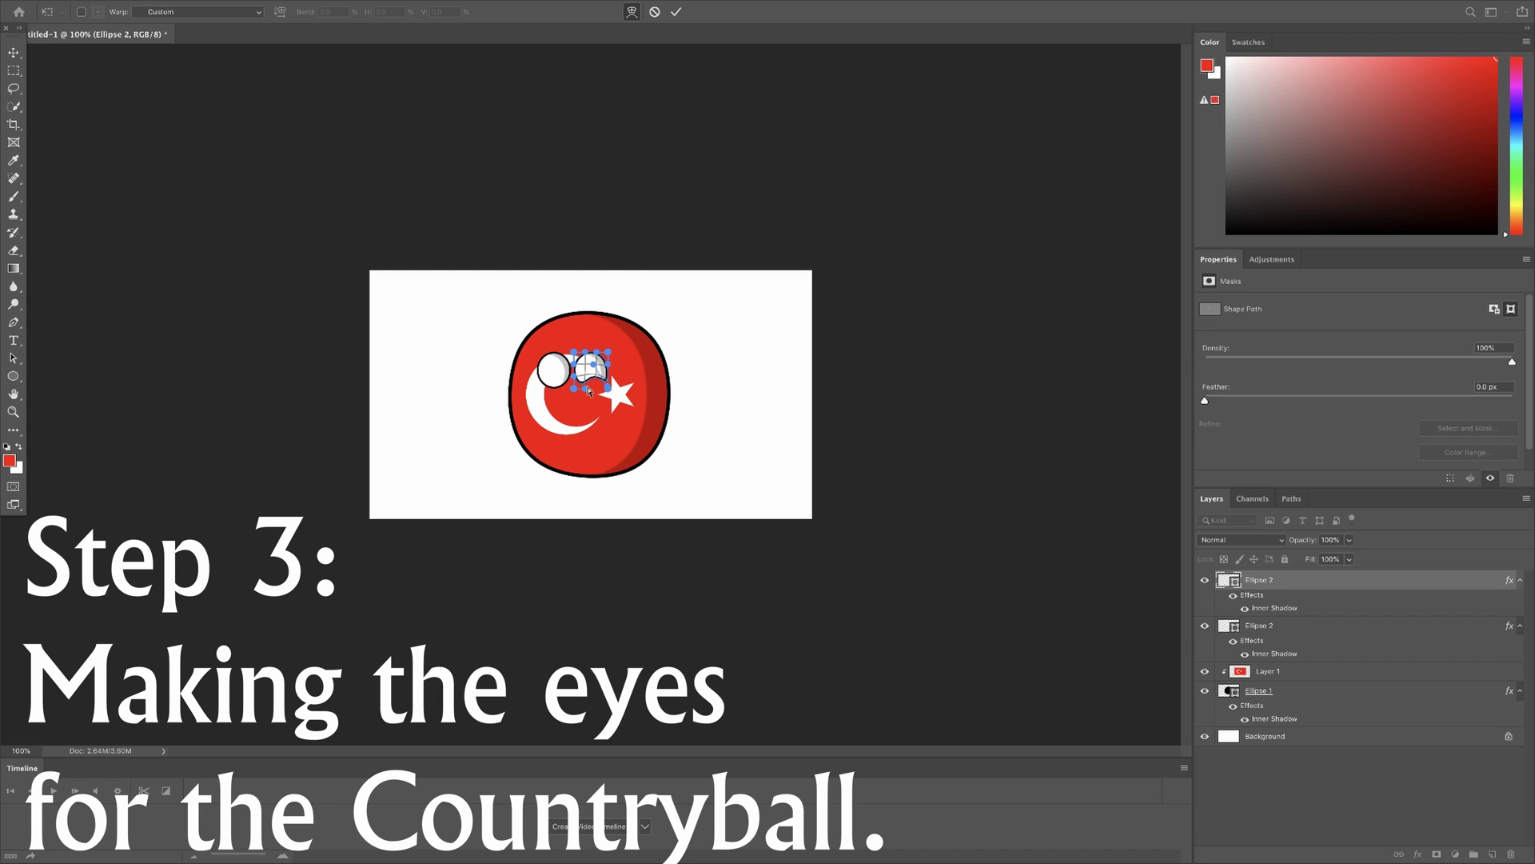
{"action": "key", "text": "Return"}
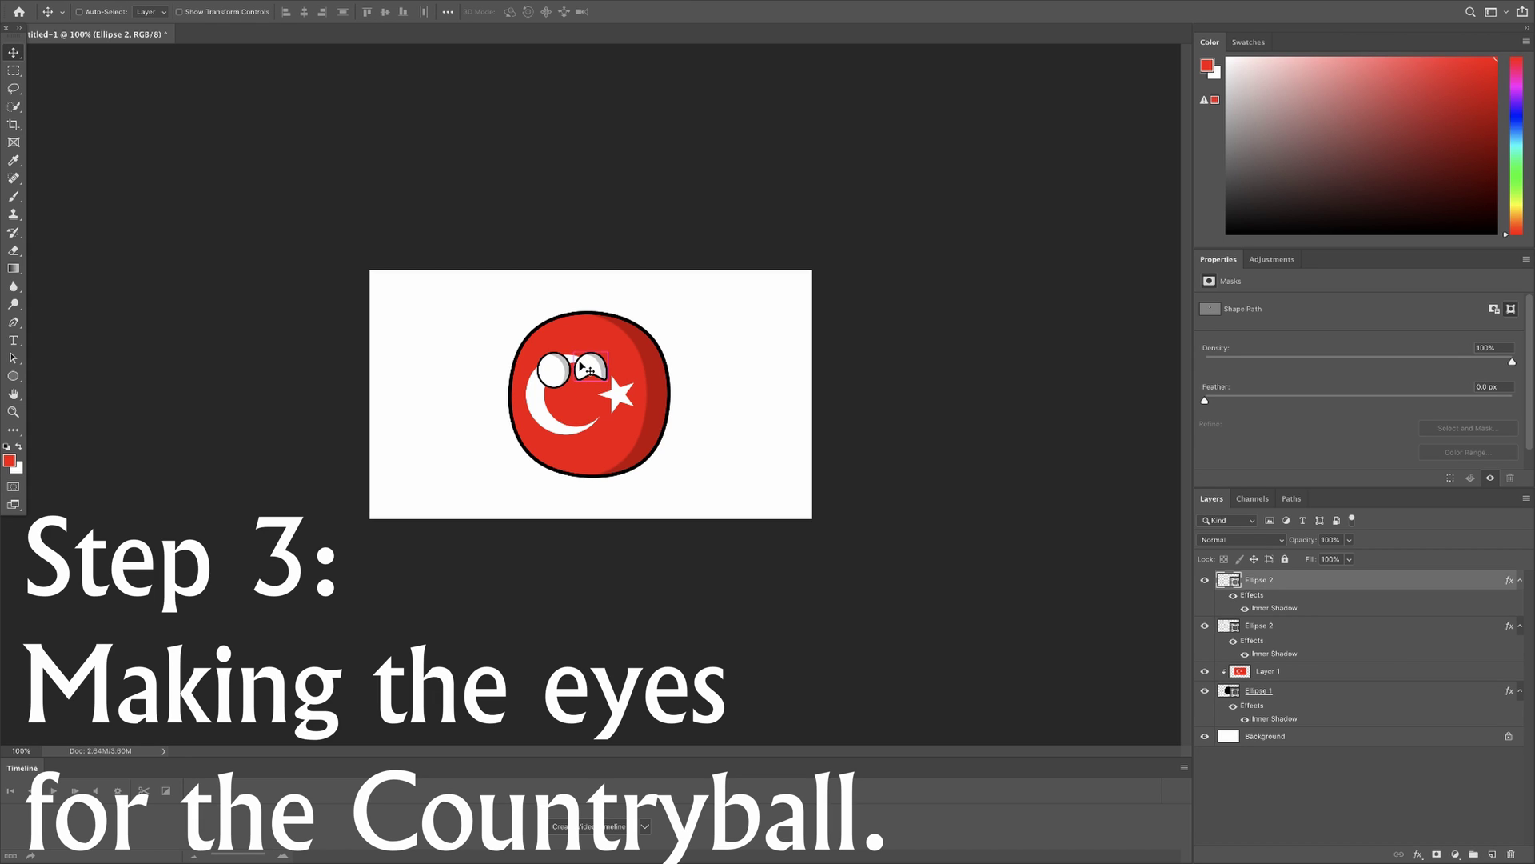
- Alt-drag a copy to the left and flip it horizontally as the left eye
{"action": "left_click_drag", "start_coordinate": [587, 368], "coordinate": [554, 373]}
{"action": "key", "text": "ctrl+t"}
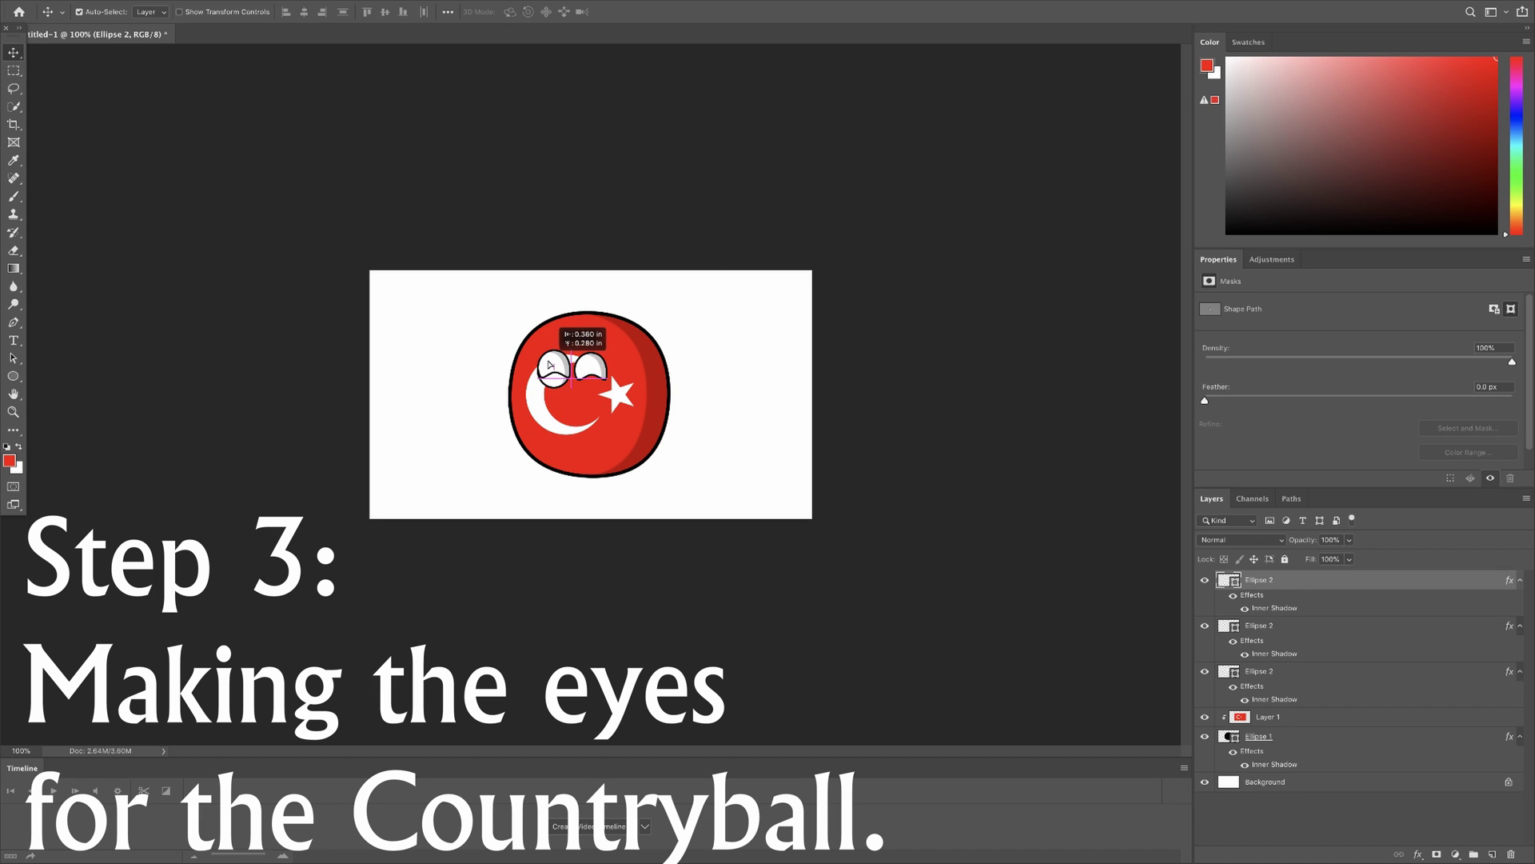
{"action": "key", "text": "Return"}
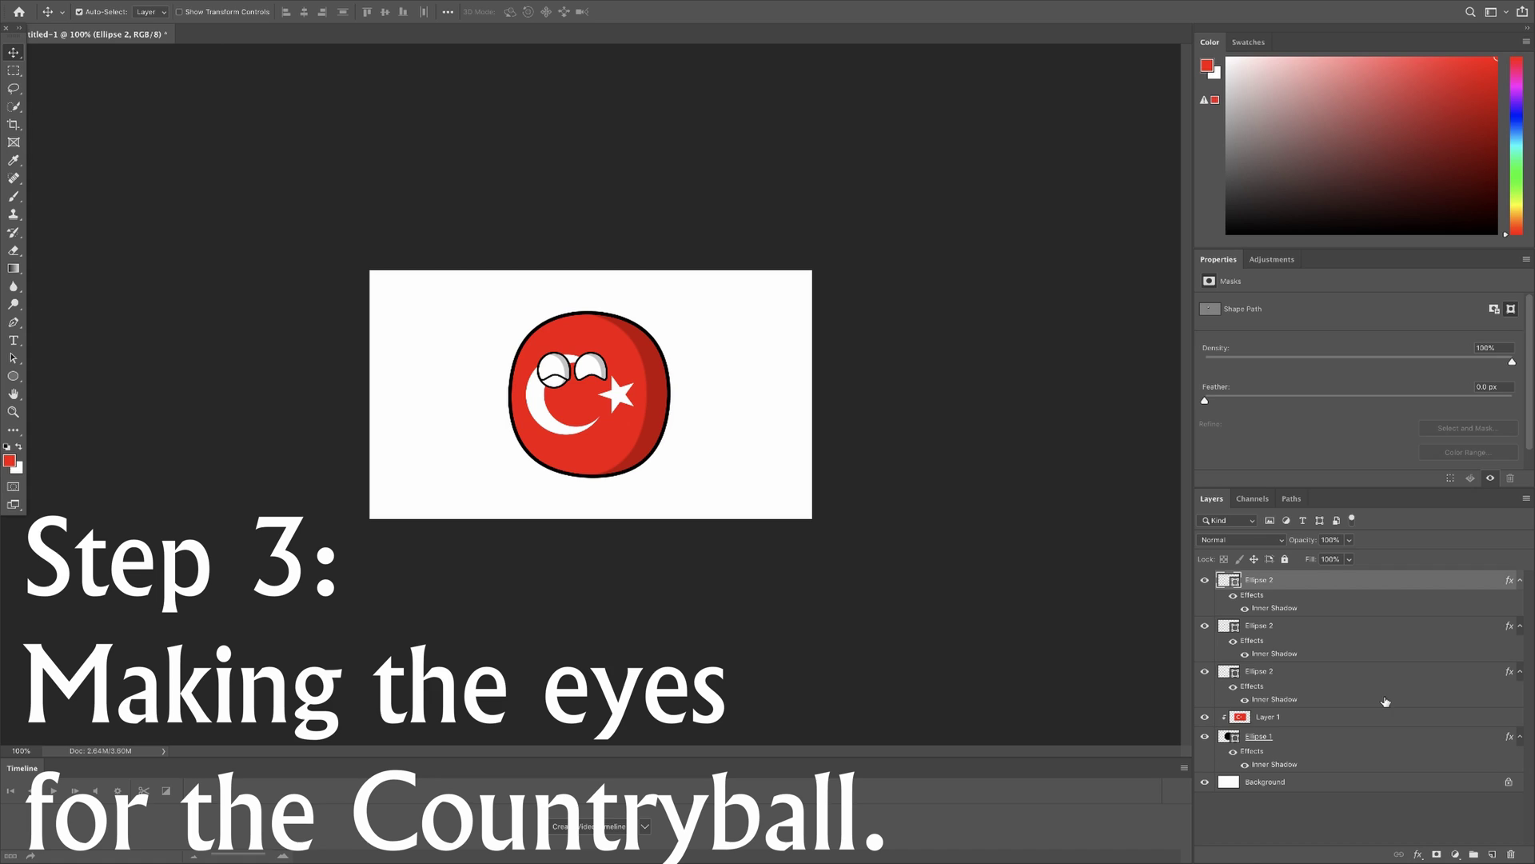
- Delete the unwarped Ellipse 2 layer, then bring up the OBS recording window
{"action": "left_click", "coordinate": [1338, 677]}
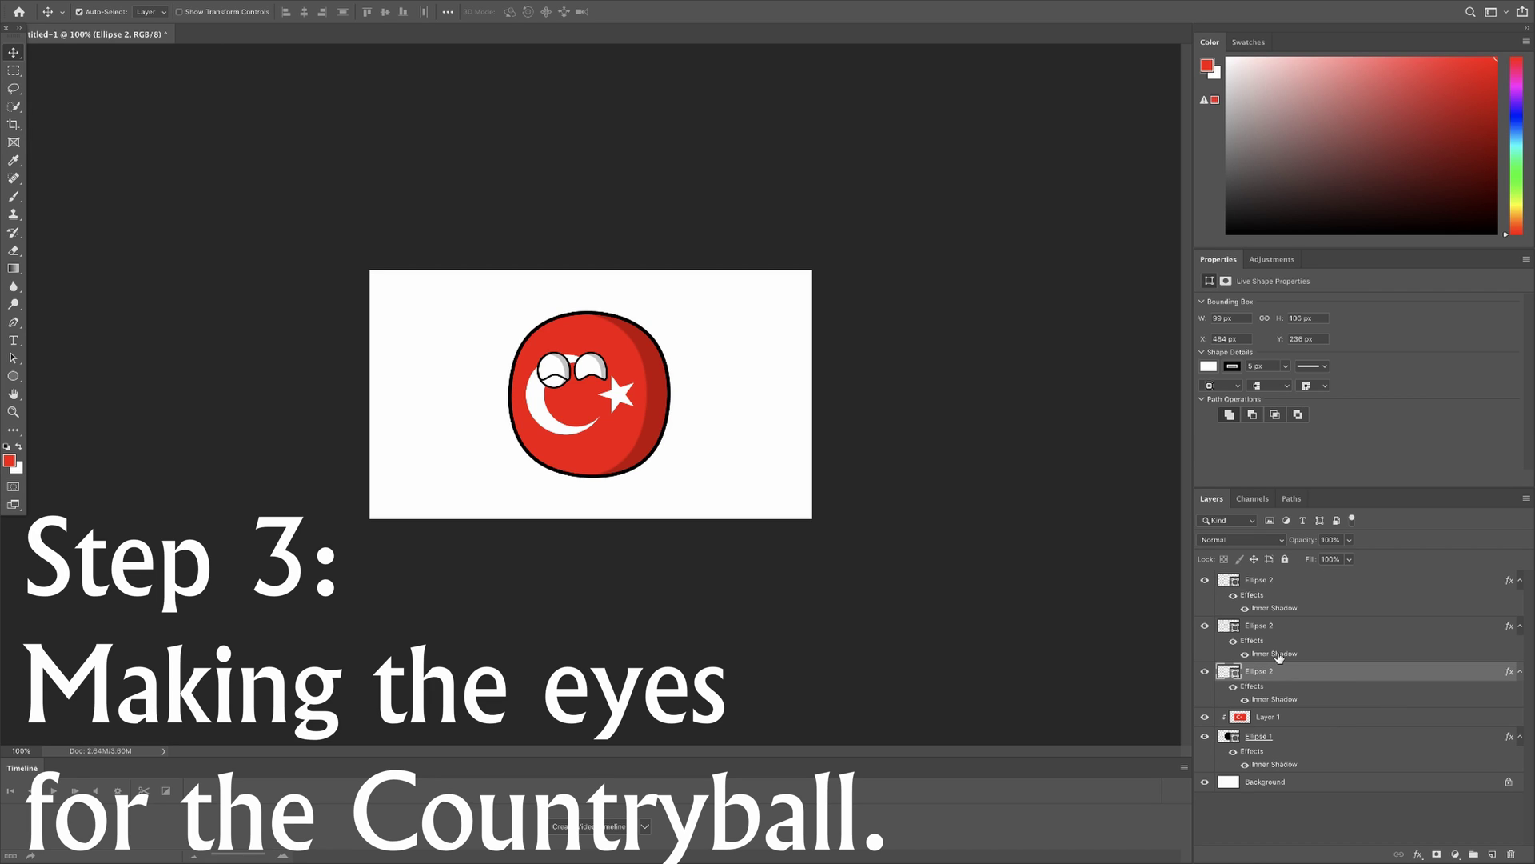
{"action": "key", "text": "Delete"}
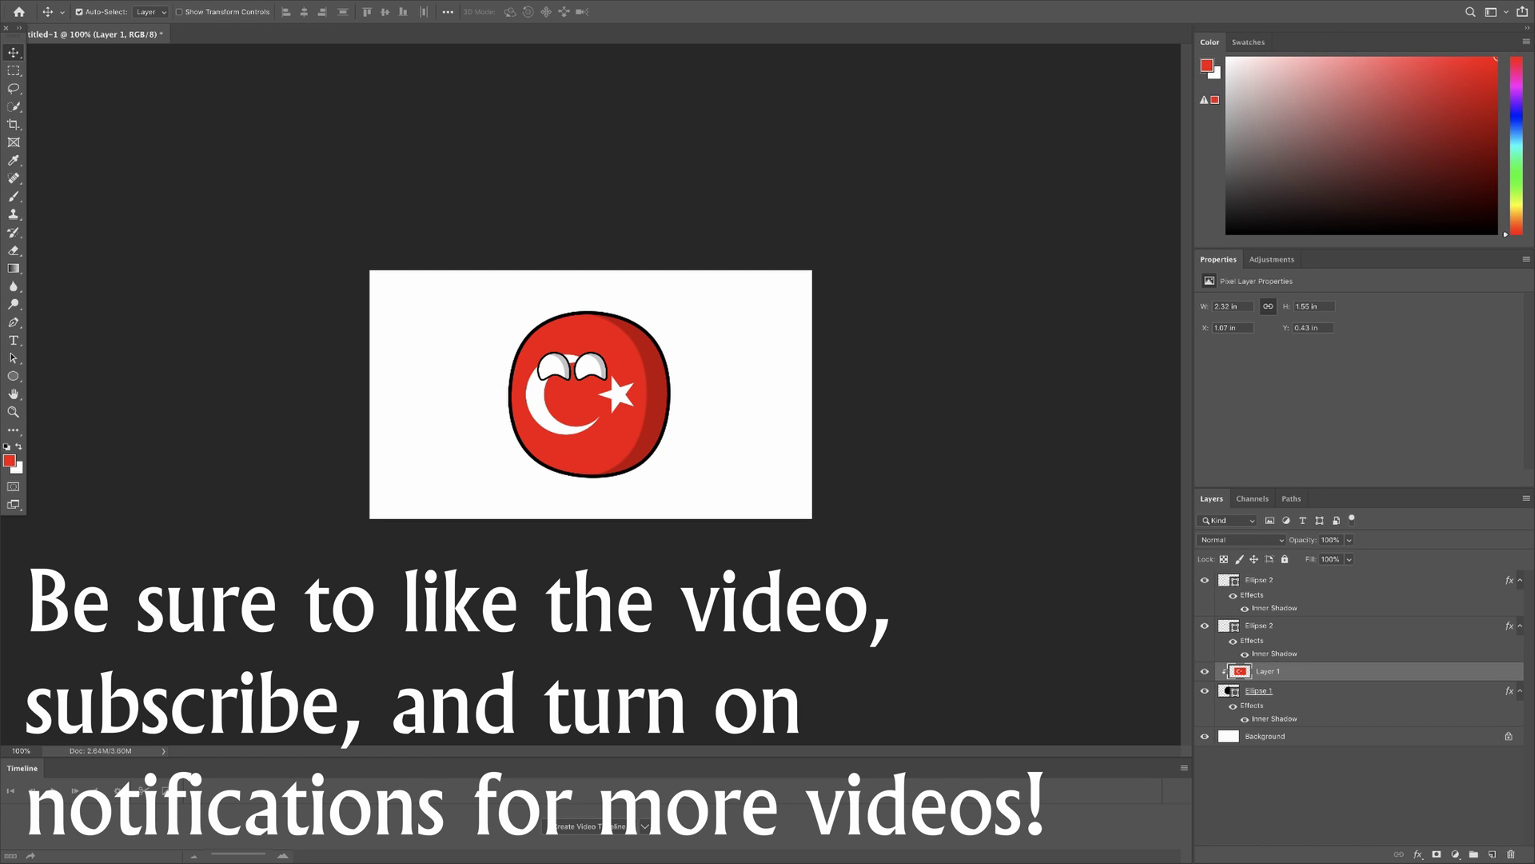
{"action": "left_click", "coordinate": [1492, 787]}
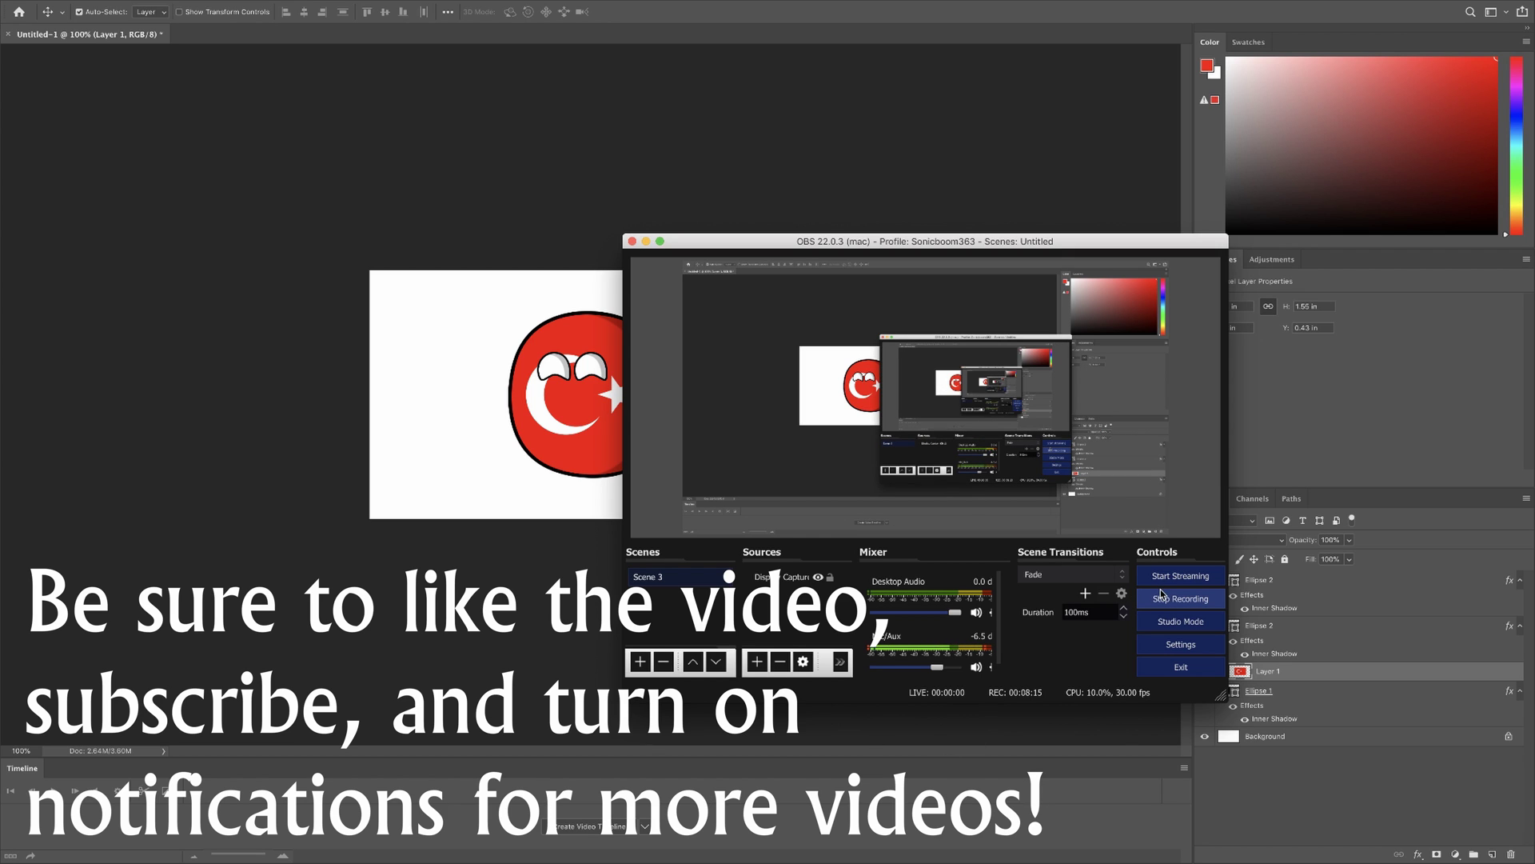